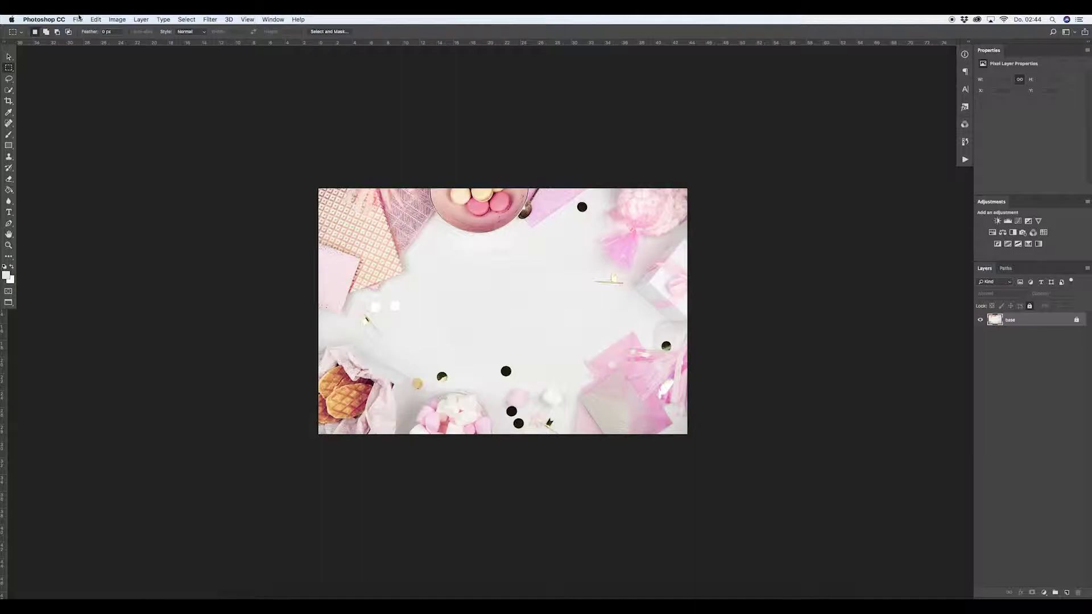
# Start a new 600 × 900 px document named Pinterest-Pin at 72 ppi in 8-bit colour
pyautogui.click(78, 19)
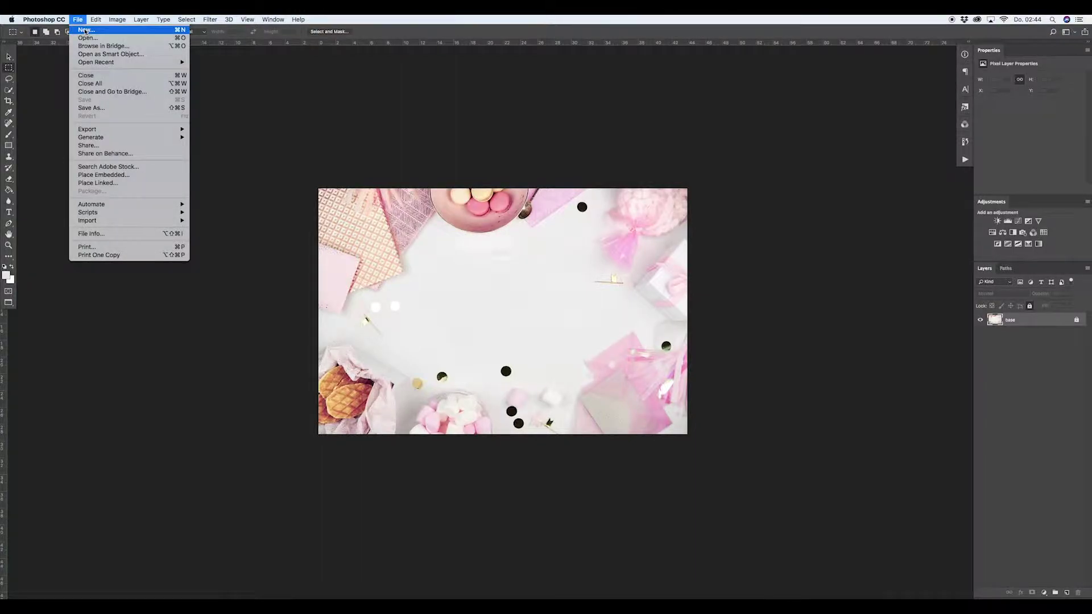
pyautogui.click(85, 30)
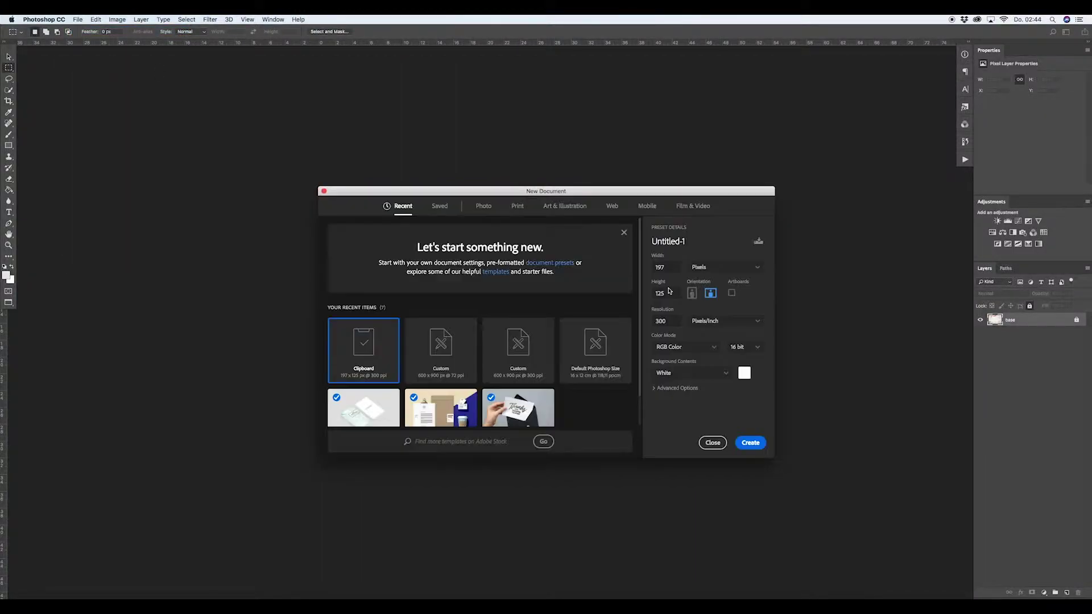
pyautogui.click(671, 268)
pyautogui.write('600')
pyautogui.press('Tab')
pyautogui.write('900')
pyautogui.click(691, 241)
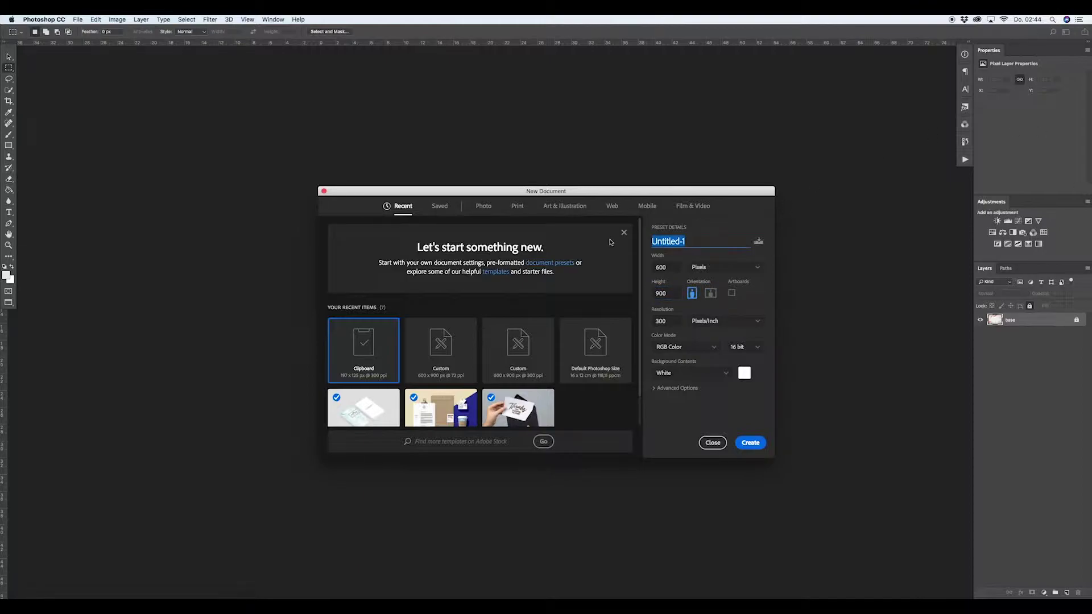
pyautogui.write('Pinterest-Pin')
pyautogui.click(672, 322)
pyautogui.write('72')
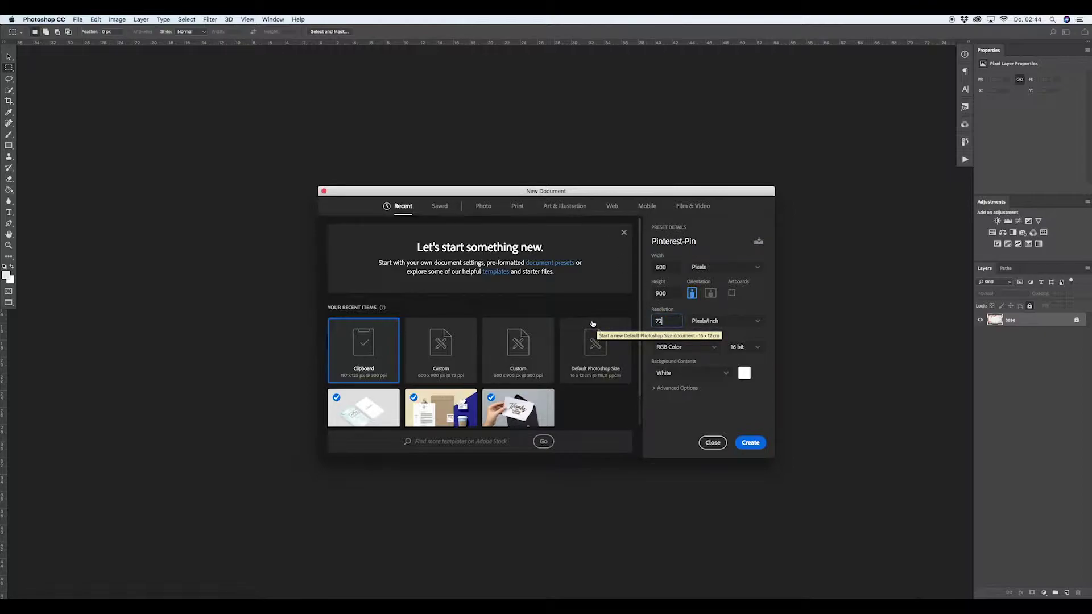
pyautogui.click(748, 349)
pyautogui.click(734, 360)
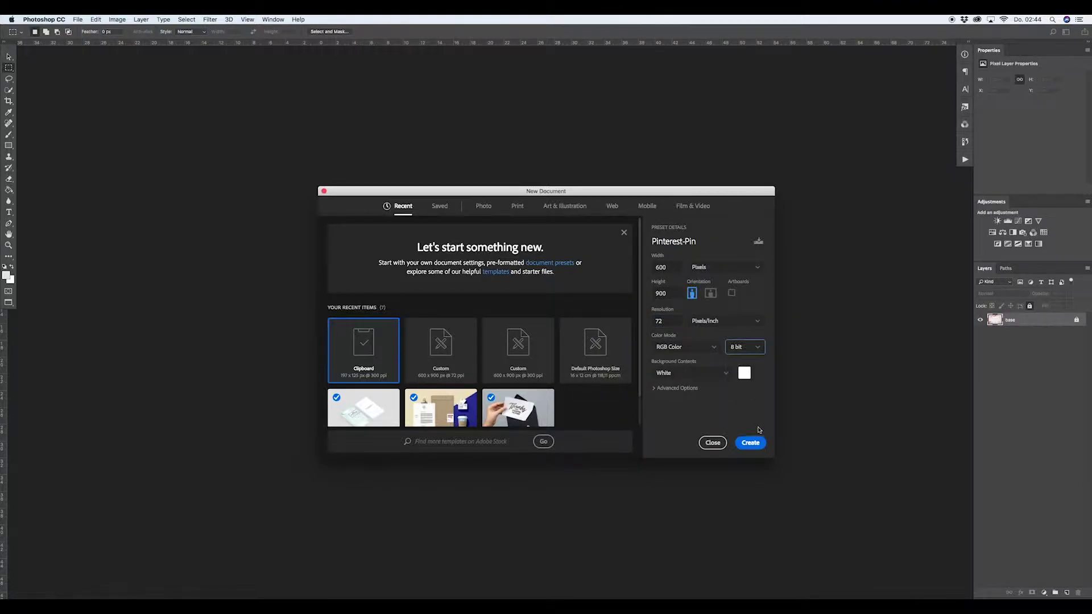
# Create the Pinterest-Pin document and switch documents to floating windows
pyautogui.click(748, 442)
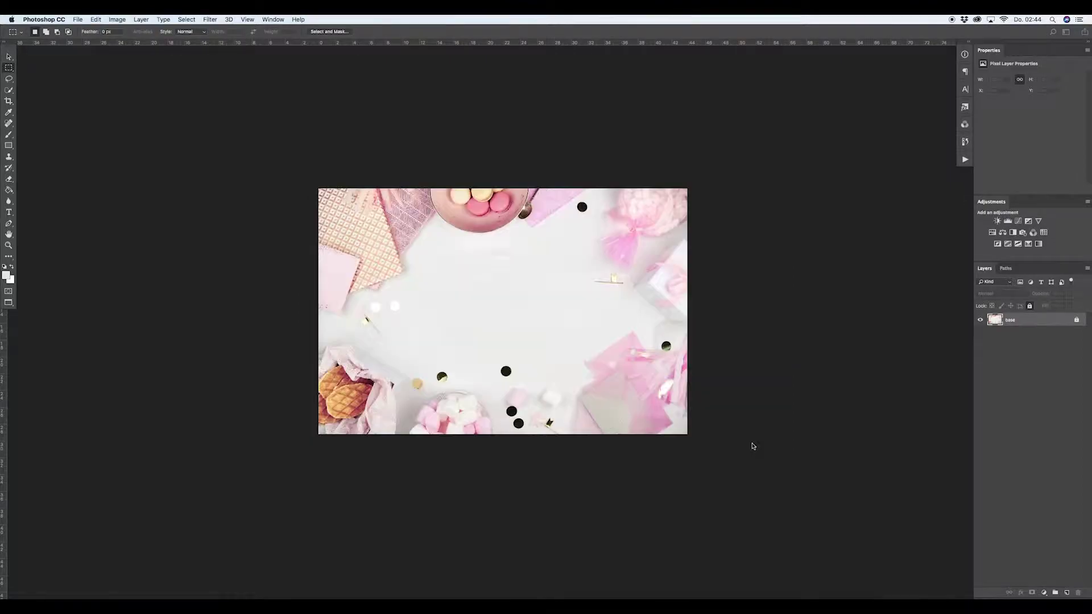
pyautogui.hscroll(3, 526, 235)
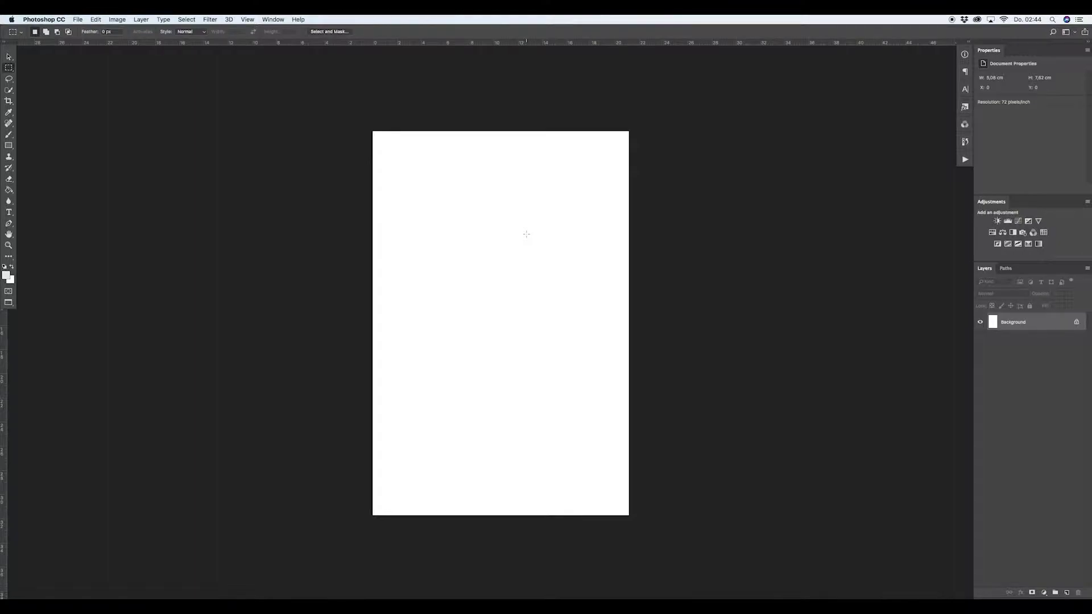
pyautogui.press('f')
pyautogui.press('f')
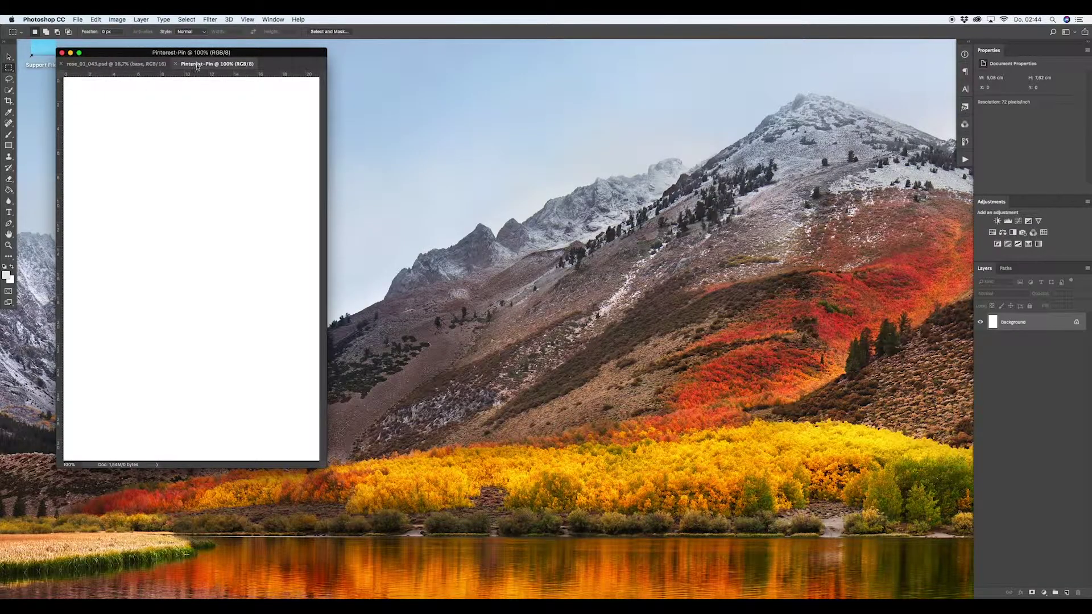
# Unlock the flat-lay 'base' layer and copy it into the Pinterest-Pin document
pyautogui.moveTo(197, 66); pyautogui.dragTo(699, 69)
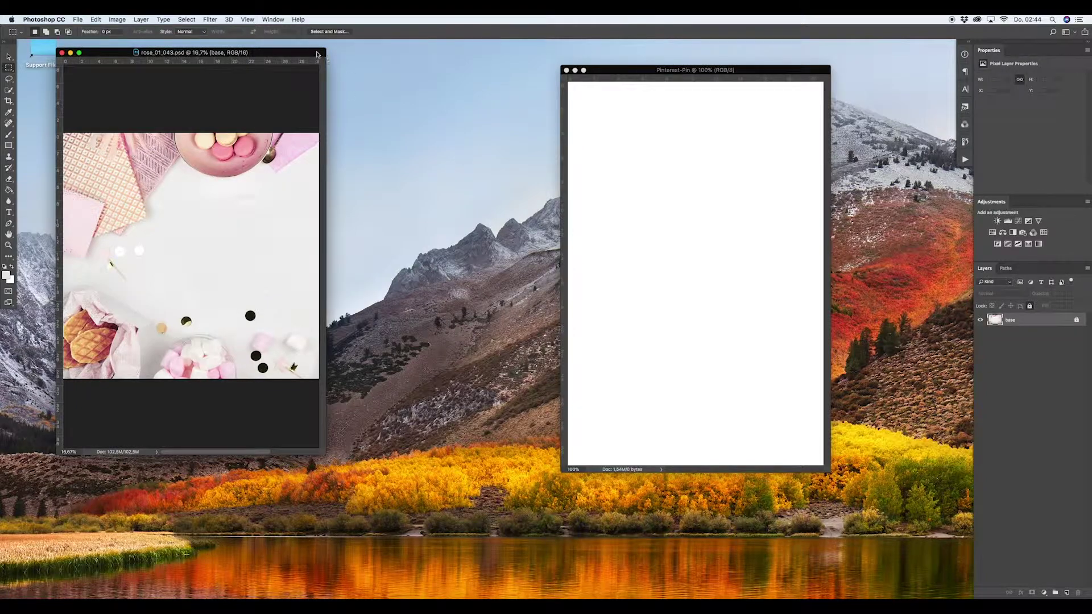
pyautogui.moveTo(320, 52); pyautogui.dragTo(518, 47)
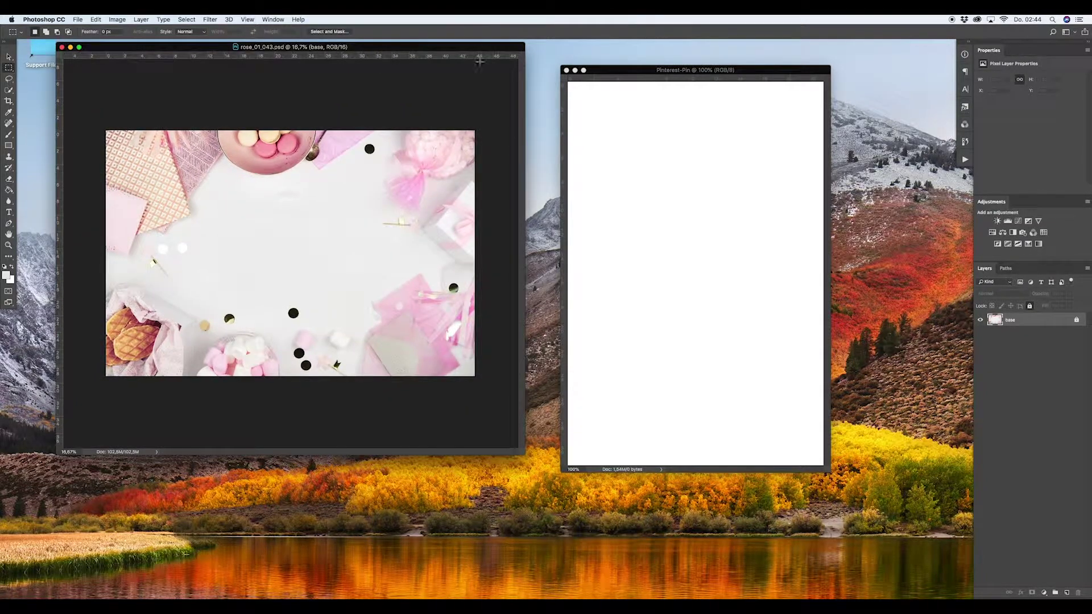
pyautogui.click(1076, 320)
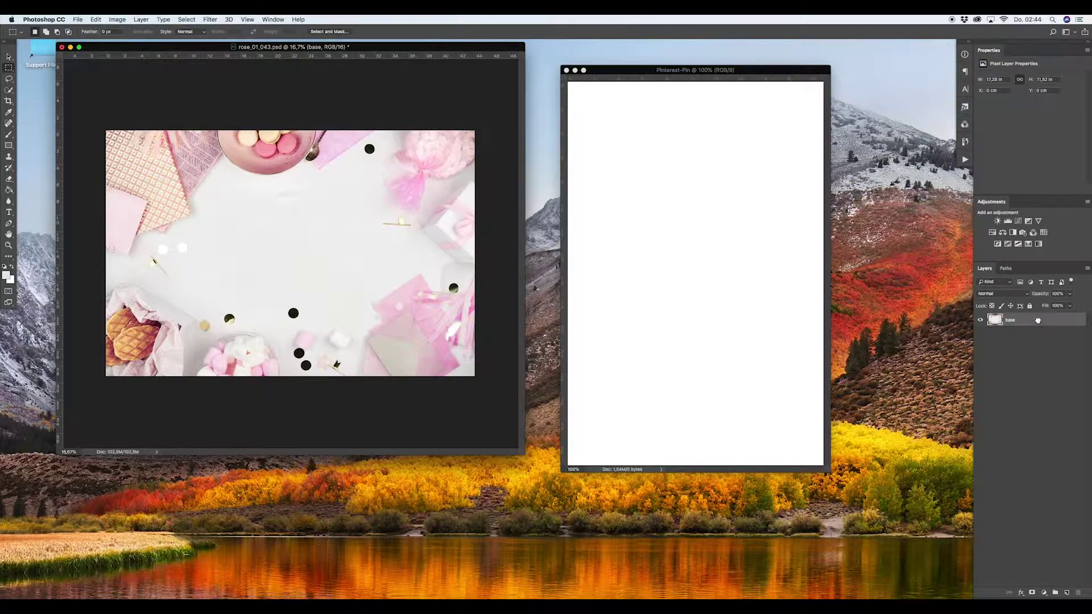
pyautogui.moveTo(1038, 322); pyautogui.dragTo(695, 296)
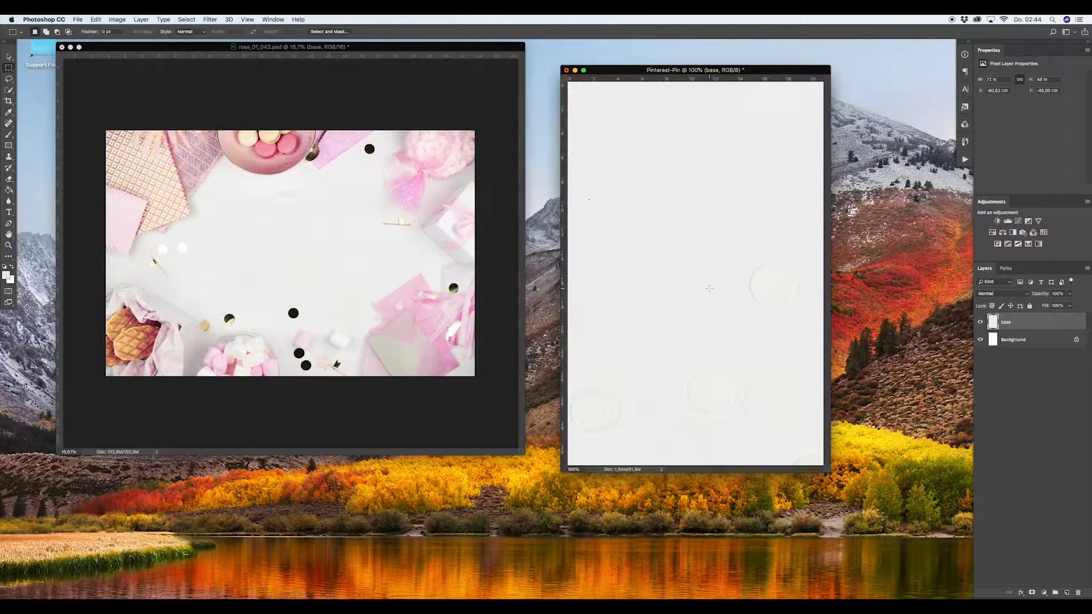
# Scale the flat-lay photo to the canvas width and pin it to the top, leaving white below
pyautogui.press('f')
pyautogui.press('super+minus')
pyautogui.press('super+minus')
pyautogui.press('super+minus')
pyautogui.press('super+minus')
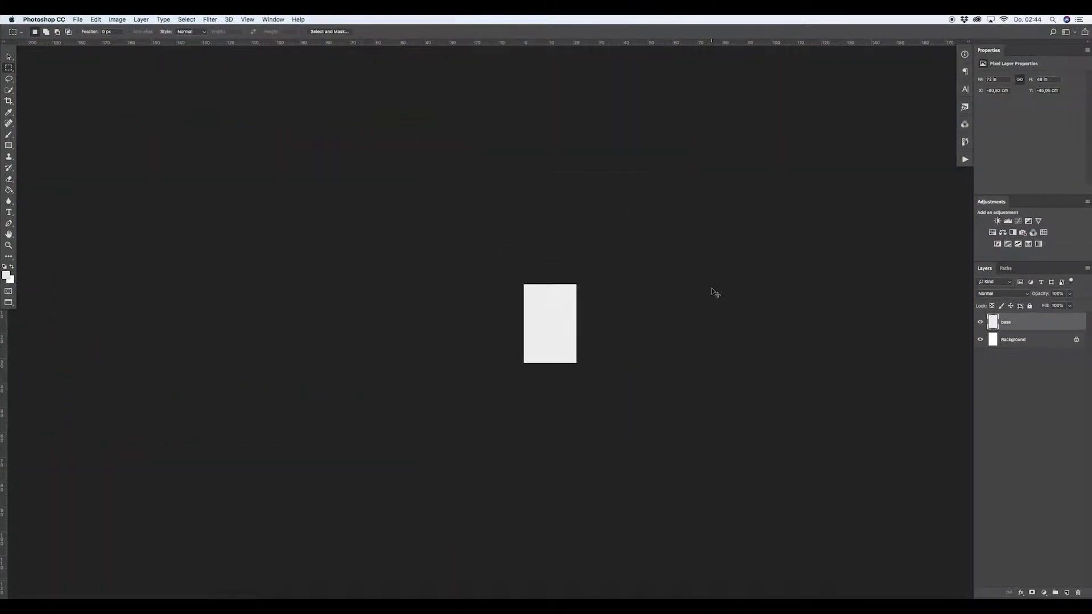
pyautogui.press('super+t')
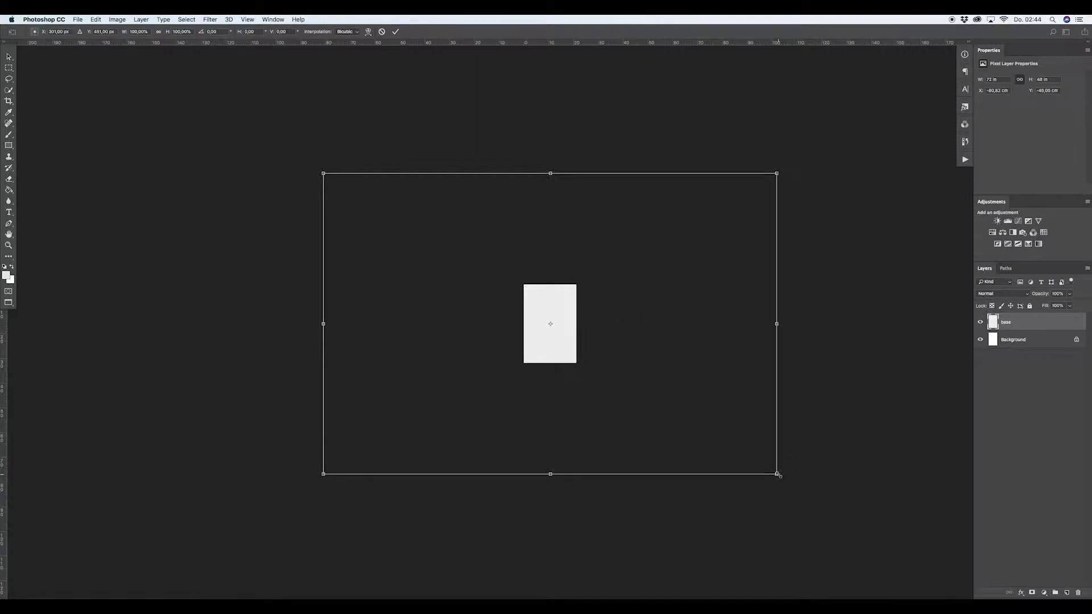
pyautogui.moveTo(779, 475); pyautogui.dragTo(442, 253)
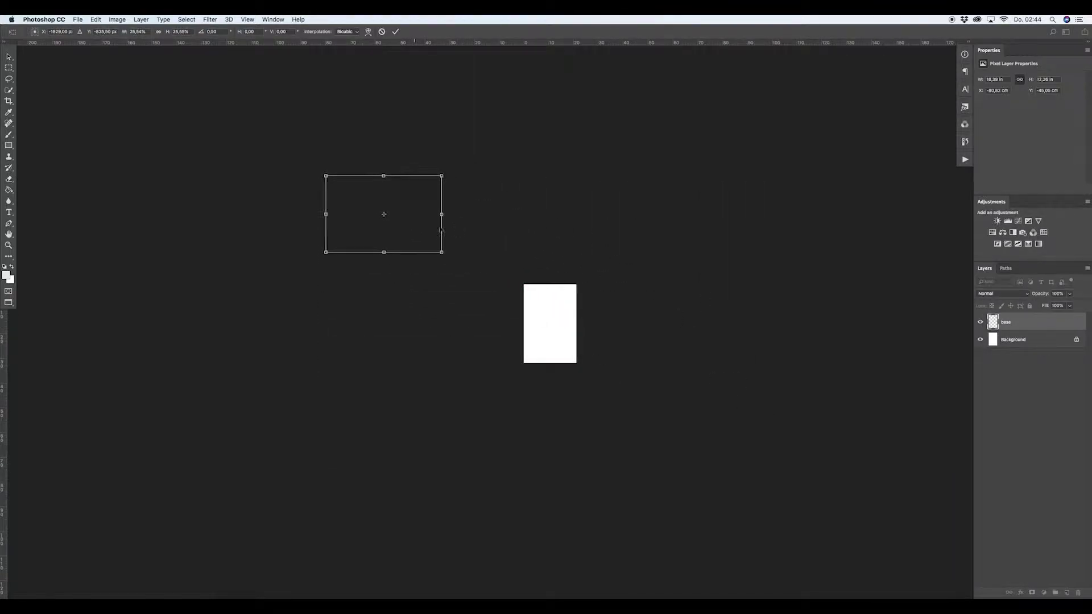
pyautogui.moveTo(438, 199); pyautogui.dragTo(614, 301)
pyautogui.scroll(3, 591, 321)
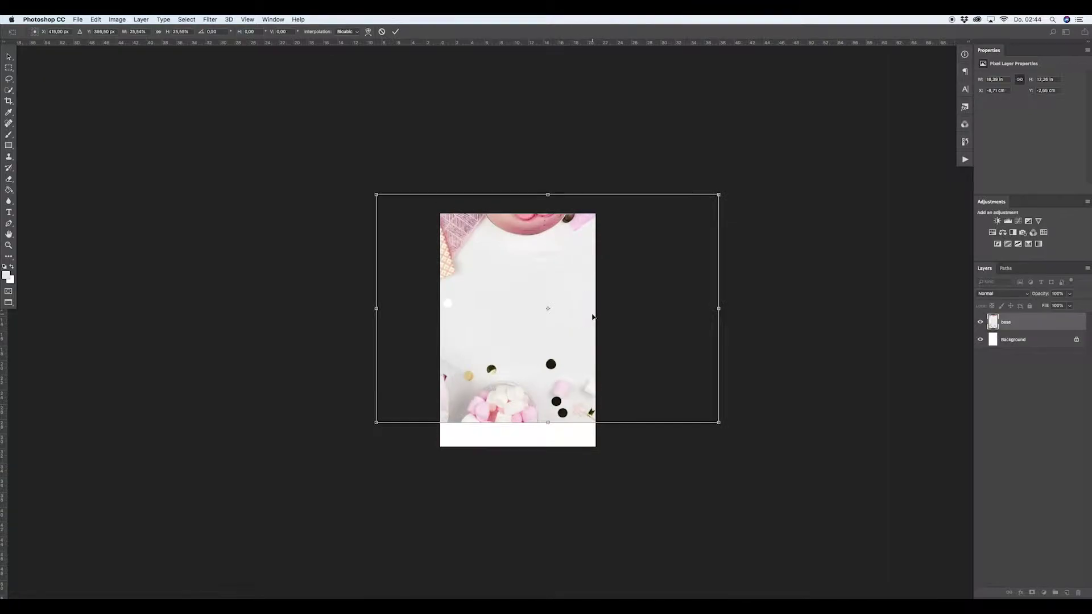
pyautogui.moveTo(621, 236); pyautogui.dragTo(684, 254)
pyautogui.moveTo(777, 213); pyautogui.dragTo(730, 246)
pyautogui.moveTo(659, 314); pyautogui.dragTo(660, 280)
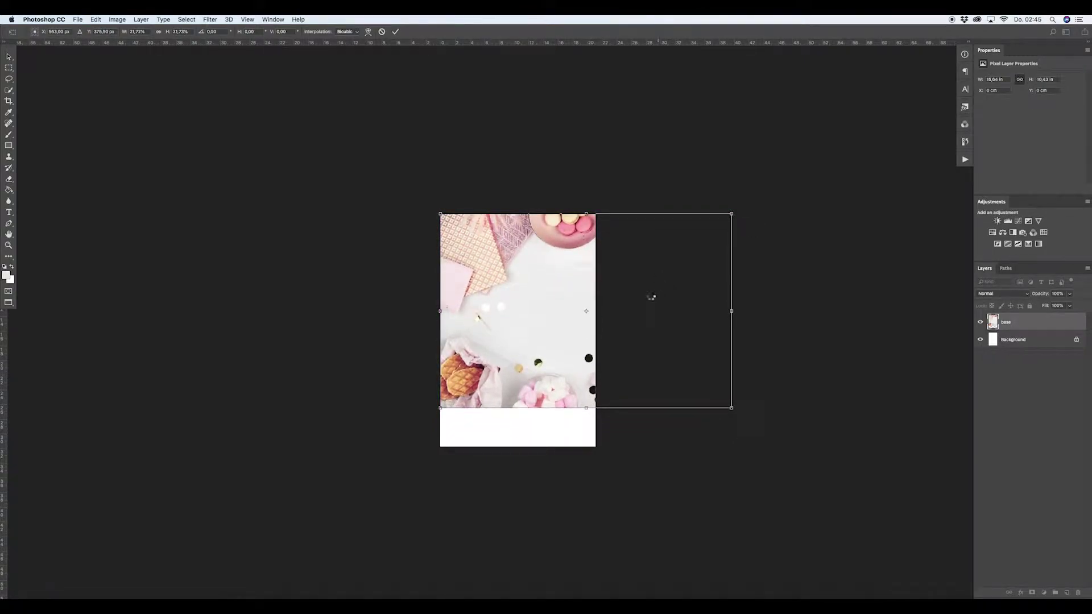
pyautogui.press('Return')
pyautogui.press('super+plus')
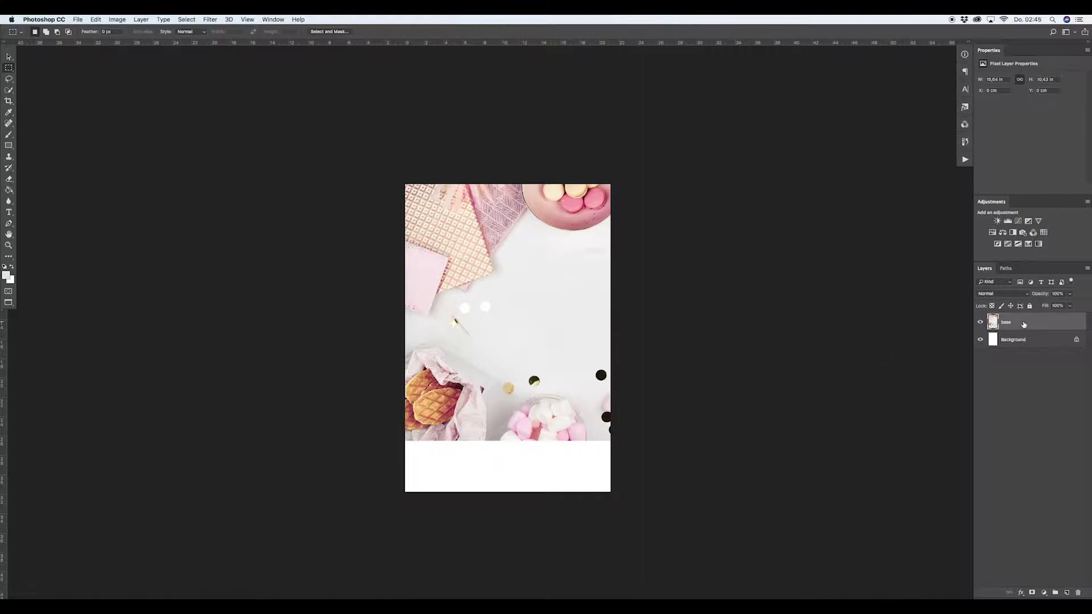
# Duplicate the base layer and name the copy 'work'
pyautogui.moveTo(1023, 324); pyautogui.dragTo(1066, 593)
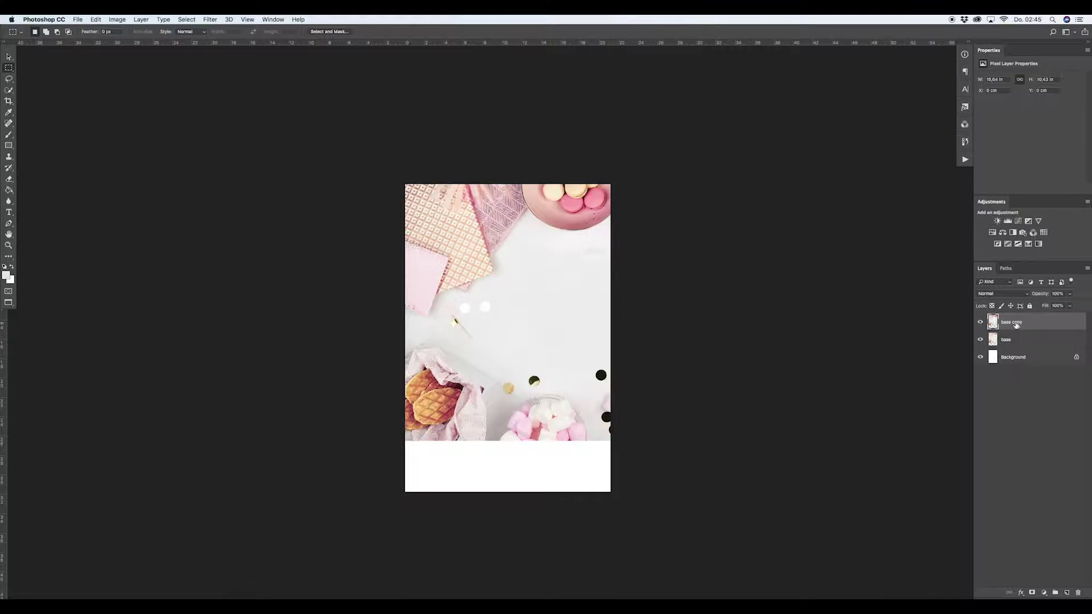
pyautogui.write('work')
pyautogui.press('Return')
# Add a layer mask to 'work', hide the base layer, and target the mask
pyautogui.click(1014, 341)
pyautogui.click(1014, 323)
pyautogui.click(1031, 593)
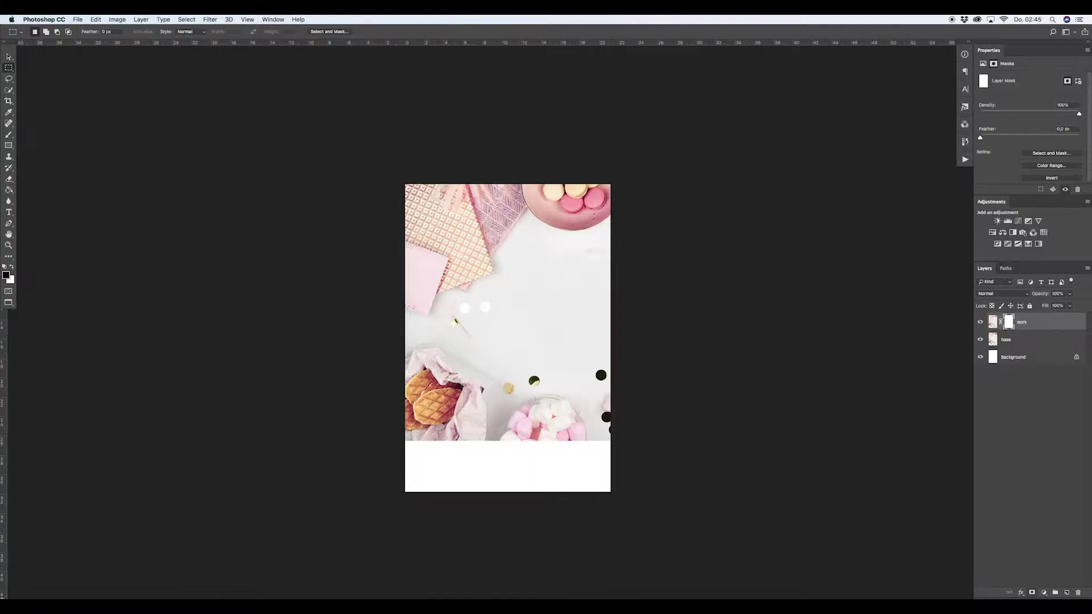
pyautogui.click(980, 339)
pyautogui.click(1030, 342)
pyautogui.click(1007, 327)
pyautogui.press('b')
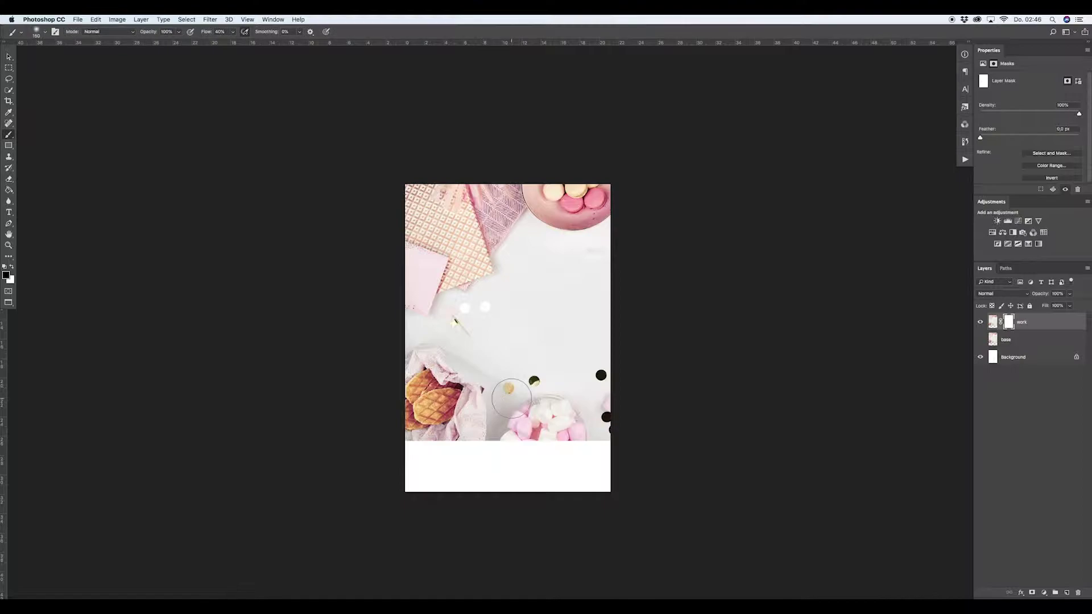
# Add a darkening Curves adjustment and pick the Retuschepinsel Maske brush preset
pyautogui.click(1018, 222)
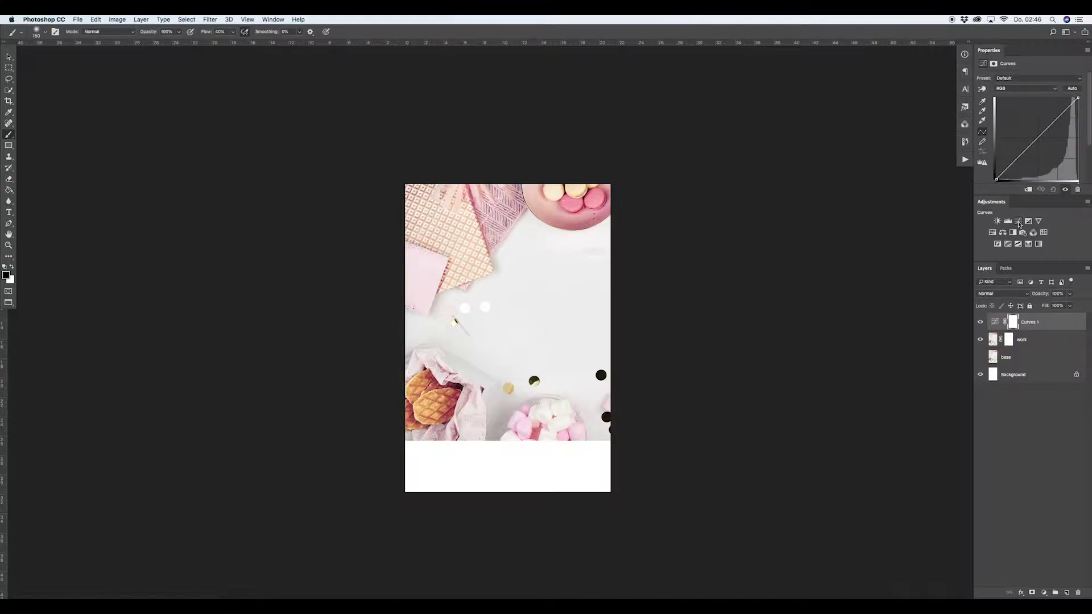
pyautogui.moveTo(1038, 137); pyautogui.dragTo(1059, 156)
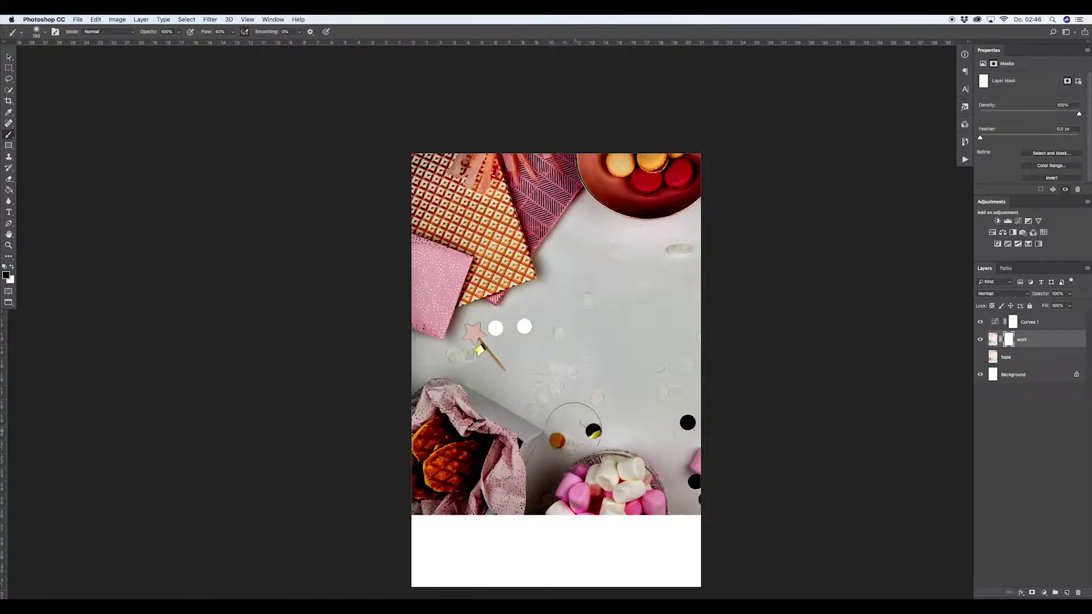
pyautogui.click(22, 32)
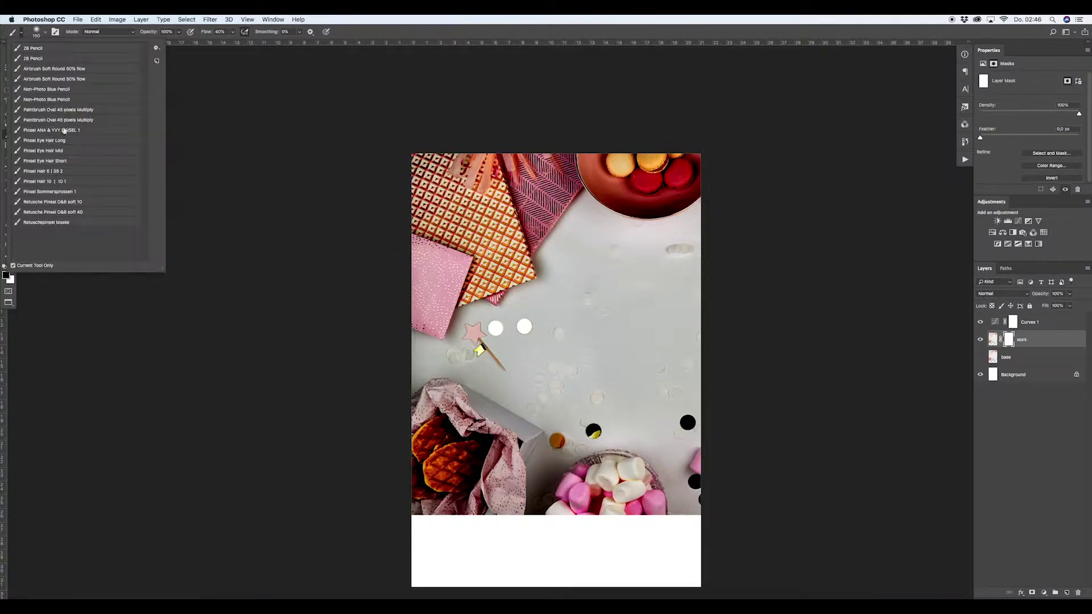
pyautogui.click(67, 223)
pyautogui.click(601, 83)
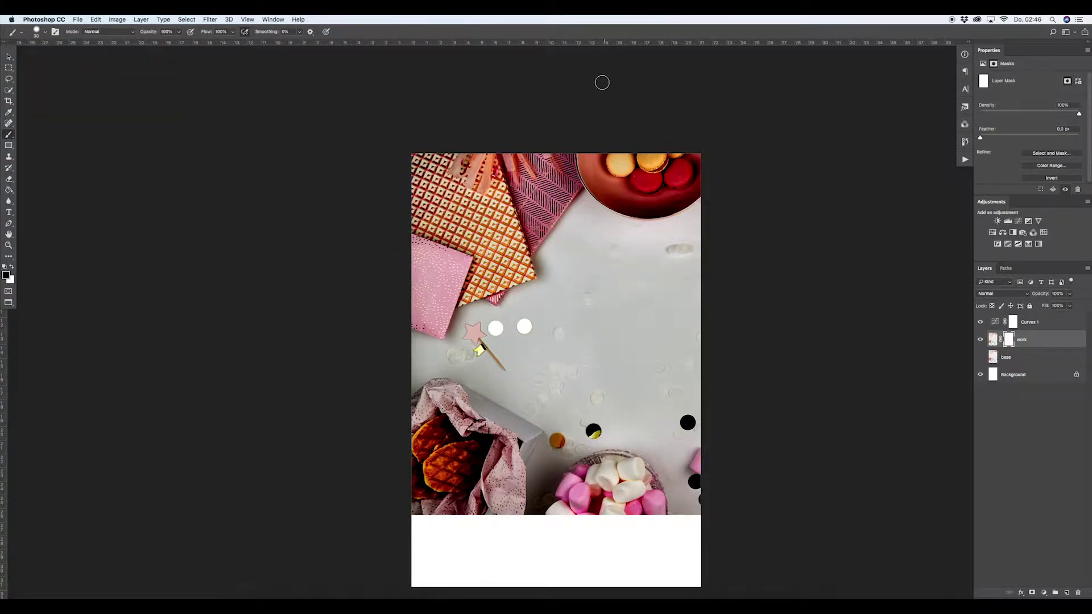
# Set the brush to 178 px and paint the work mask to hide the lower photo
pyautogui.rightClick(557, 331)
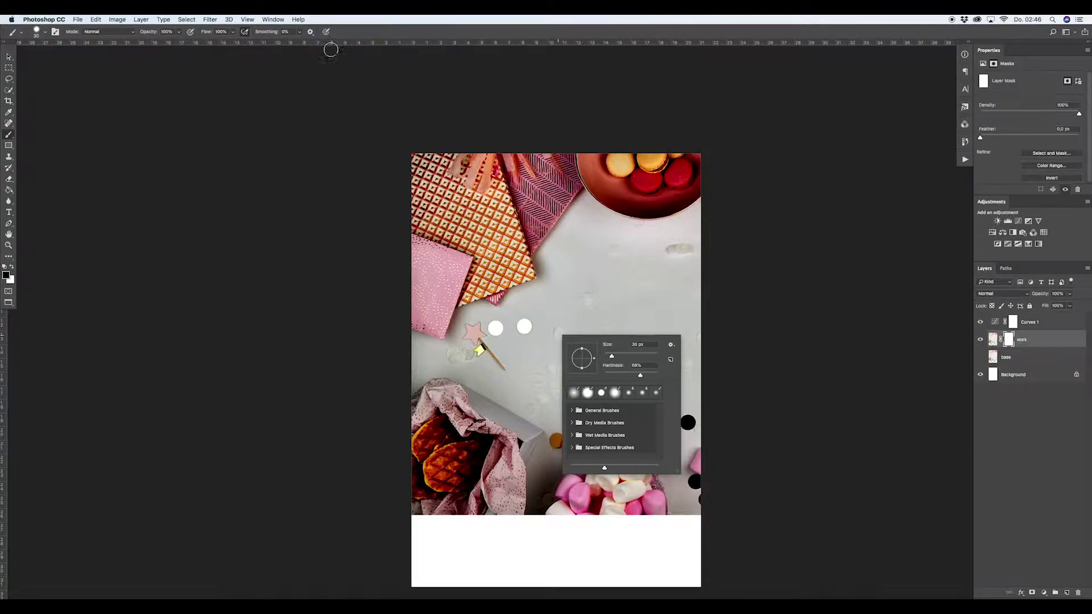
pyautogui.press('Escape')
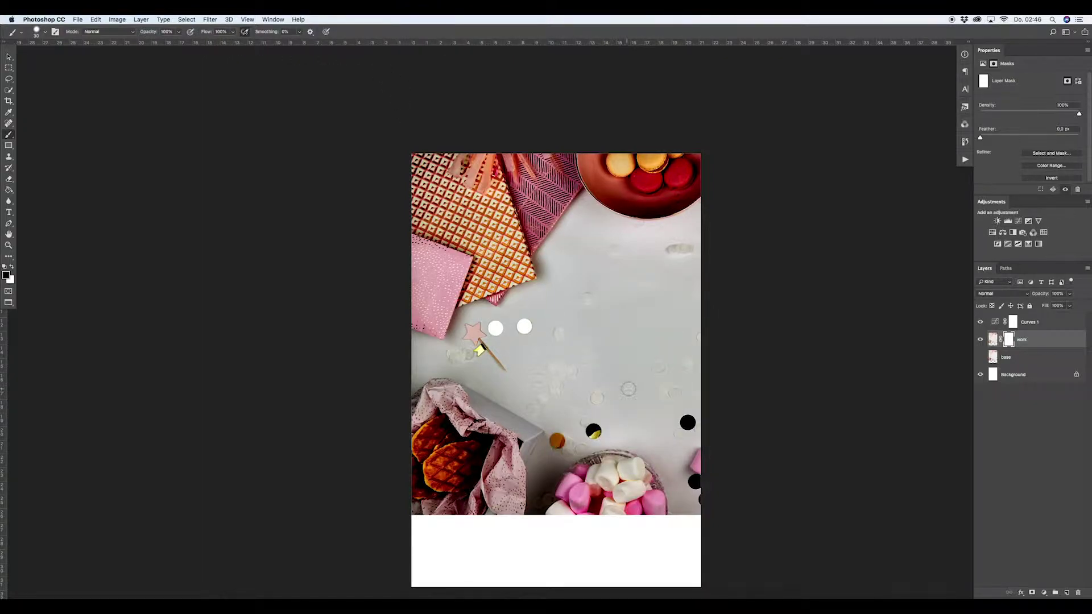
pyautogui.rightClick(627, 389)
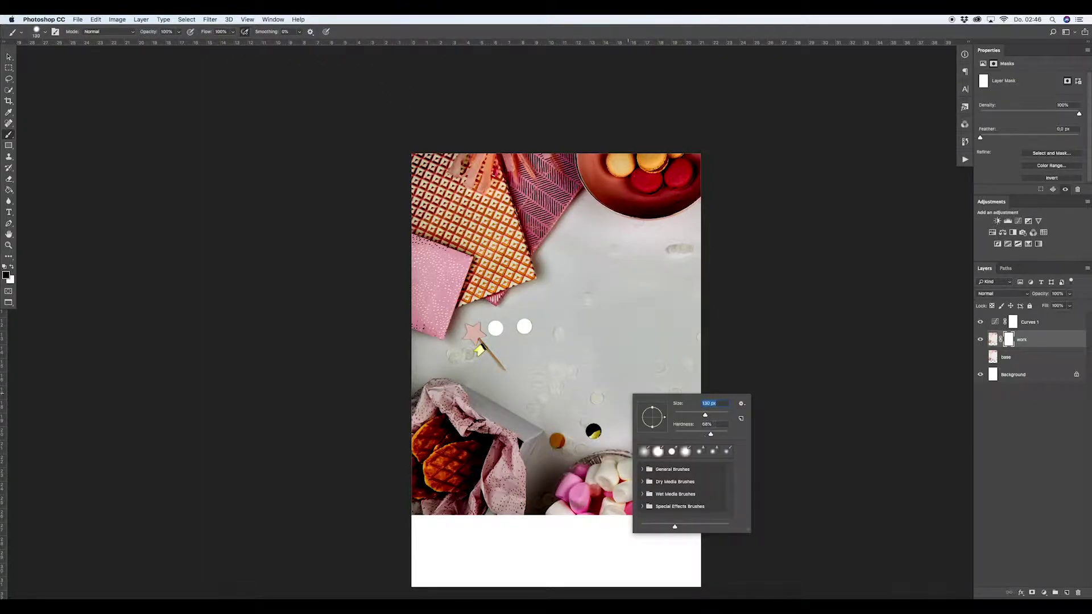
pyautogui.moveTo(705, 415); pyautogui.dragTo(711, 414)
pyautogui.moveTo(508, 489)
pyautogui.mouseDown()
pyautogui.moveTo(460, 508)
pyautogui.moveTo(442, 530)
pyautogui.moveTo(457, 476)
pyautogui.moveTo(446, 428)
pyautogui.moveTo(430, 426)
pyautogui.moveTo(463, 425)
pyautogui.moveTo(441, 428)
pyautogui.moveTo(486, 452)
pyautogui.moveTo(554, 436)
pyautogui.moveTo(592, 399)
pyautogui.moveTo(603, 339)
pyautogui.moveTo(589, 338)
pyautogui.moveTo(608, 389)
pyautogui.moveTo(585, 502)
pyautogui.moveTo(564, 517)
pyautogui.moveTo(677, 498)
pyautogui.moveTo(706, 436)
pyautogui.moveTo(697, 368)
pyautogui.moveTo(652, 377)
pyautogui.moveTo(690, 355)
pyautogui.moveTo(720, 280)
pyautogui.moveTo(685, 281)
pyautogui.moveTo(649, 342)
pyautogui.moveTo(627, 342)
pyautogui.moveTo(633, 317)
pyautogui.moveTo(602, 346)
pyautogui.moveTo(573, 427)
pyautogui.moveTo(532, 447)
pyautogui.moveTo(537, 438)
pyautogui.moveTo(503, 434)
pyautogui.moveTo(458, 478)
pyautogui.moveTo(494, 490)
pyautogui.moveTo(452, 440)
pyautogui.moveTo(413, 427)
pyautogui.moveTo(410, 402)
pyautogui.mouseUp()
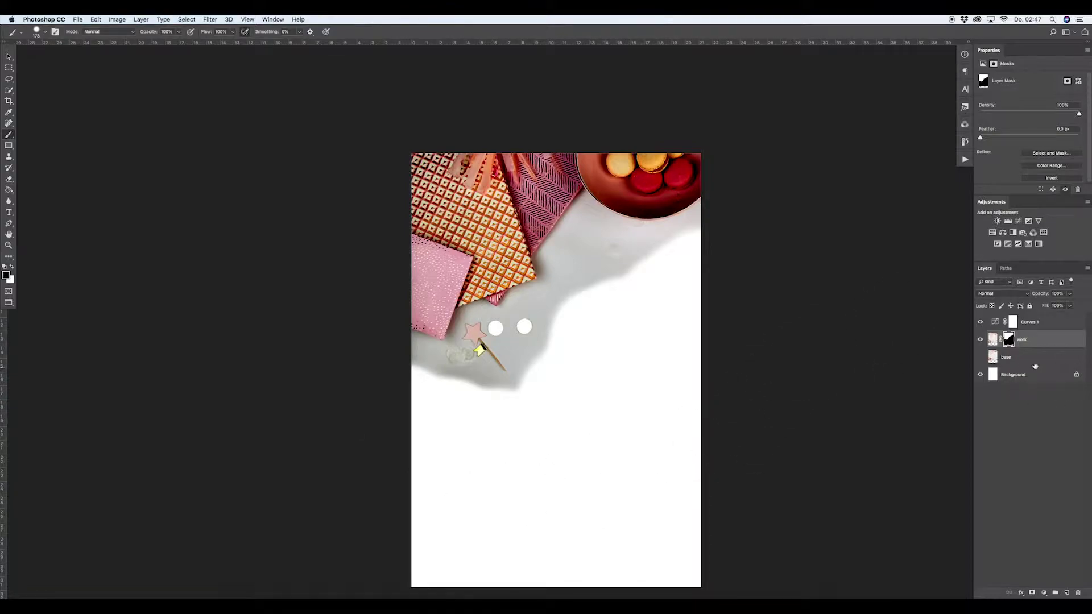
# Hide Curves 1 and add a new layer named 'back' above base
pyautogui.click(1024, 359)
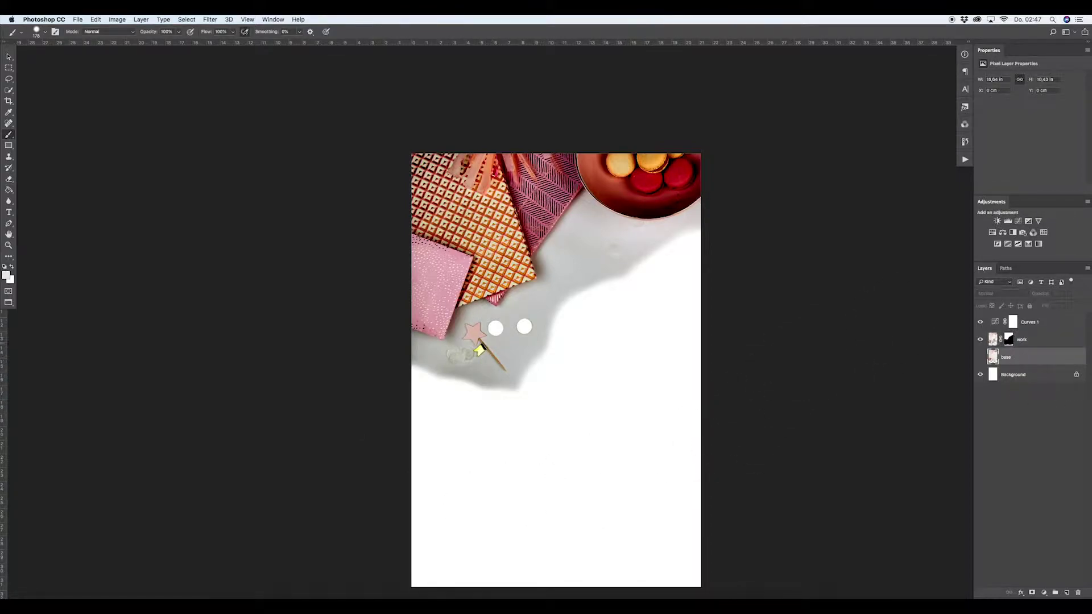
pyautogui.click(980, 322)
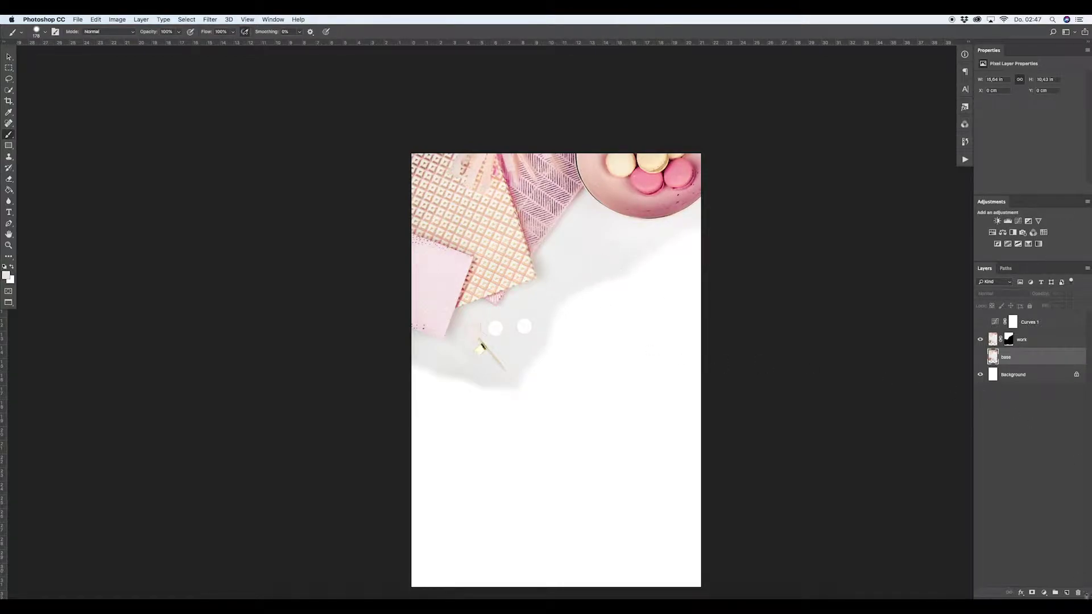
pyautogui.click(1066, 593)
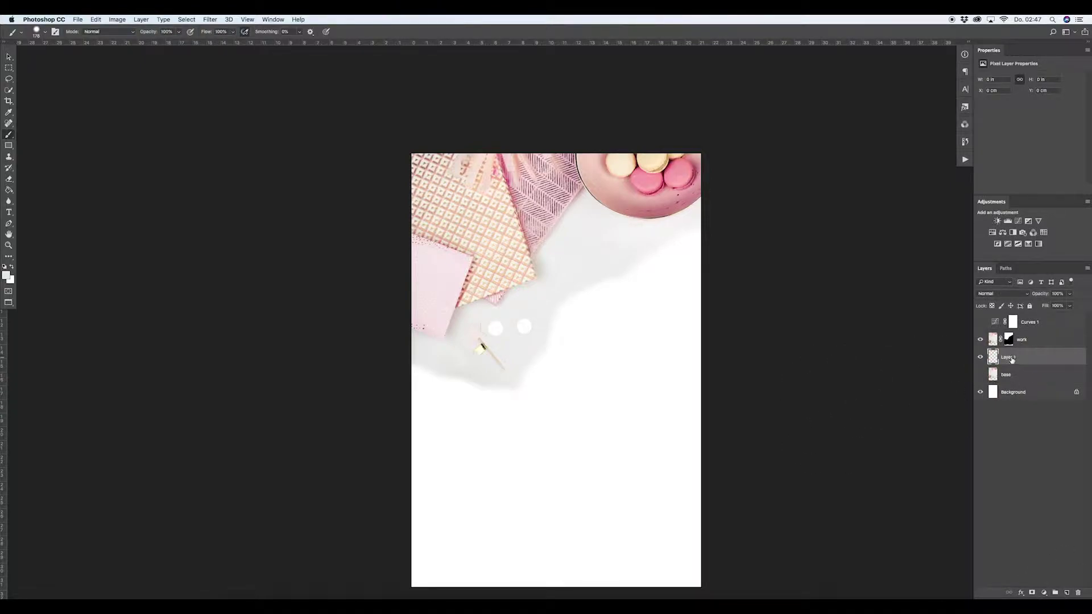
pyautogui.doubleClick(1009, 358)
pyautogui.write('back')
pyautogui.press('Return')
# Sample the backdrop grey and paint it over the white right and lower-left areas
pyautogui.keyDown('alt'); pyautogui.click(593, 256); pyautogui.keyUp('alt')
pyautogui.moveTo(606, 301)
pyautogui.mouseDown()
pyautogui.moveTo(590, 327)
pyautogui.moveTo(620, 307)
pyautogui.moveTo(637, 333)
pyautogui.moveTo(656, 312)
pyautogui.moveTo(688, 358)
pyautogui.moveTo(674, 540)
pyautogui.moveTo(609, 533)
pyautogui.moveTo(606, 584)
pyautogui.moveTo(587, 339)
pyautogui.moveTo(592, 446)
pyautogui.mouseUp()
pyautogui.moveTo(584, 542)
pyautogui.mouseDown()
pyautogui.moveTo(562, 457)
pyautogui.moveTo(550, 562)
pyautogui.moveTo(519, 569)
pyautogui.moveTo(504, 413)
pyautogui.moveTo(443, 390)
pyautogui.moveTo(413, 399)
pyautogui.moveTo(457, 439)
pyautogui.moveTo(407, 504)
pyautogui.mouseUp()
pyautogui.moveTo(466, 375)
pyautogui.mouseDown()
pyautogui.moveTo(462, 365)
pyautogui.moveTo(470, 378)
pyautogui.moveTo(495, 360)
pyautogui.mouseUp()
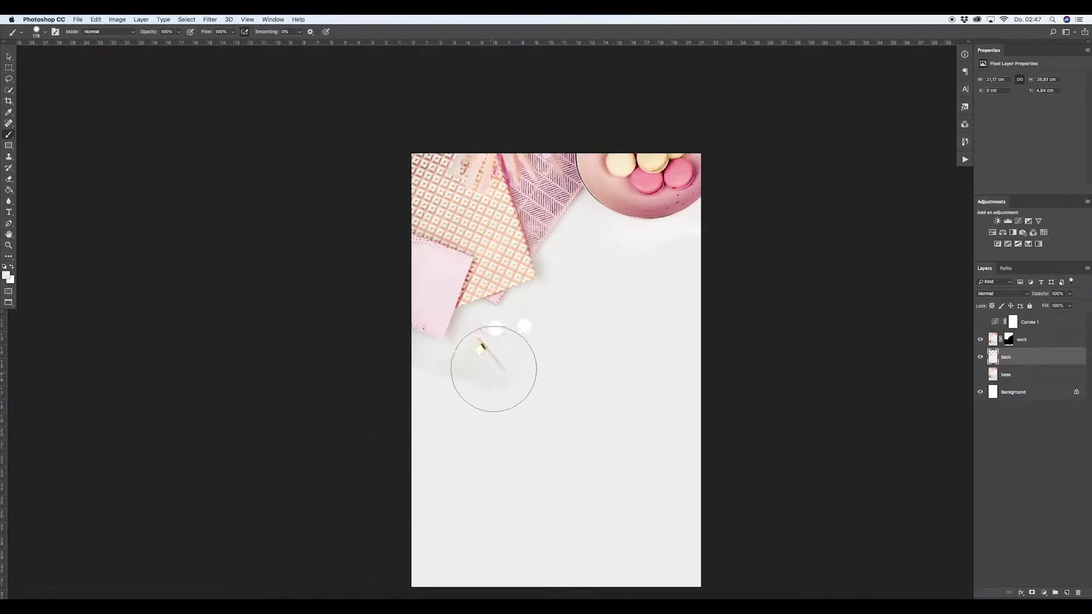
# Choose the soft retouching brush preset and check its size and hardness
pyautogui.click(21, 32)
pyautogui.click(68, 211)
pyautogui.click(22, 32)
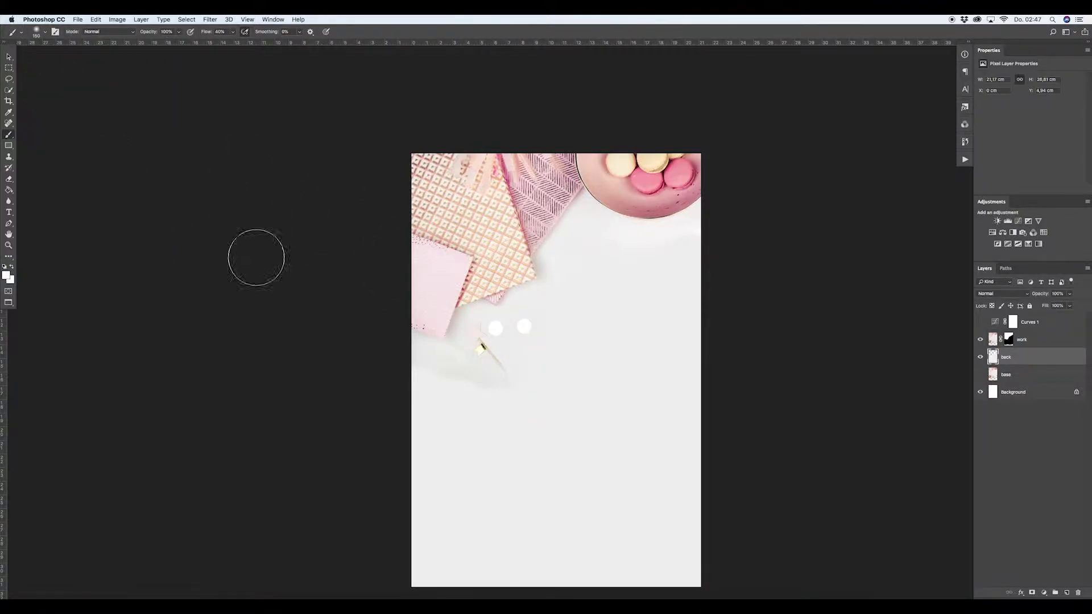
pyautogui.rightClick(550, 353)
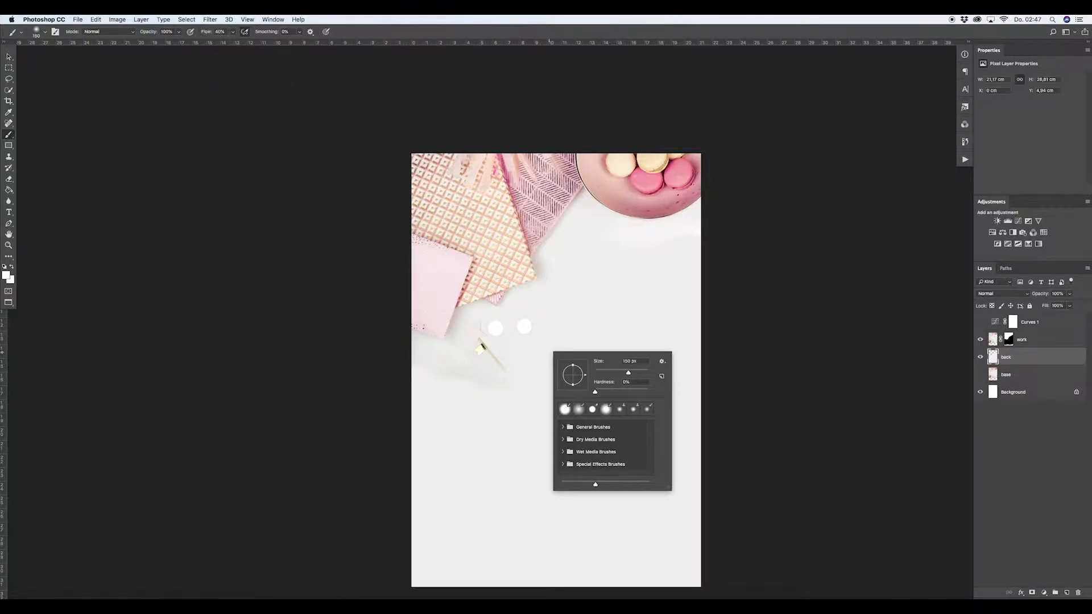
pyautogui.click(404, 36)
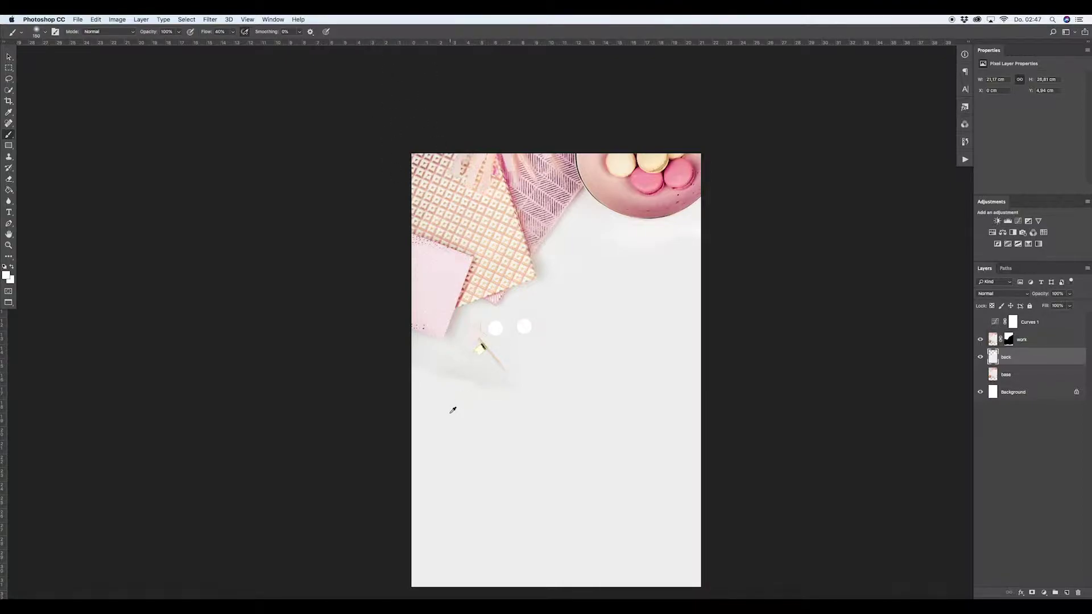
# Sample nearby tones to lighten the pen's shadow, undoing the dark lower-left stroke
pyautogui.keyDown('alt'); pyautogui.click(488, 371); pyautogui.keyUp('alt')
pyautogui.moveTo(466, 400)
pyautogui.mouseDown()
pyautogui.moveTo(456, 390)
pyautogui.moveTo(427, 419)
pyautogui.moveTo(453, 390)
pyautogui.moveTo(438, 392)
pyautogui.mouseUp()
pyautogui.keyDown('alt'); pyautogui.click(463, 367); pyautogui.keyUp('alt')
pyautogui.keyDown('alt'); pyautogui.click(452, 438); pyautogui.keyUp('alt')
pyautogui.keyDown('alt'); pyautogui.click(506, 353); pyautogui.keyUp('alt')
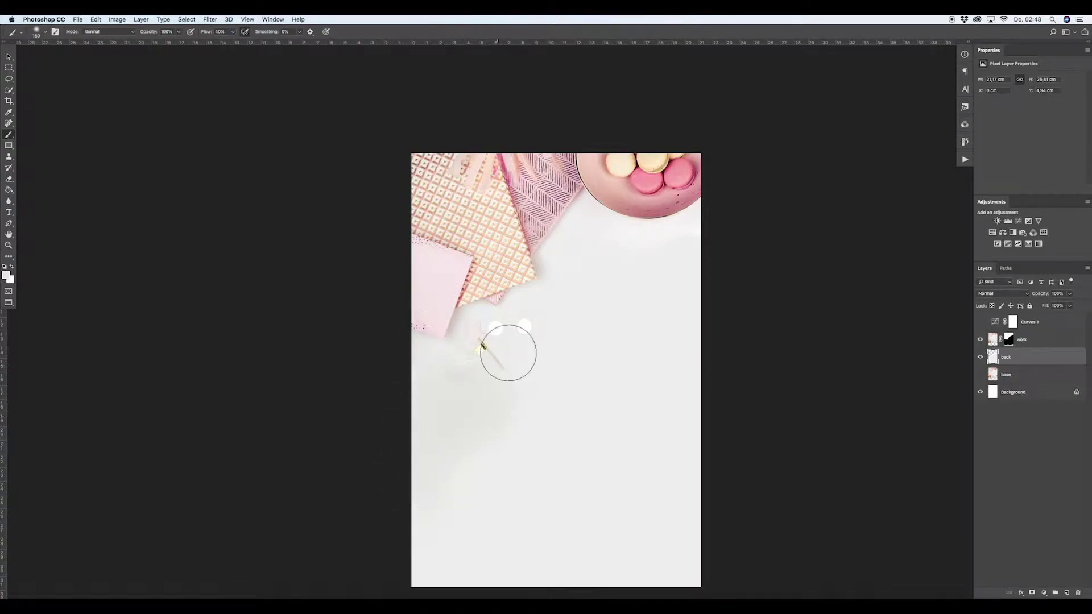
pyautogui.click(980, 322)
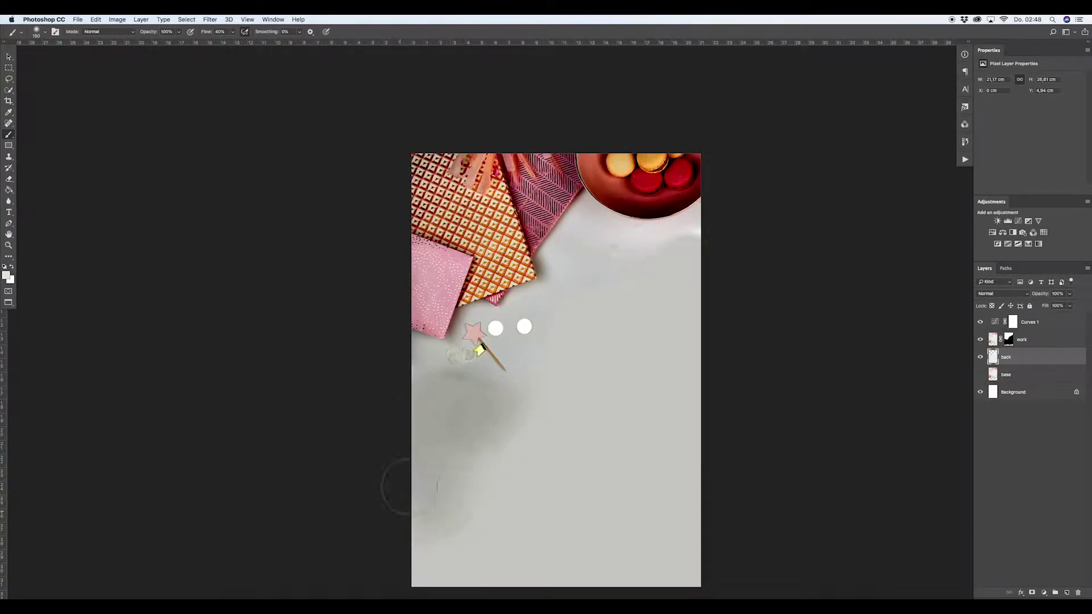
pyautogui.keyDown('alt'); pyautogui.click(511, 348); pyautogui.keyUp('alt')
pyautogui.moveTo(452, 395)
pyautogui.mouseDown()
pyautogui.moveTo(449, 427)
pyautogui.moveTo(470, 435)
pyautogui.mouseUp()
pyautogui.press('super+z')
# With Curves 1 hidden, paint white over the backdrop on the back layer
pyautogui.click(980, 322)
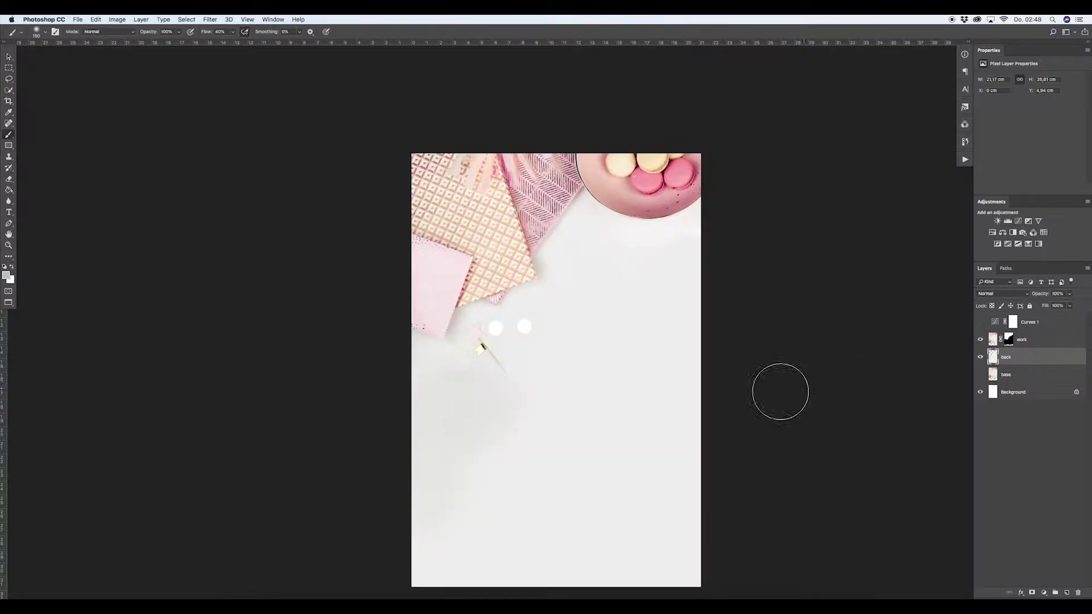
pyautogui.click(980, 323)
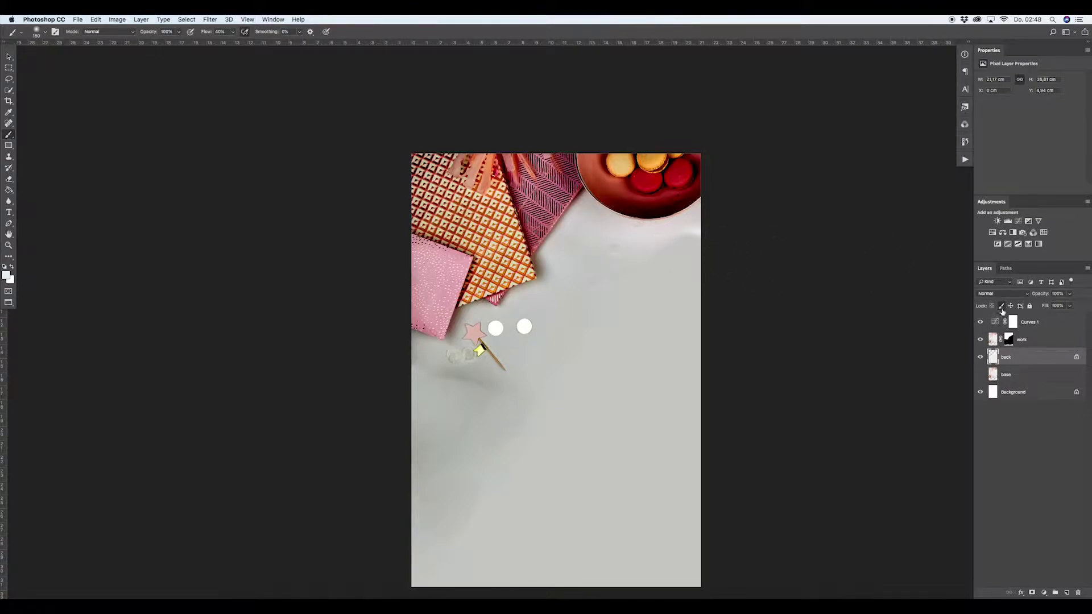
pyautogui.click(980, 322)
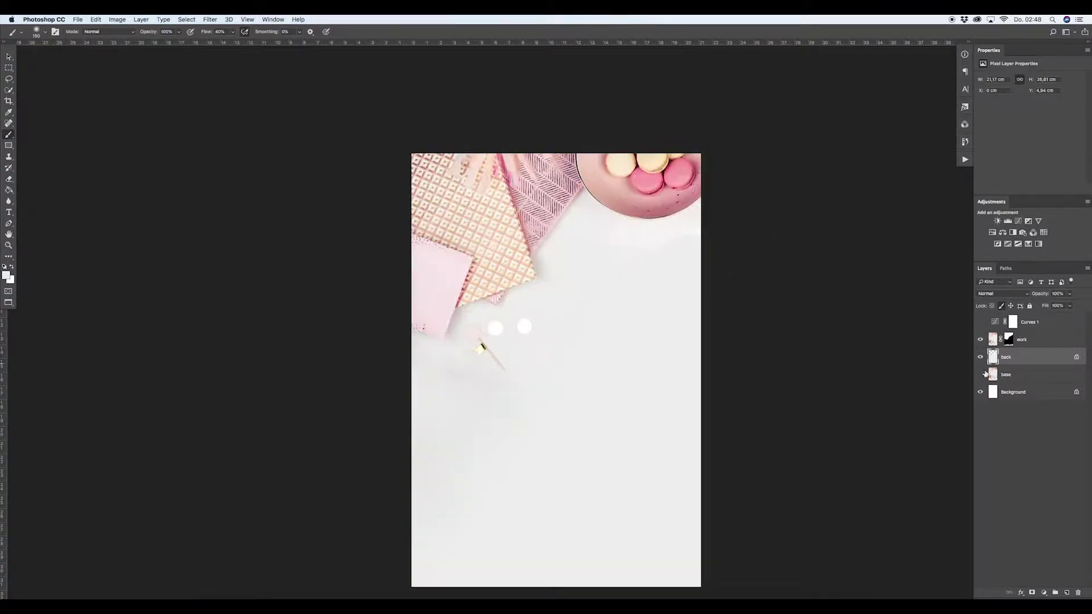
pyautogui.click(992, 342)
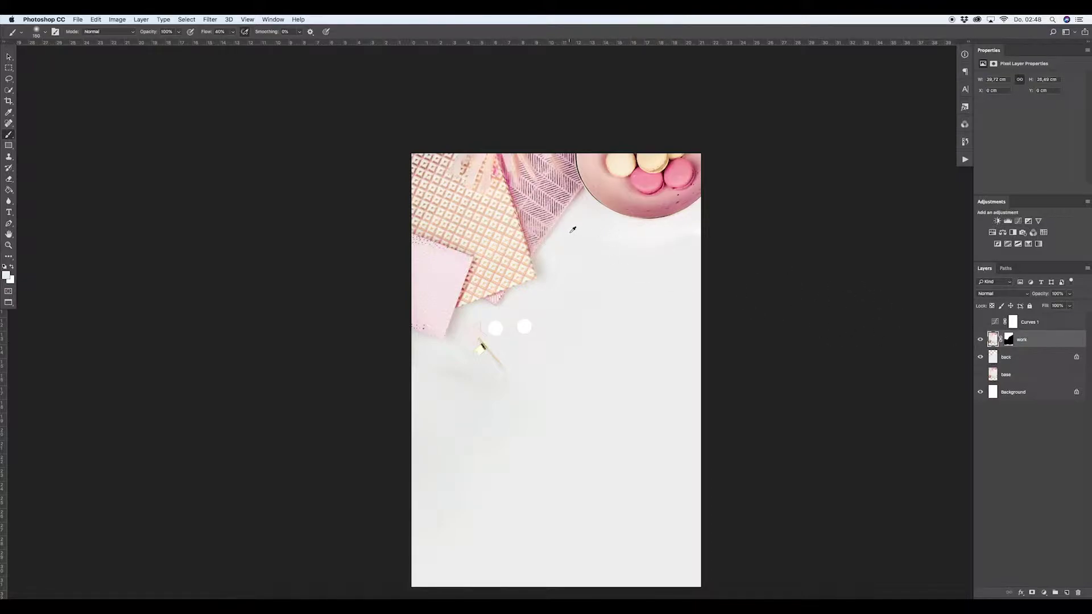
pyautogui.click(993, 357)
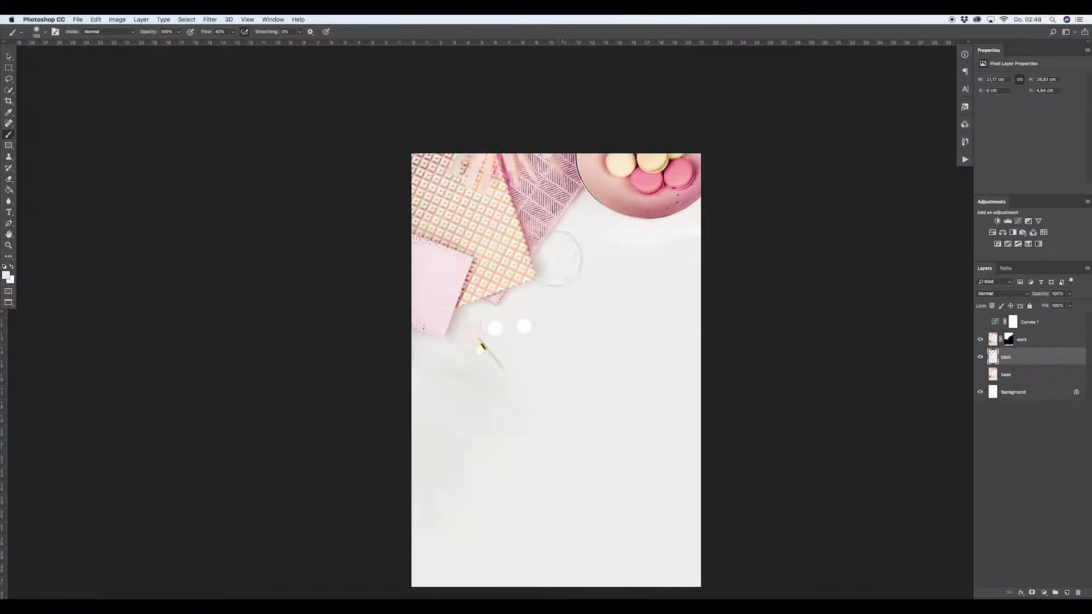
pyautogui.moveTo(616, 302)
pyautogui.mouseDown()
pyautogui.moveTo(628, 372)
pyautogui.moveTo(575, 356)
pyautogui.moveTo(618, 319)
pyautogui.moveTo(641, 273)
pyautogui.moveTo(662, 307)
pyautogui.moveTo(672, 265)
pyautogui.moveTo(672, 369)
pyautogui.moveTo(701, 251)
pyautogui.moveTo(570, 351)
pyautogui.mouseUp()
# Paint softly over the pen area at 10% flow, then reset flow to 40%
pyautogui.hotkey('shift', '1')
pyautogui.moveTo(458, 370); pyautogui.dragTo(462, 370)
pyautogui.hotkey('shift', '3')
pyautogui.hotkey('shift', '4')
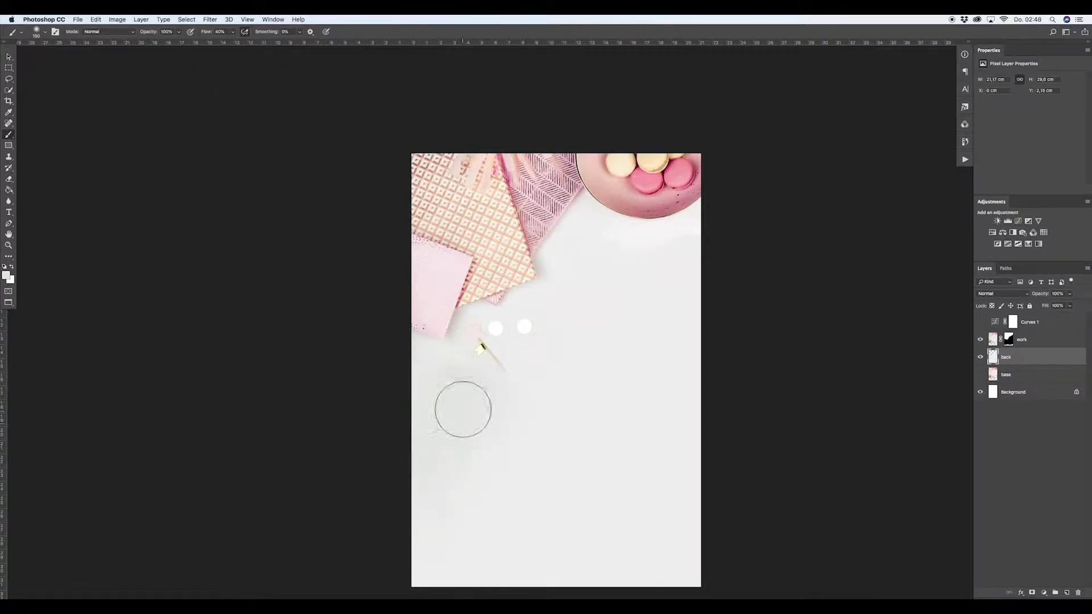
pyautogui.click(980, 323)
pyautogui.click(980, 322)
pyautogui.click(208, 19)
# Apply a 1% Uniform Add Noise filter to the back layer
pyautogui.moveTo(228, 131)
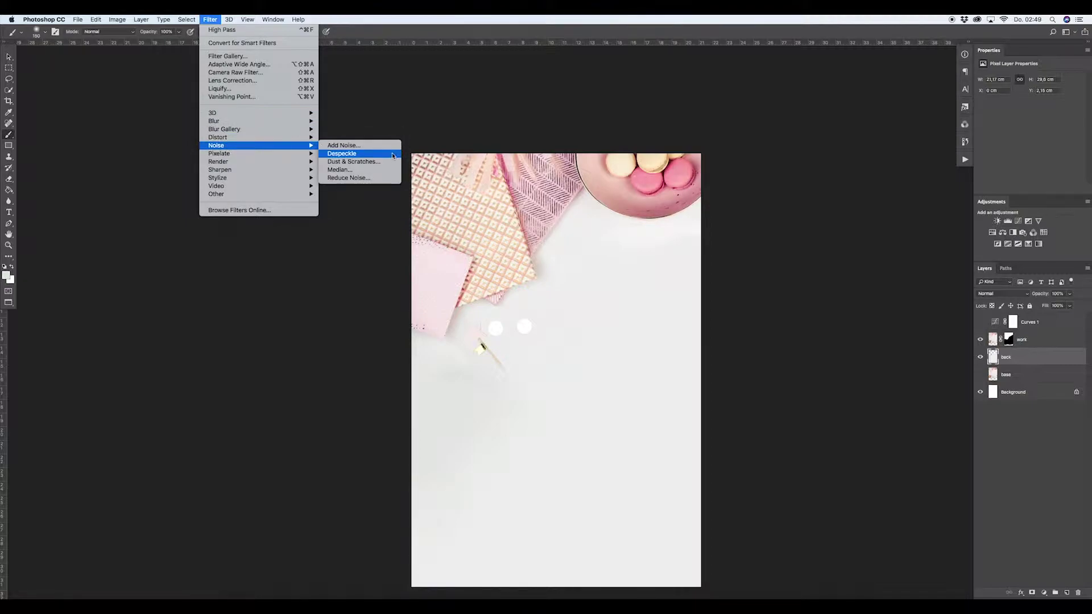
pyautogui.click(343, 145)
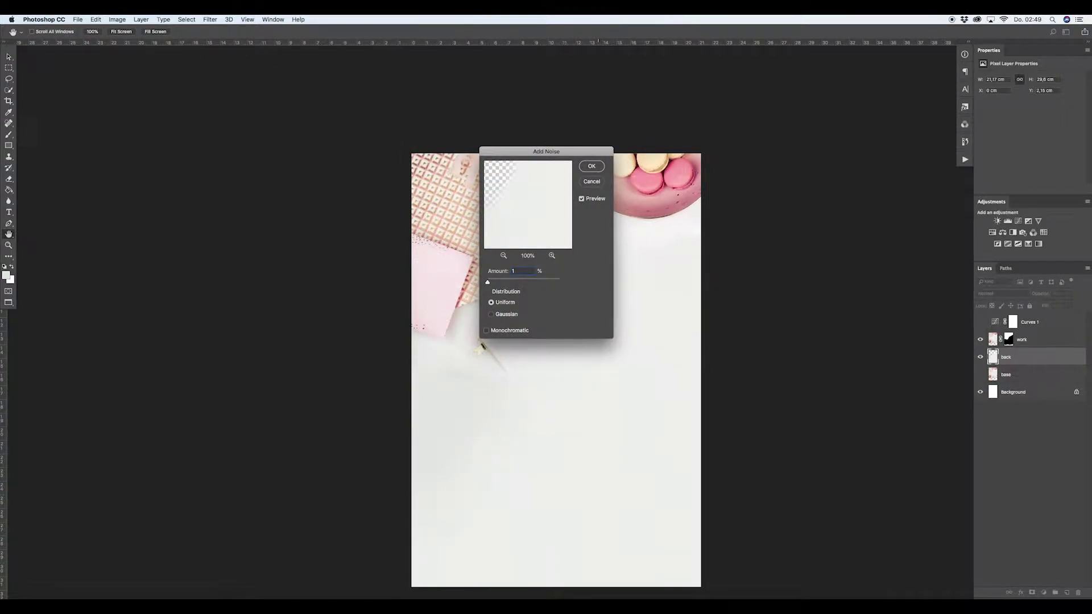
pyautogui.scroll(3, 670, 265)
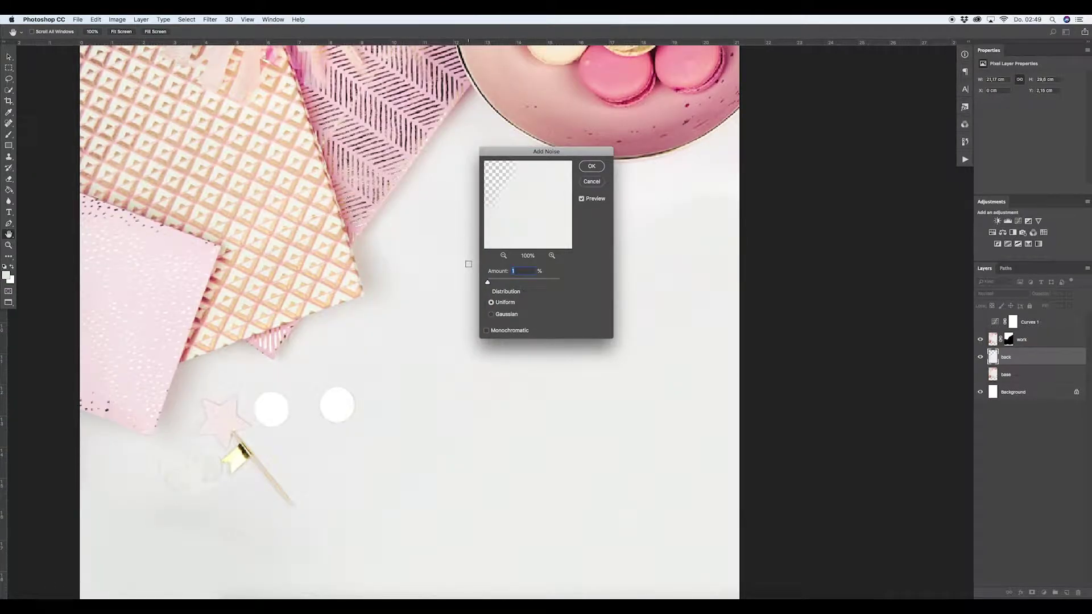
pyautogui.press('Return')
pyautogui.press('b')
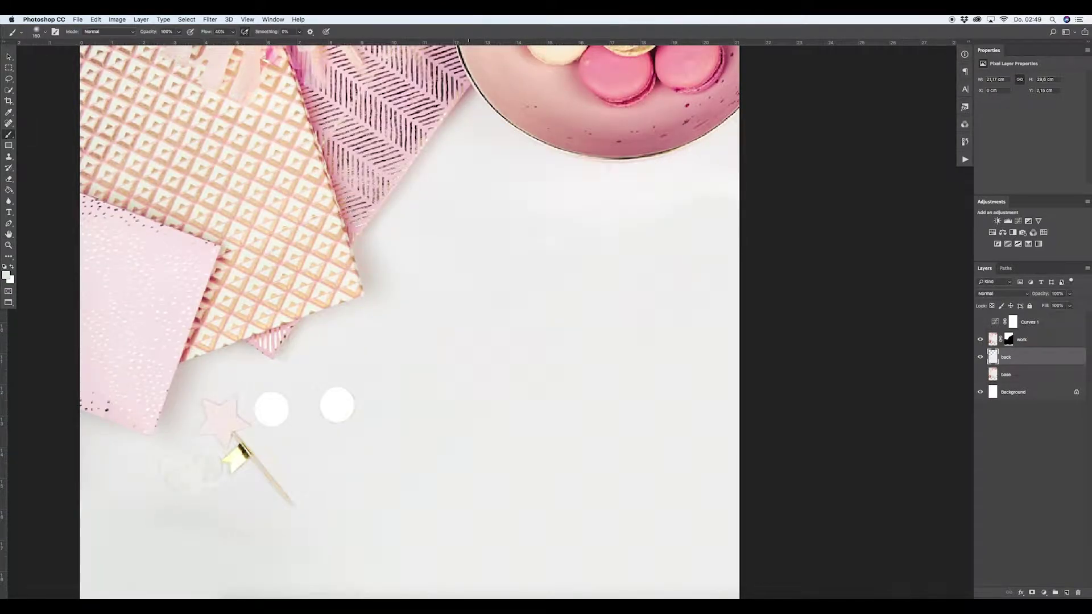
pyautogui.scroll(-10, 506, 307)
pyautogui.scroll(3, 510, 310)
pyautogui.scroll(-3, 516, 314)
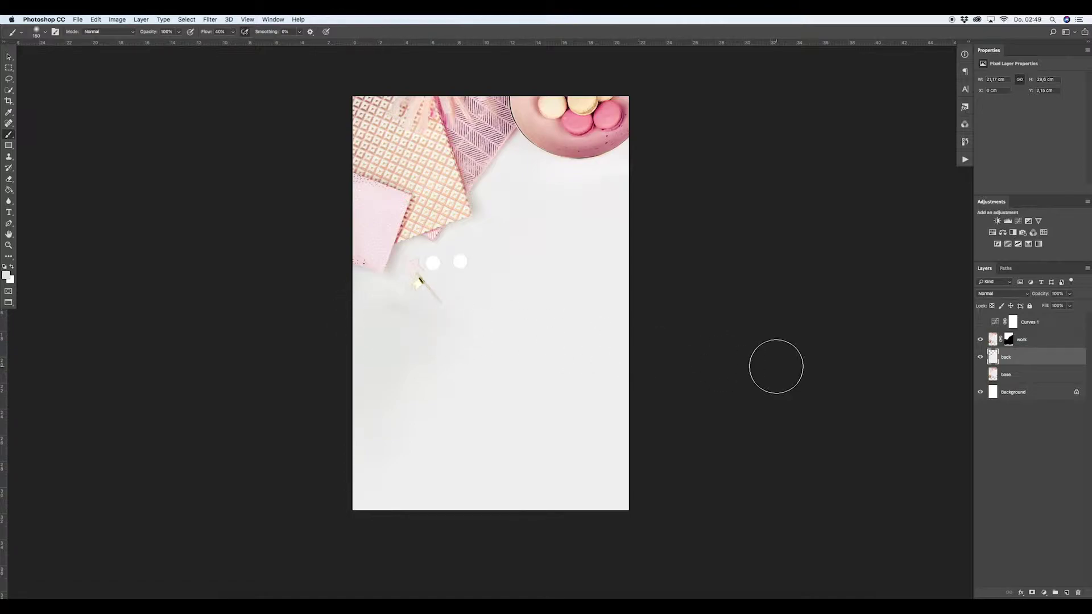
# Show Curves 1, group work and back as Group 1, and merge a duplicate into 'Group 1 copy'
pyautogui.click(979, 321)
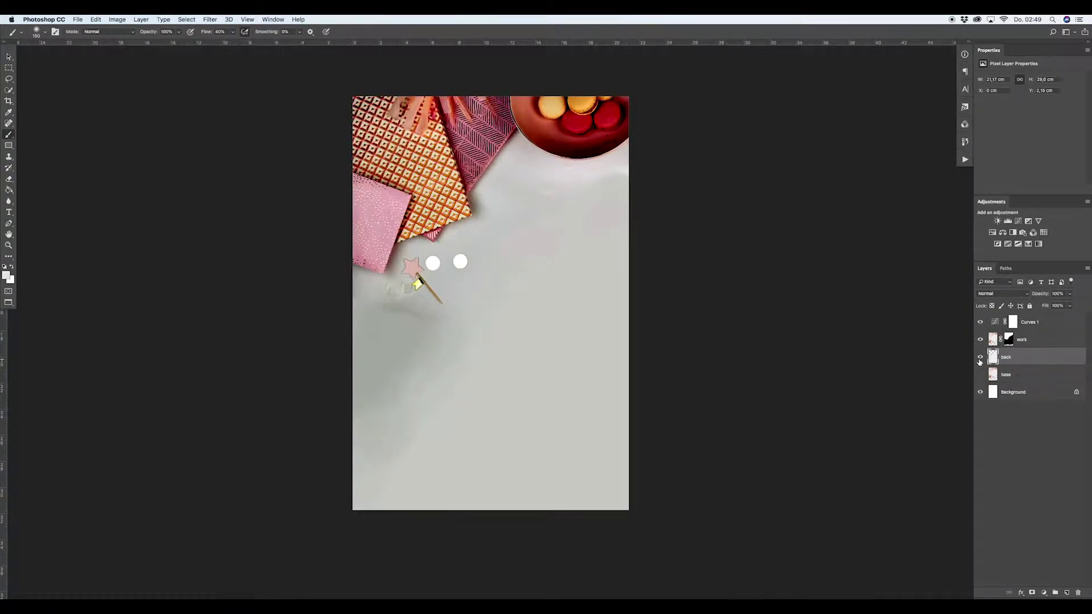
pyautogui.keyDown('shift'); pyautogui.click(1033, 341); pyautogui.keyUp('shift')
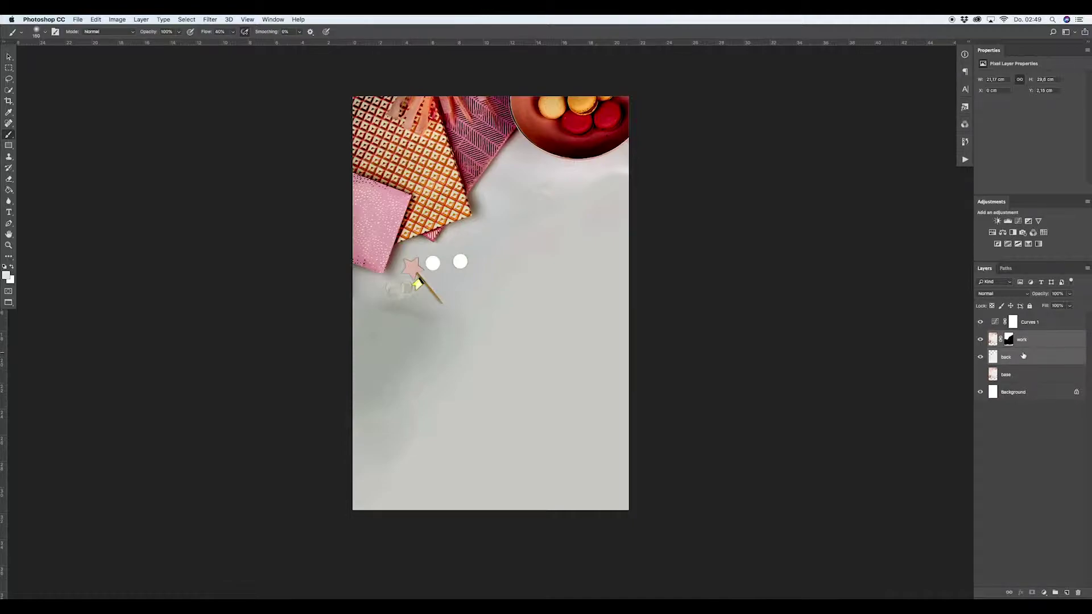
pyautogui.press('super+g')
pyautogui.moveTo(1023, 338); pyautogui.dragTo(1067, 593)
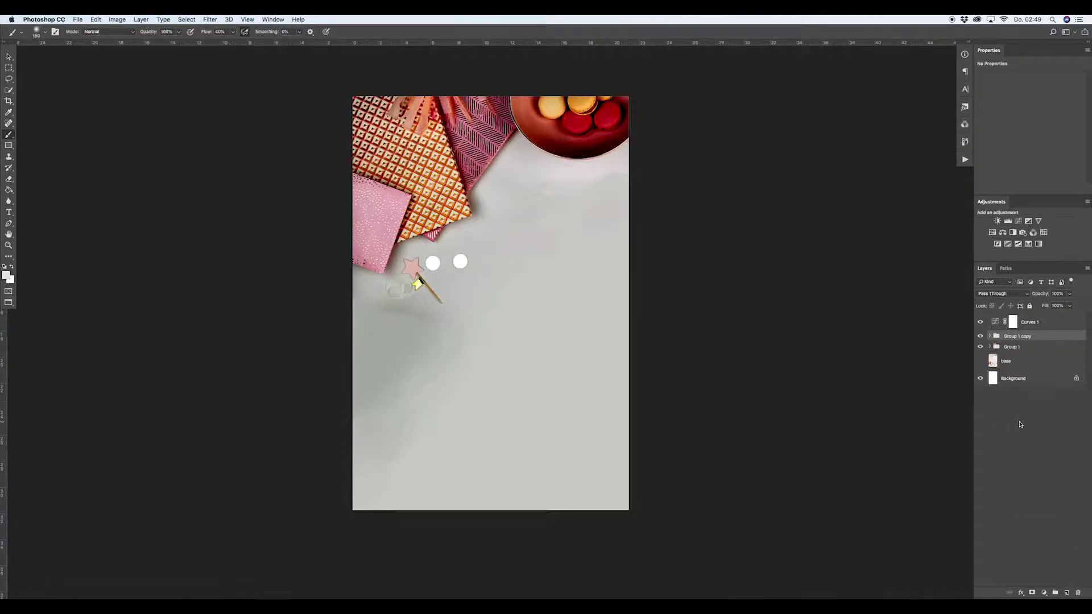
pyautogui.press('super+e')
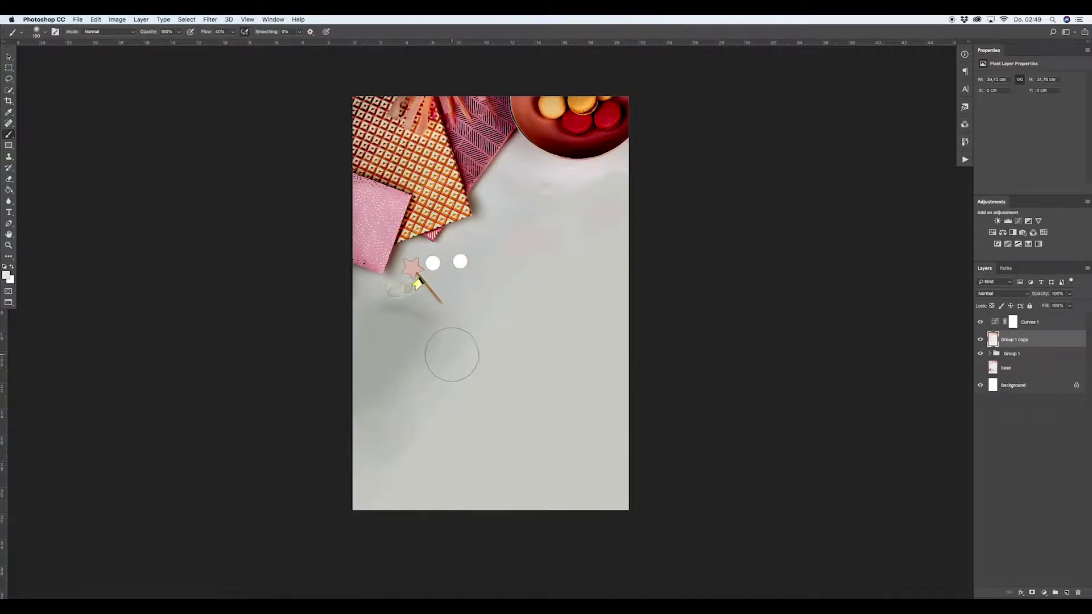
# With the Patch Tool, patch the first blotchy lower-left areas from clean backdrop
pyautogui.press('j')
pyautogui.click(8, 123)
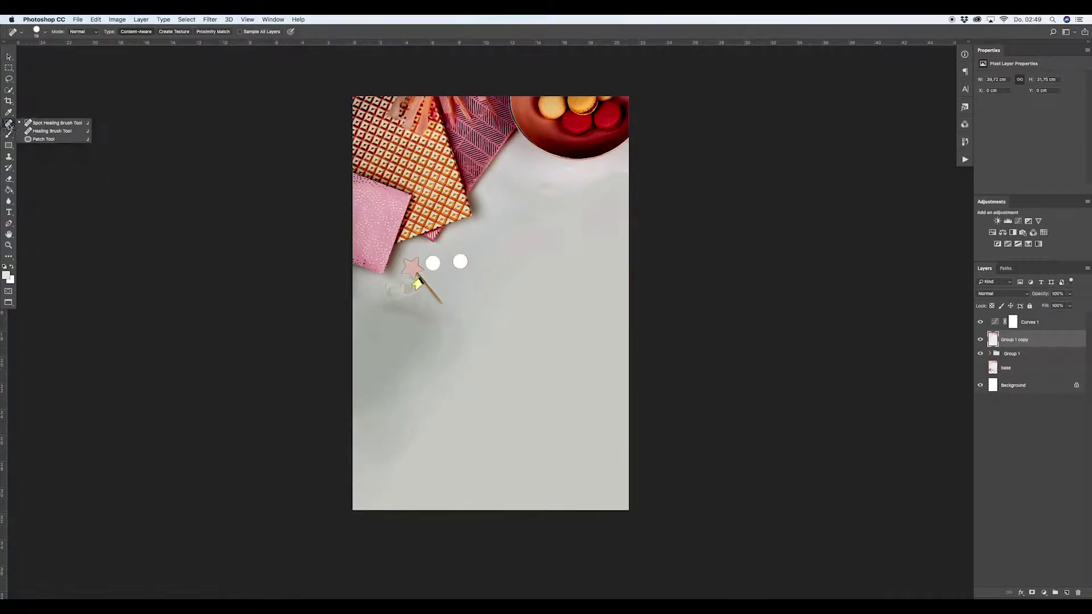
pyautogui.click(49, 140)
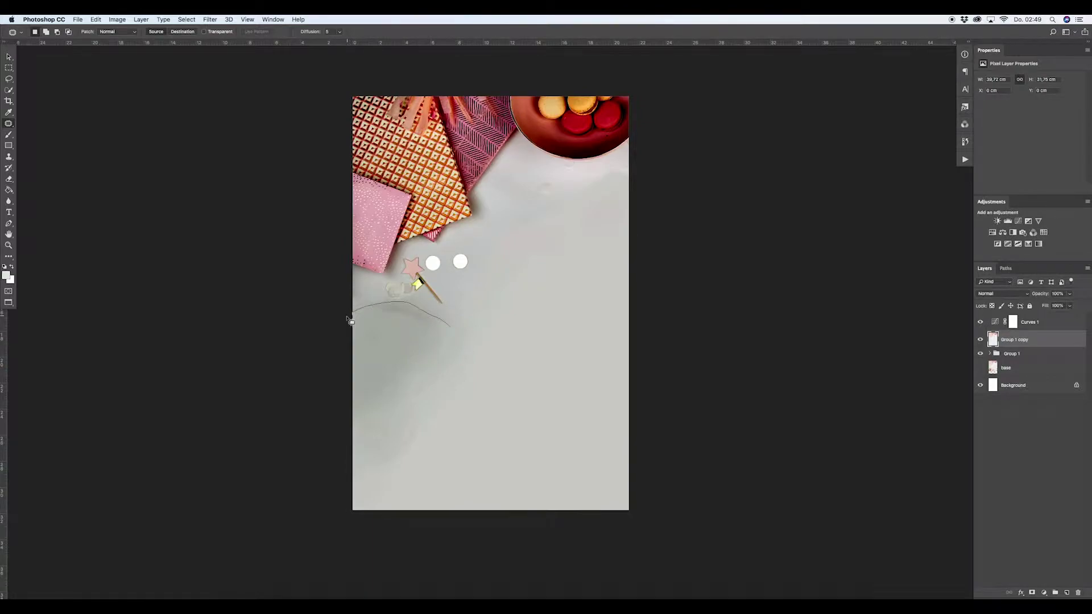
pyautogui.moveTo(349, 323)
pyautogui.mouseDown()
pyautogui.moveTo(354, 375)
pyautogui.moveTo(452, 341)
pyautogui.moveTo(449, 329)
pyautogui.mouseUp()
pyautogui.moveTo(397, 338); pyautogui.dragTo(519, 417)
pyautogui.moveTo(333, 427)
pyautogui.mouseDown()
pyautogui.moveTo(503, 399)
pyautogui.moveTo(522, 413)
pyautogui.mouseUp()
pyautogui.moveTo(529, 344)
pyautogui.mouseDown()
pyautogui.moveTo(475, 445)
pyautogui.moveTo(553, 381)
pyautogui.moveTo(551, 288)
pyautogui.mouseUp()
# Patch the remaining blotches in the lower canvas and along the left edge
pyautogui.moveTo(471, 310); pyautogui.dragTo(539, 305)
pyautogui.click(576, 347)
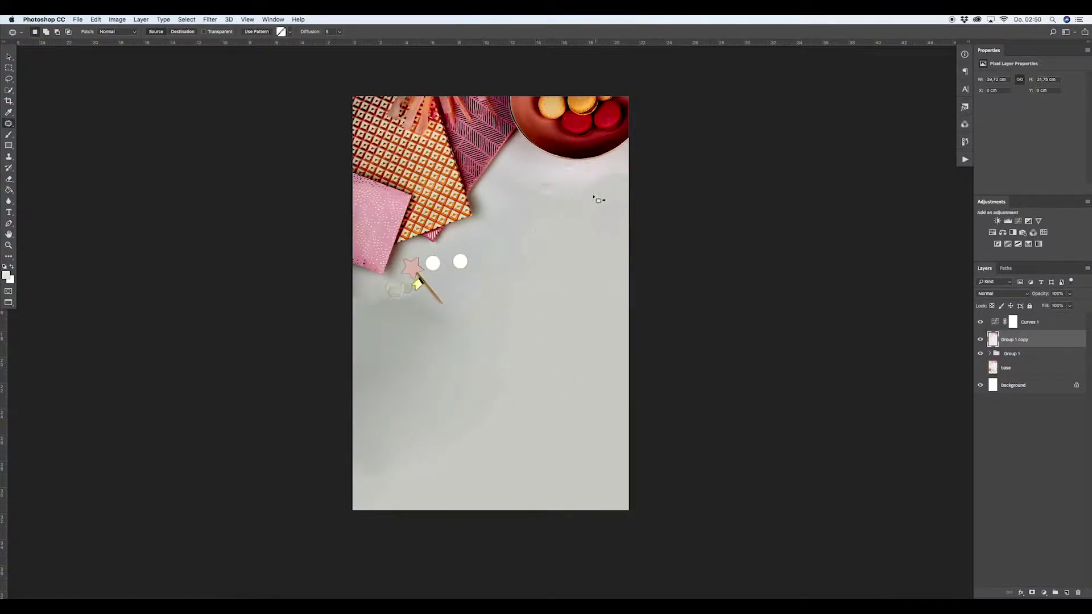
pyautogui.click(428, 341)
pyautogui.moveTo(458, 369); pyautogui.dragTo(476, 377)
pyautogui.click(546, 389)
pyautogui.moveTo(354, 281); pyautogui.dragTo(360, 340)
pyautogui.moveTo(380, 293); pyautogui.dragTo(354, 281)
pyautogui.click(564, 365)
# Add a brightening Curves 2 adjustment, invert its mask, and set the Brush to paint white
pyautogui.click(1019, 221)
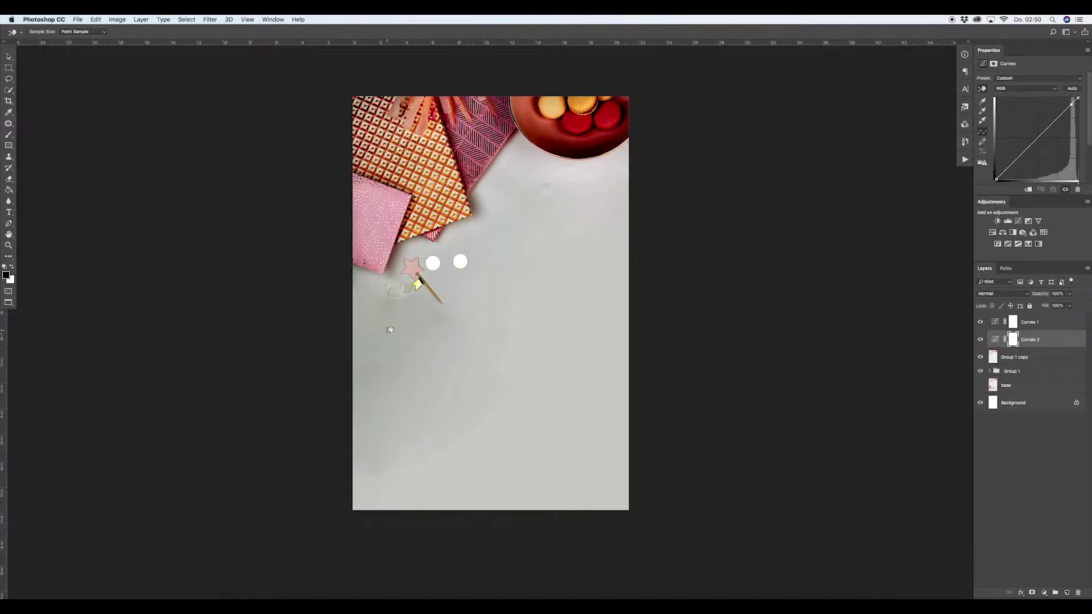
pyautogui.moveTo(388, 330); pyautogui.dragTo(393, 325)
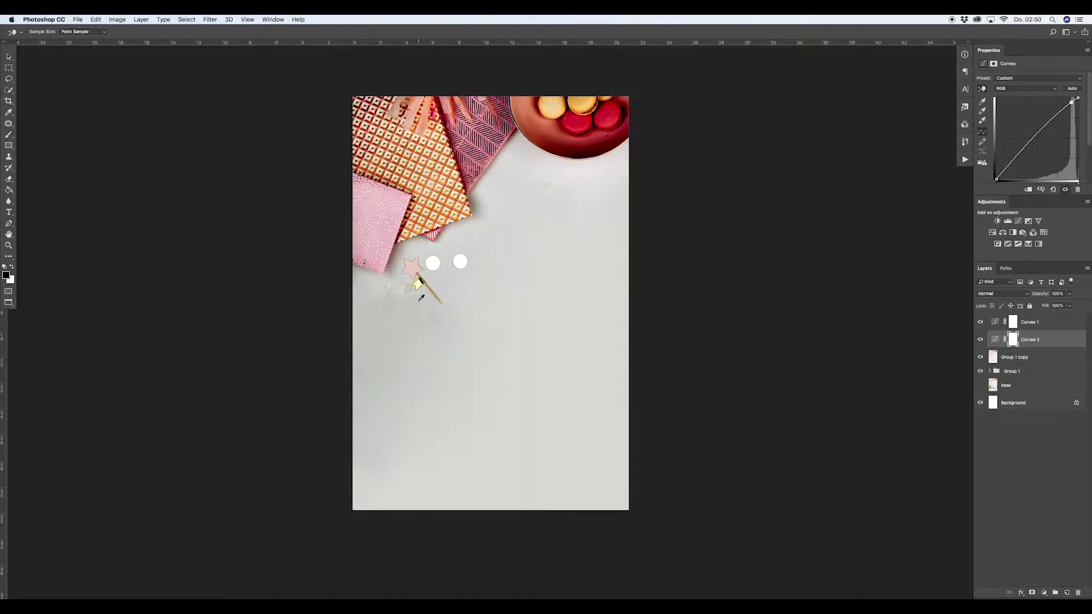
pyautogui.press('super+i')
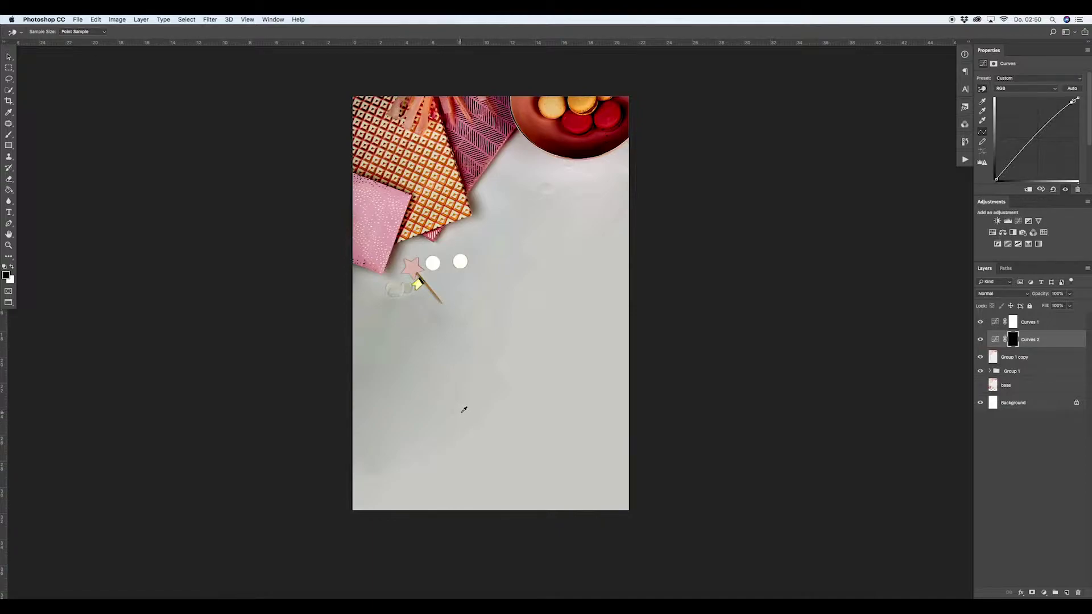
pyautogui.press('b')
pyautogui.press('x')
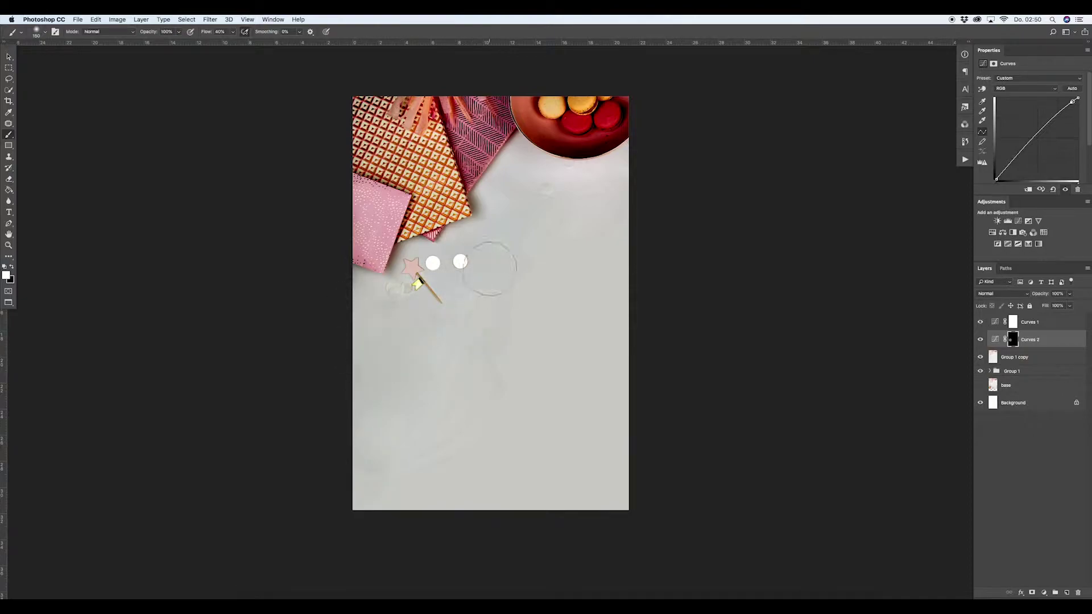
# Compare the image with Curves 1 and the base layer hidden, then delete Curves 1
pyautogui.click(979, 322)
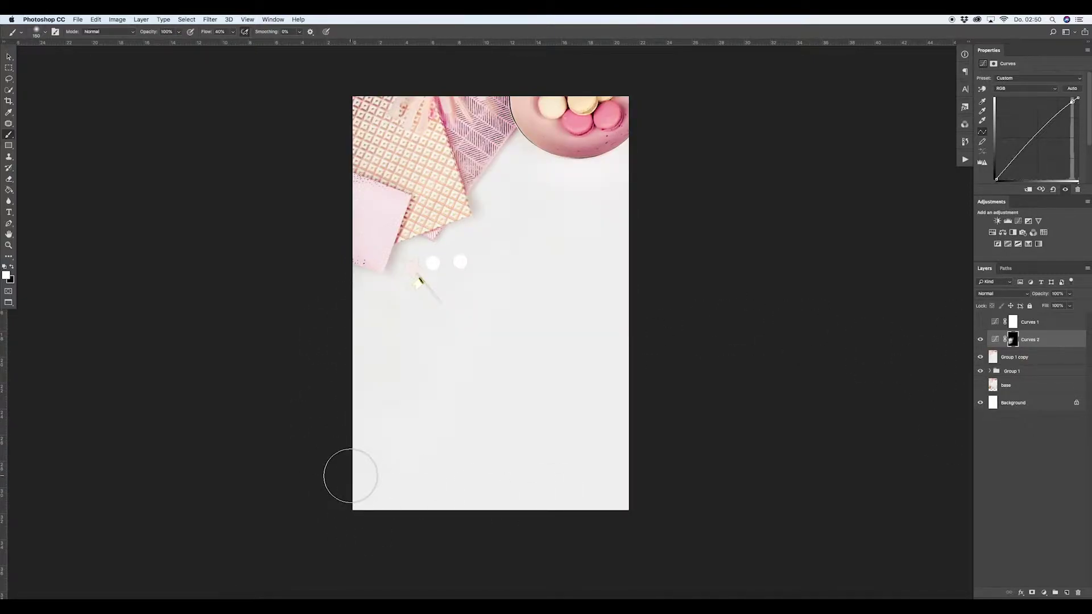
pyautogui.keyDown('alt'); pyautogui.click(979, 385); pyautogui.keyUp('alt')
pyautogui.keyDown('alt'); pyautogui.click(979, 386); pyautogui.keyUp('alt')
pyautogui.keyDown('alt'); pyautogui.click(979, 386); pyautogui.keyUp('alt')
pyautogui.keyDown('alt'); pyautogui.click(979, 386); pyautogui.keyUp('alt')
pyautogui.keyDown('alt'); pyautogui.click(979, 385); pyautogui.keyUp('alt')
pyautogui.click(979, 386)
pyautogui.click(980, 322)
pyautogui.click(979, 322)
pyautogui.click(1035, 328)
pyautogui.press('Delete')
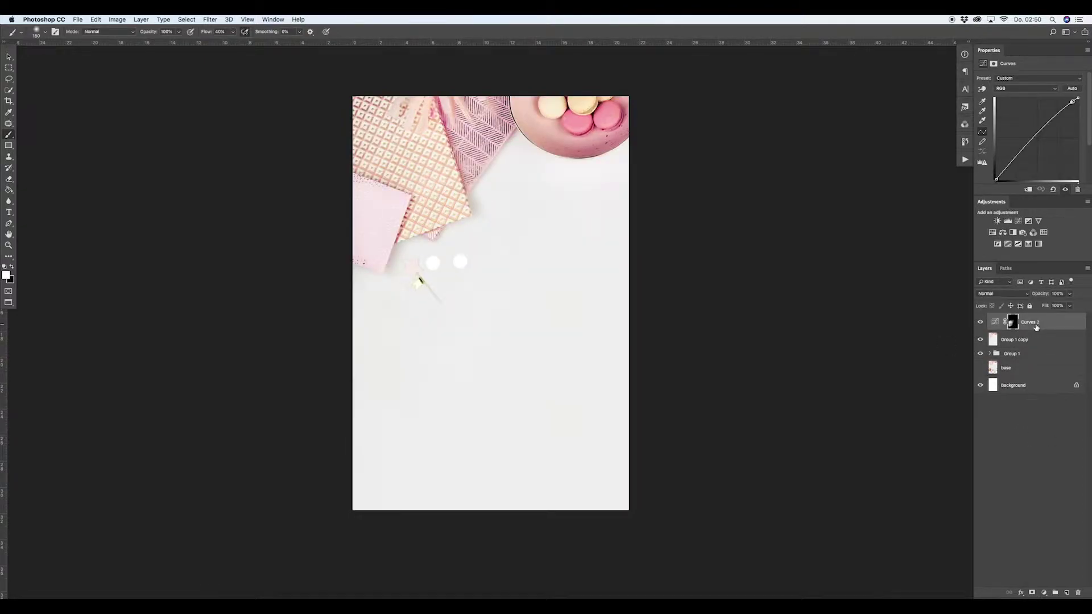
# Merge Curves 2 through the base photo layer into one layer named 'base'
pyautogui.click(1019, 426)
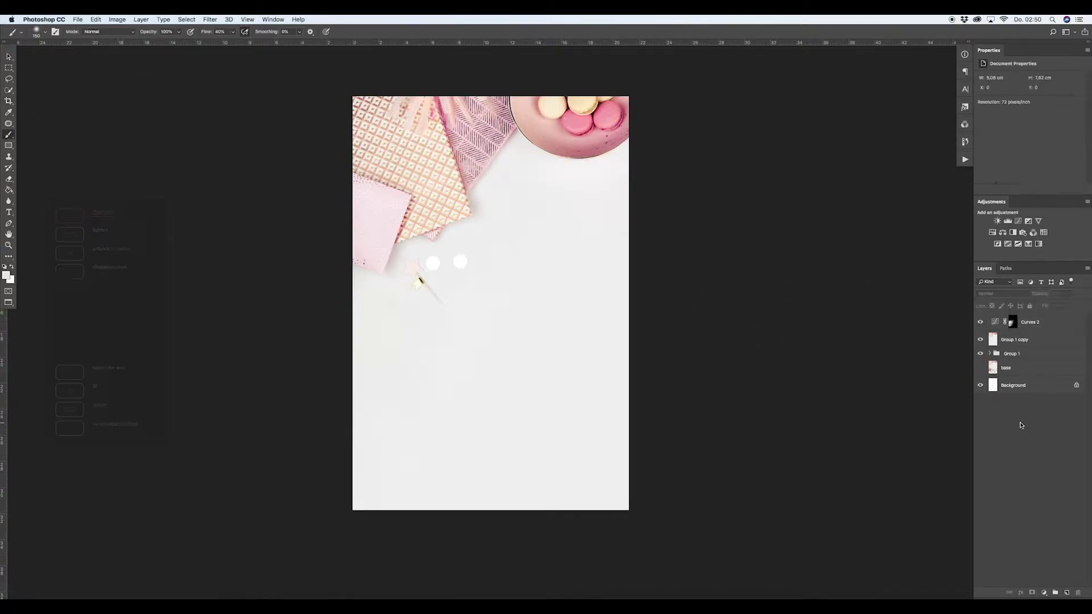
pyautogui.click(1024, 371)
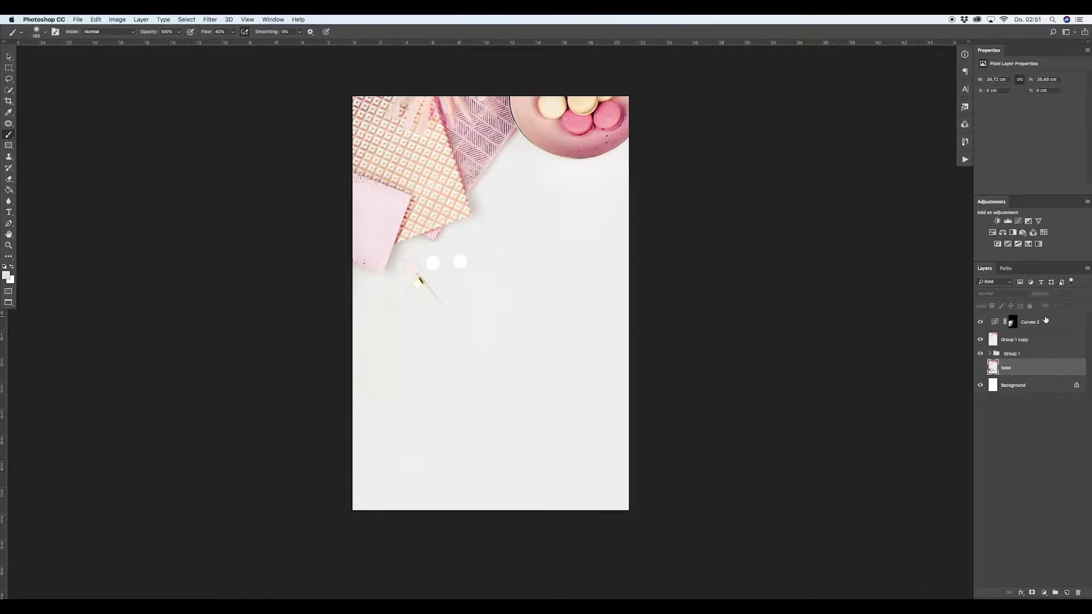
pyautogui.keyDown('shift'); pyautogui.click(1045, 320); pyautogui.keyUp('shift')
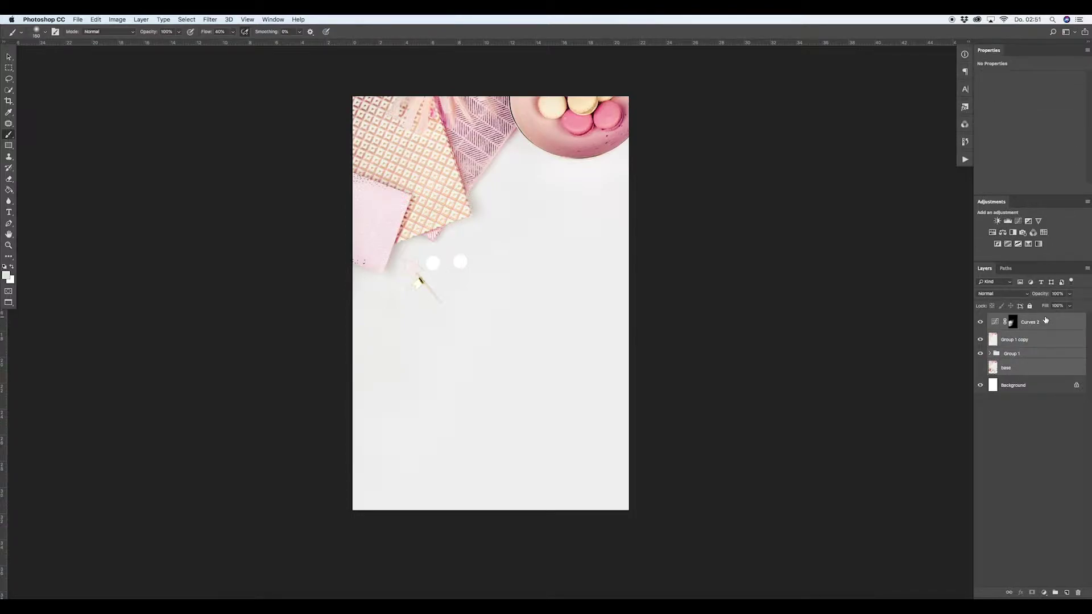
pyautogui.press('super+e')
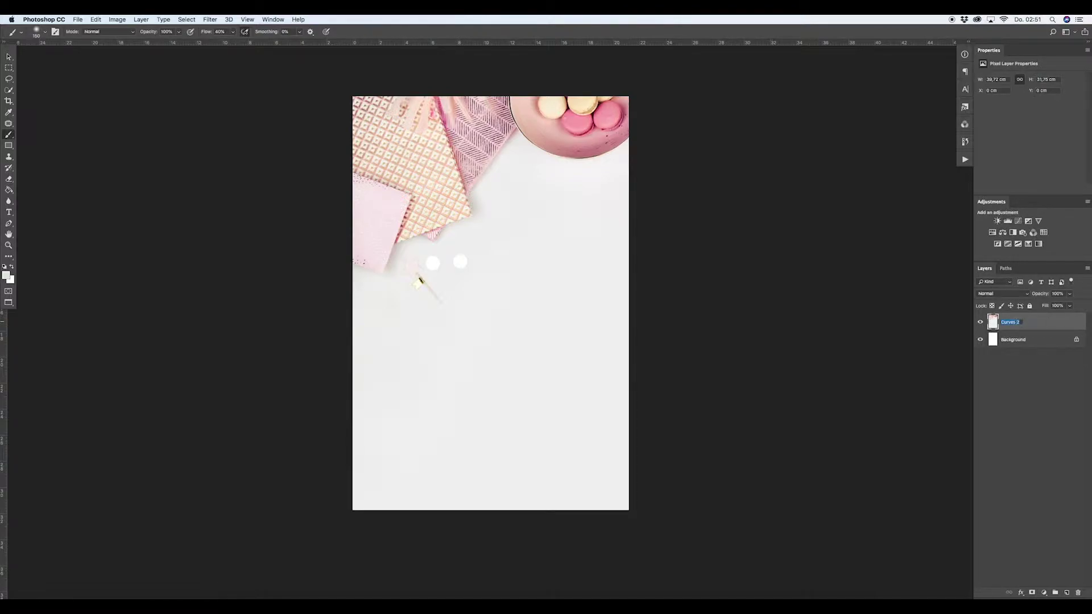
pyautogui.write('base')
pyautogui.press('Return')
pyautogui.click(8, 146)
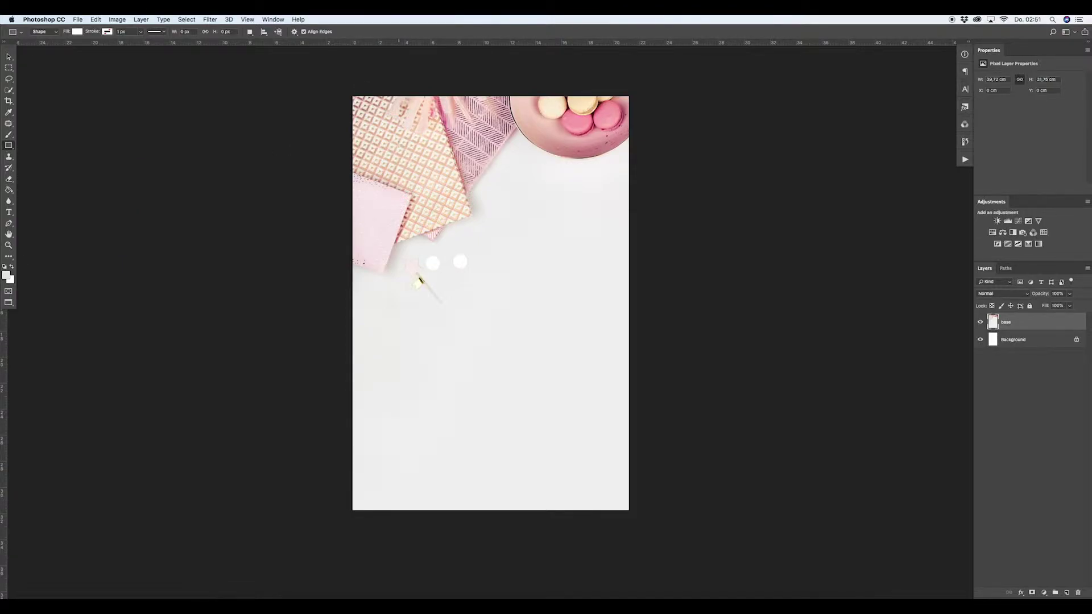
# Draw a large rectangle over the canvas filled with light pink sampled from the macarons
pyautogui.moveTo(387, 146); pyautogui.dragTo(594, 478)
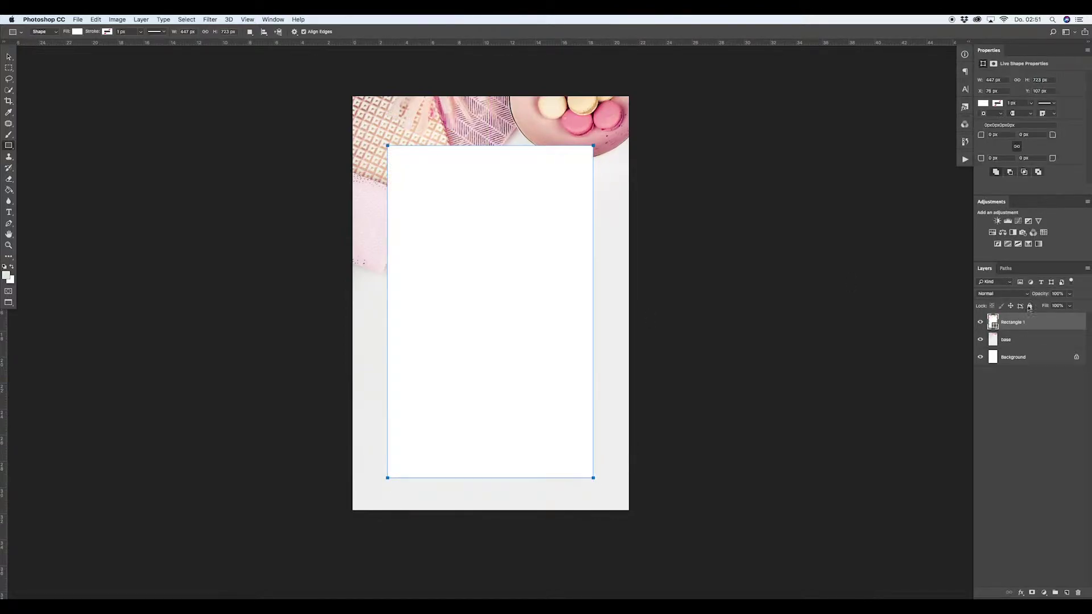
pyautogui.click(983, 103)
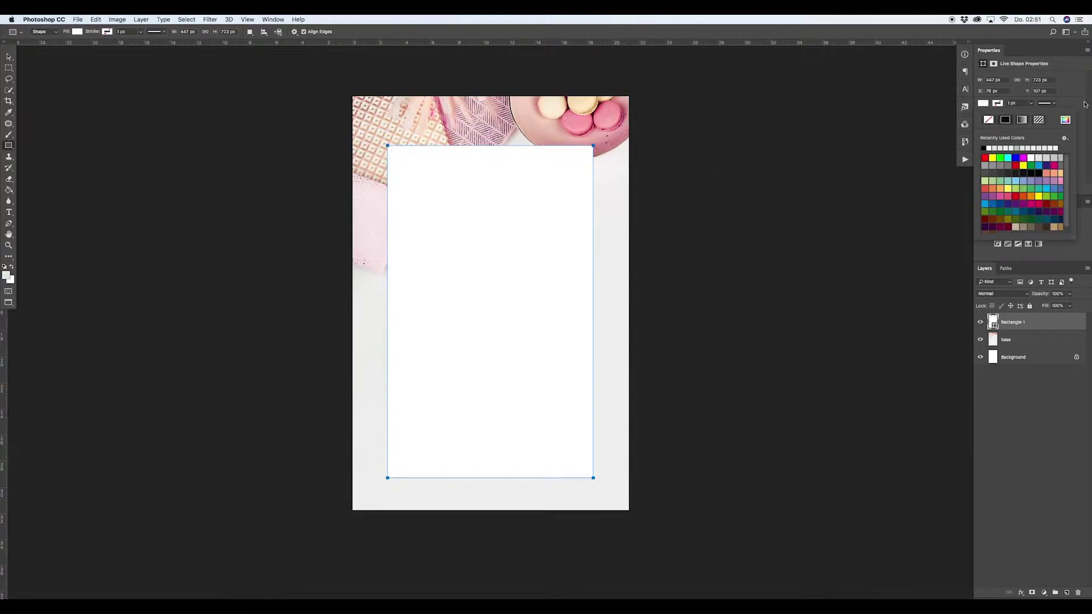
pyautogui.click(1065, 120)
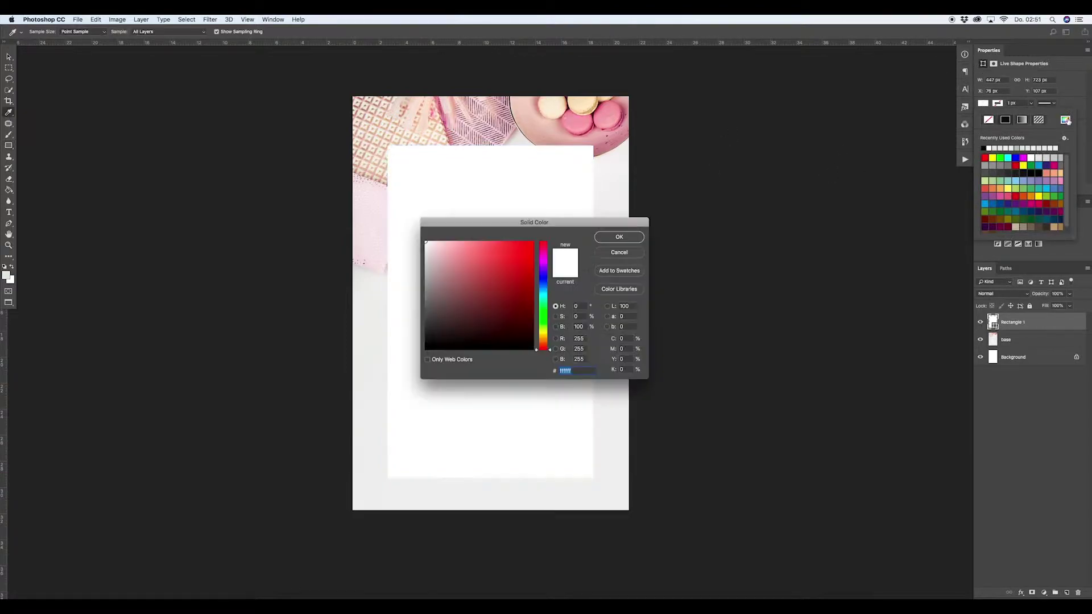
pyautogui.click(523, 123)
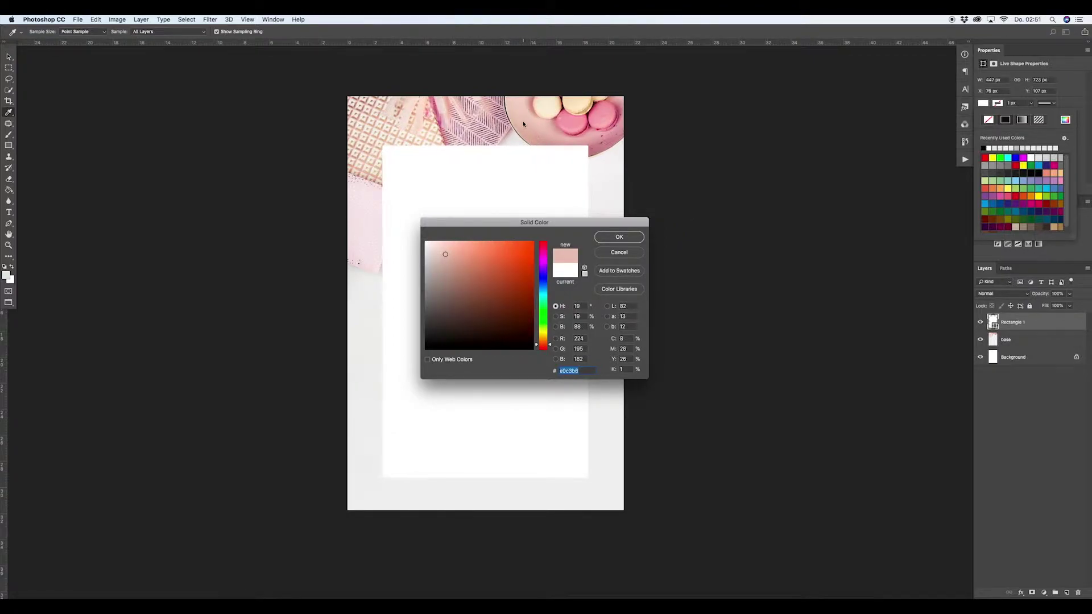
pyautogui.click(597, 138)
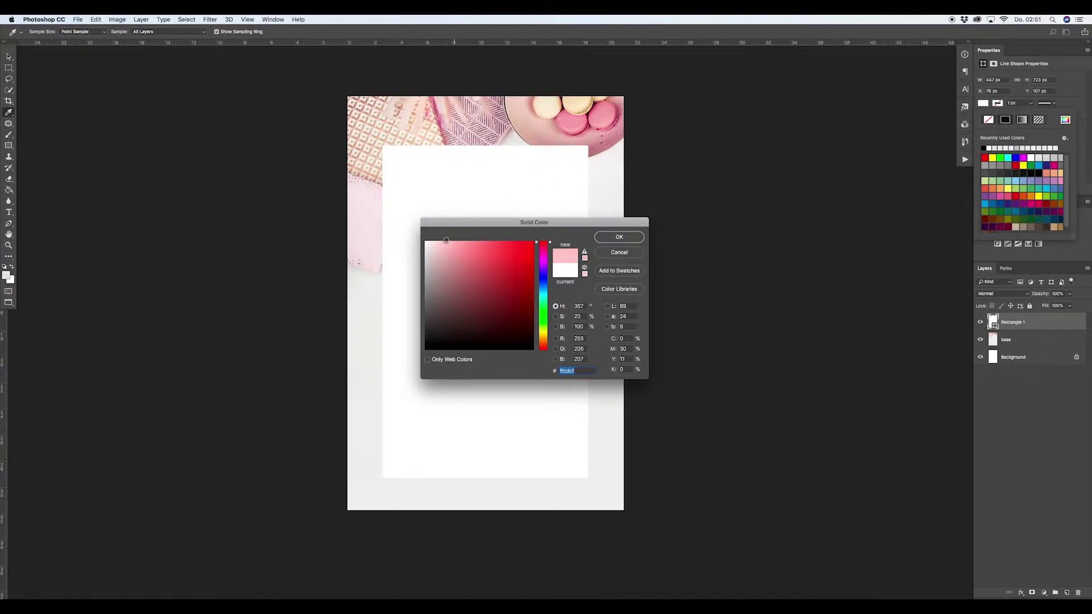
pyautogui.click(621, 237)
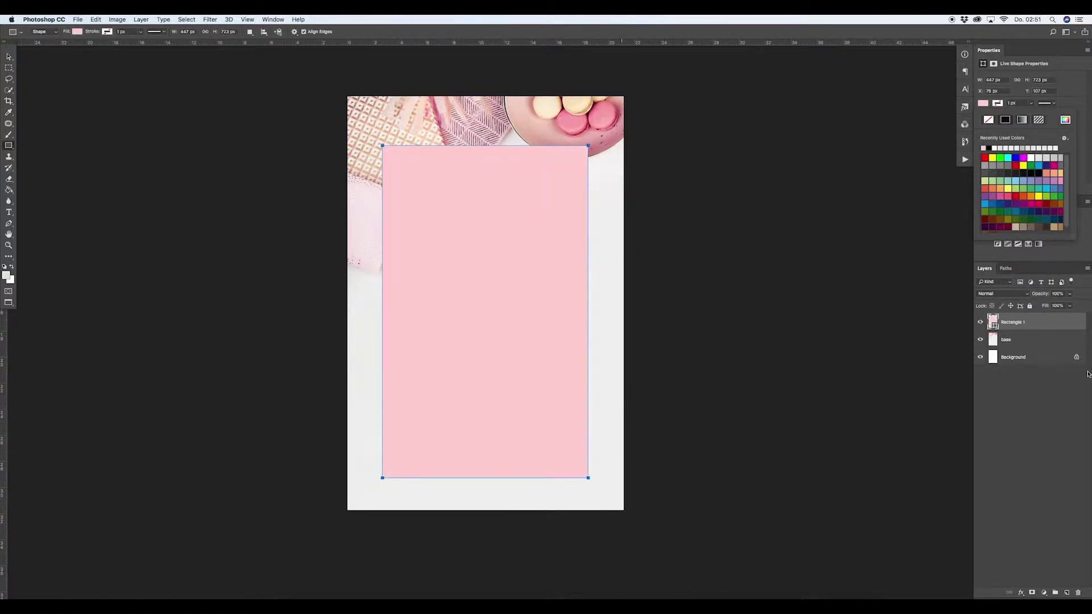
pyautogui.click(1064, 389)
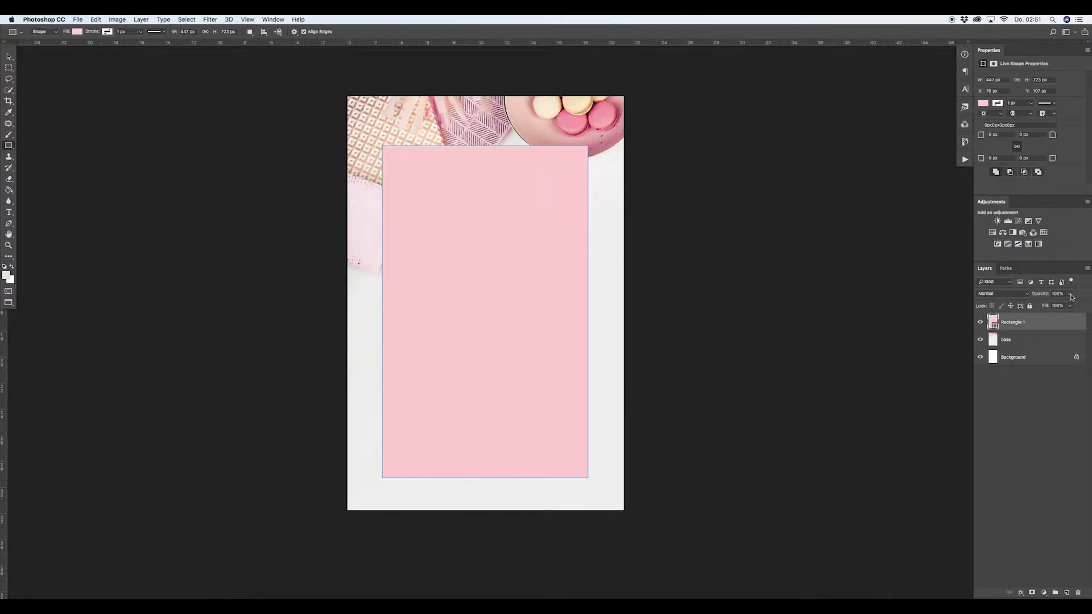
# Lower the rectangle's opacity to about half and duplicate the rectangle layer
pyautogui.click(1070, 294)
pyautogui.click(1051, 305)
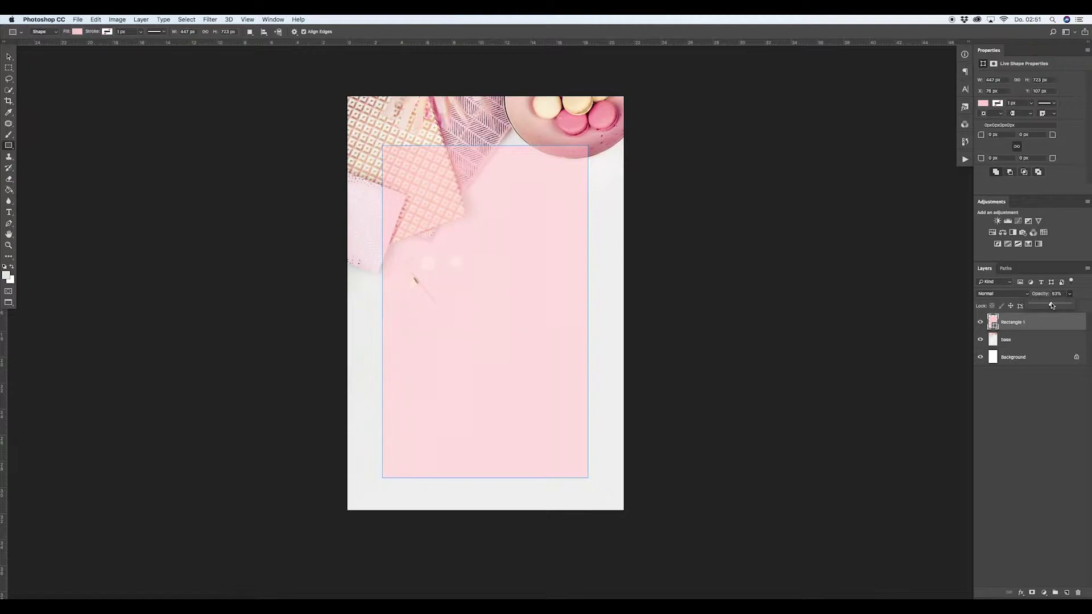
pyautogui.moveTo(1051, 305); pyautogui.dragTo(1049, 306)
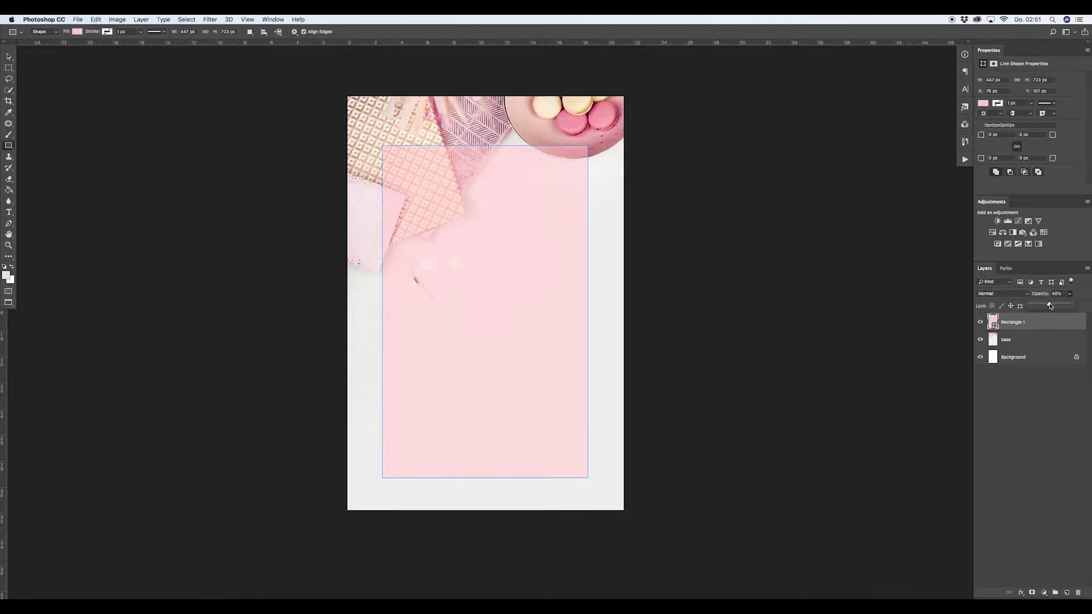
pyautogui.click(1040, 416)
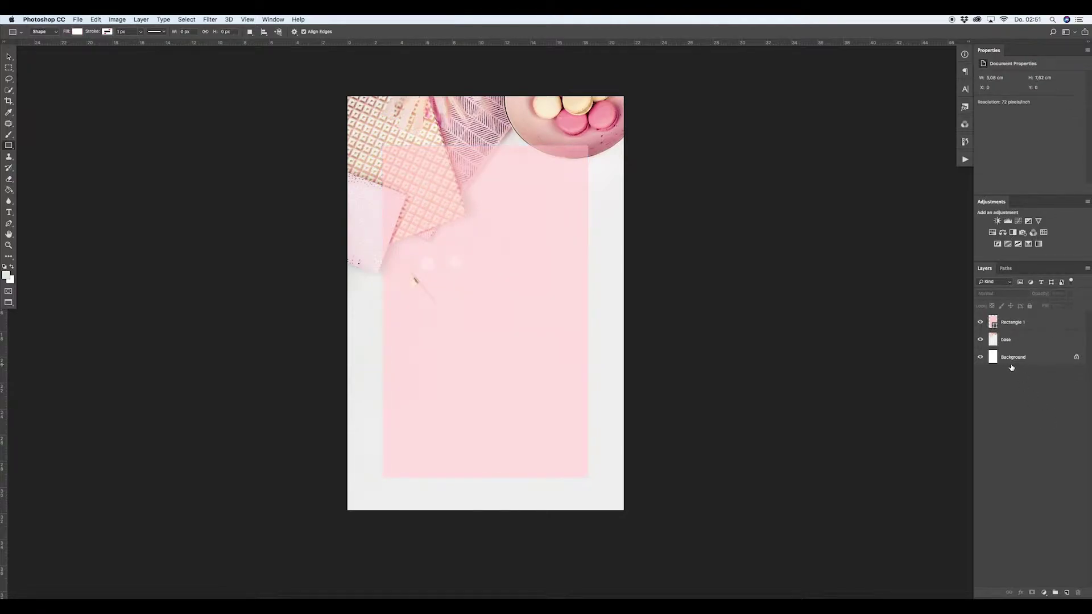
pyautogui.click(1027, 323)
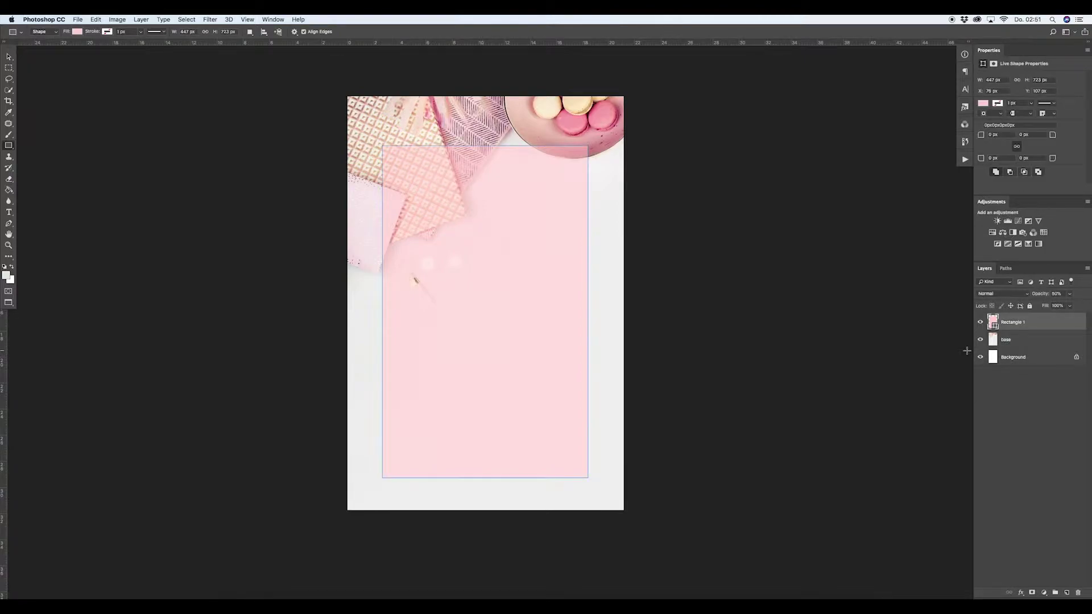
pyautogui.moveTo(1035, 328); pyautogui.dragTo(1068, 594)
# Remove the copy's fill and give it a pale pink outline sampled from the canvas
pyautogui.click(989, 105)
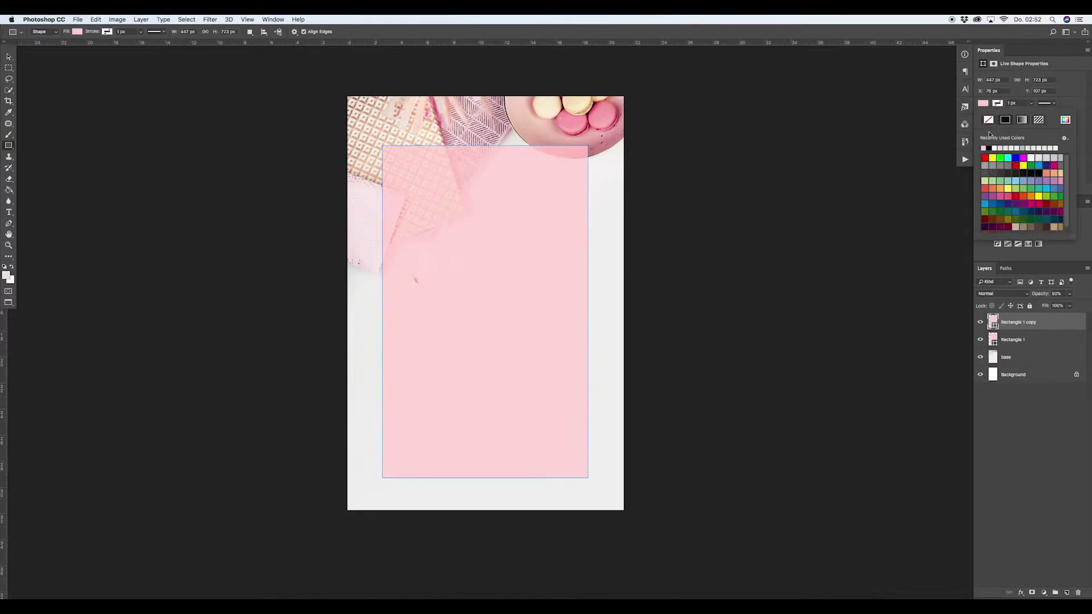
pyautogui.click(989, 119)
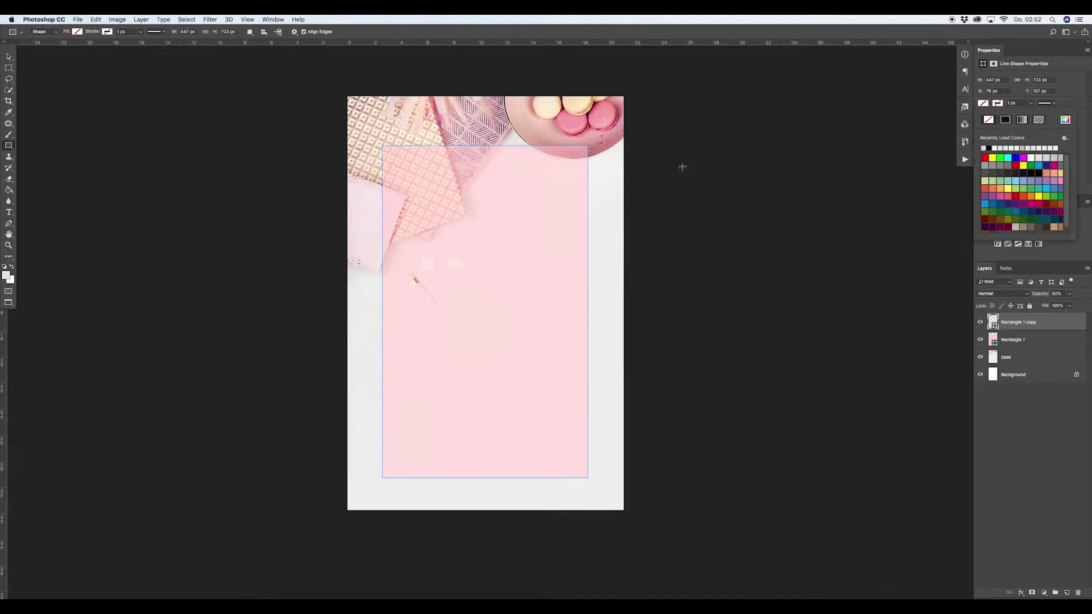
pyautogui.click(1065, 120)
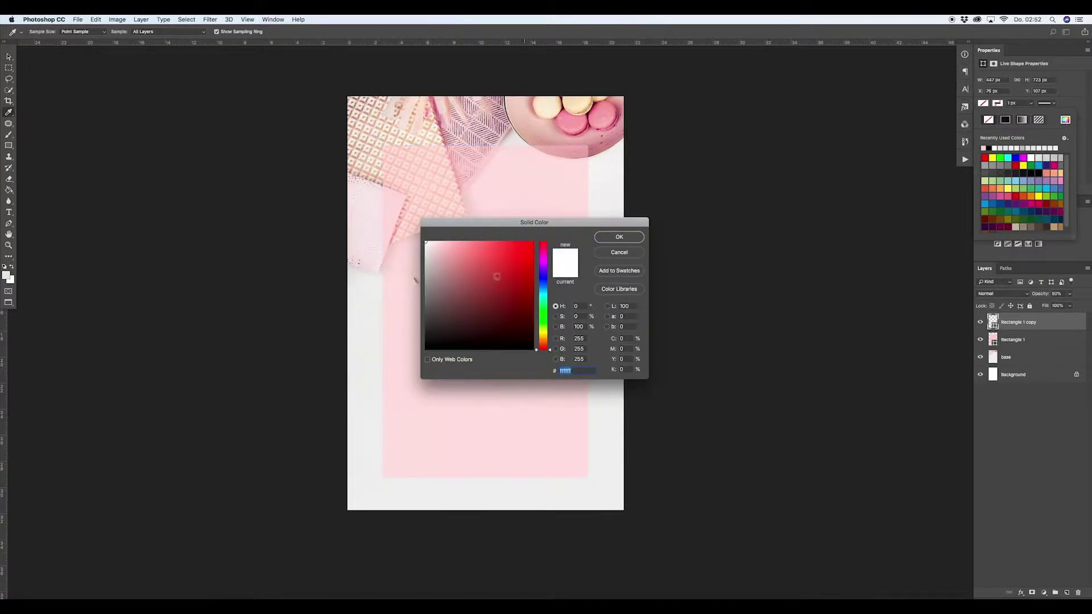
pyautogui.click(523, 112)
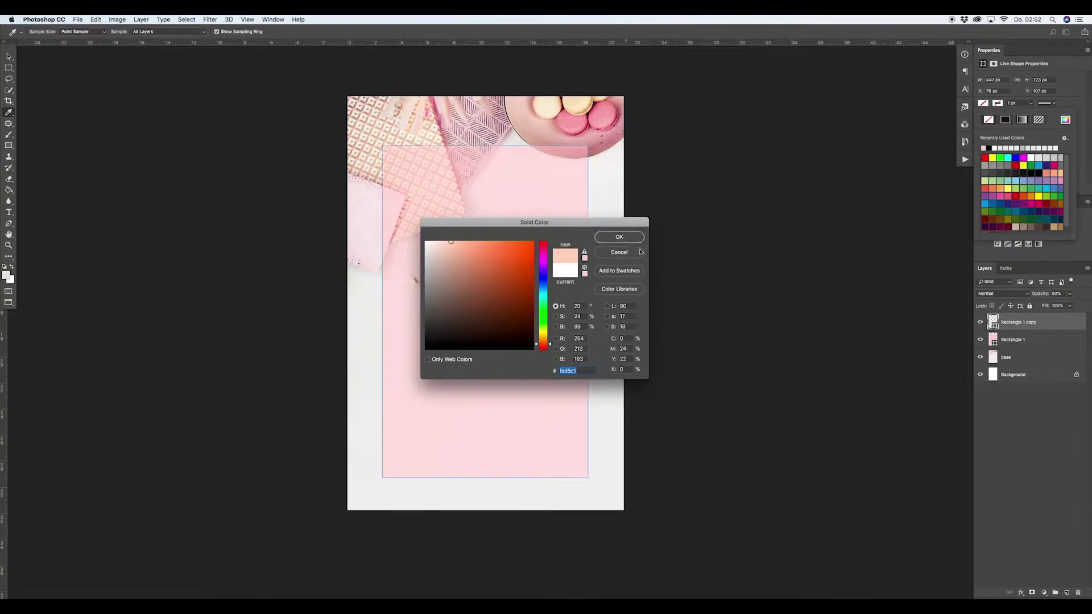
pyautogui.click(623, 237)
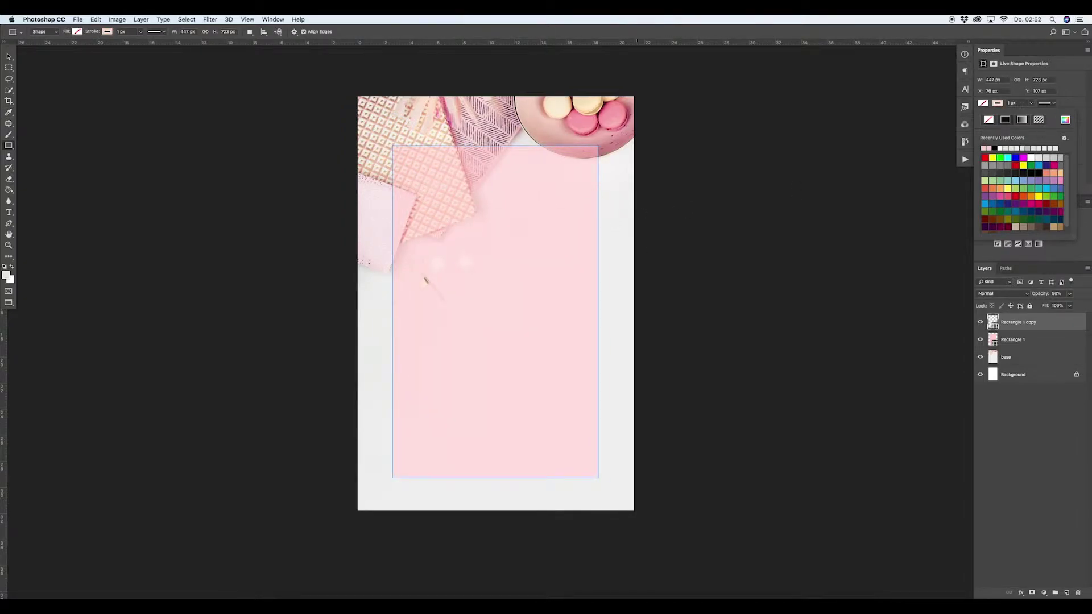
# Set the outline width to 5 px and make the stroke dashed
pyautogui.click(1031, 104)
pyautogui.moveTo(1030, 113); pyautogui.dragTo(1024, 114)
pyautogui.write('5')
pyautogui.press('Return')
pyautogui.click(1051, 104)
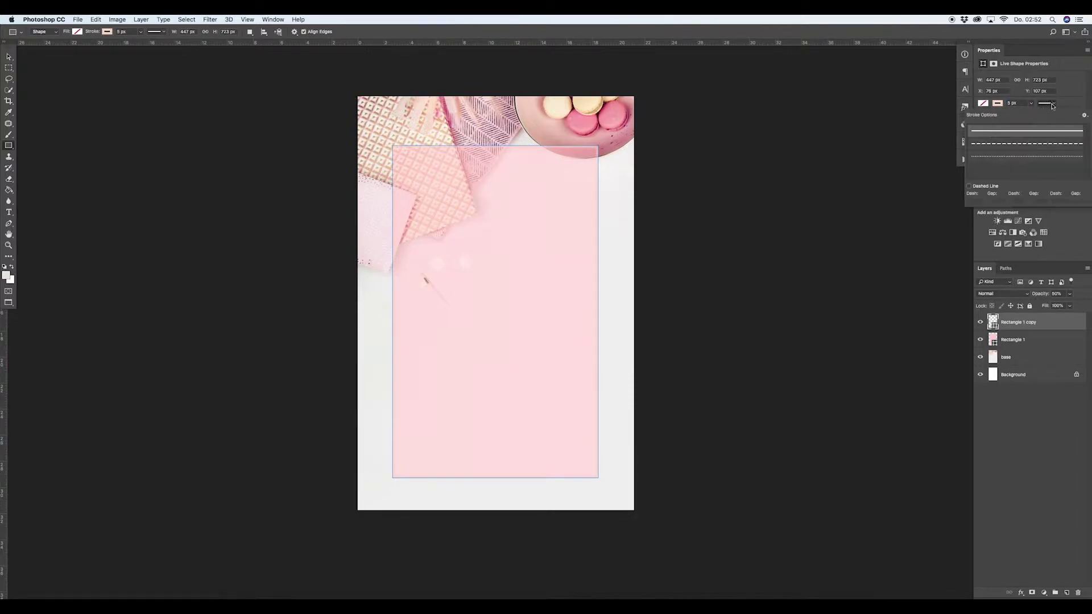
pyautogui.click(1029, 143)
pyautogui.click(1072, 99)
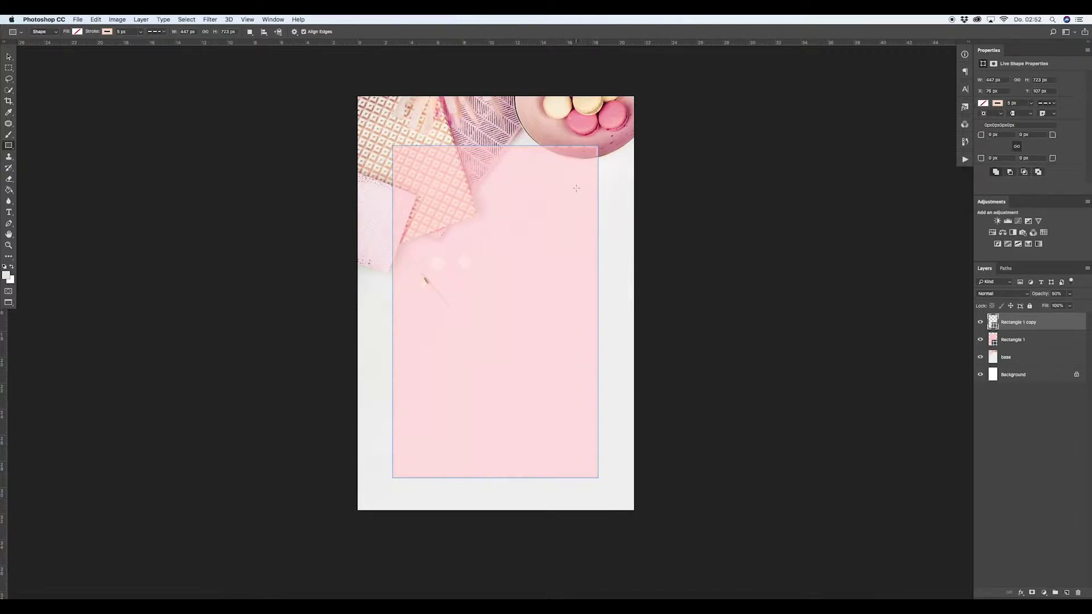
pyautogui.press('v')
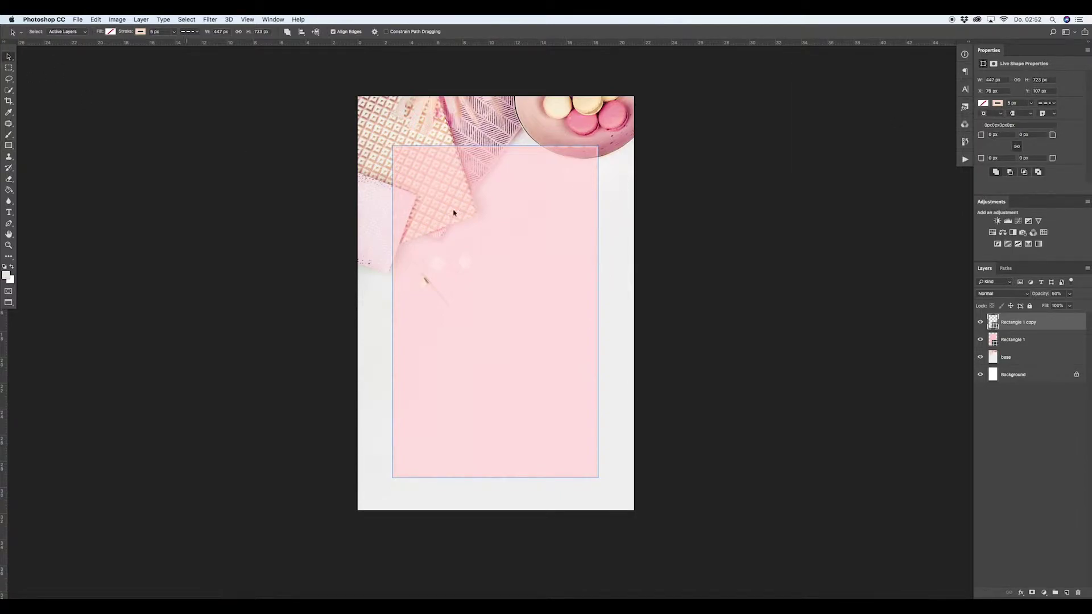
pyautogui.click(1022, 424)
# Enlarge the dashed frame slightly, centre it, and nudge it down on the canvas
pyautogui.click(1017, 323)
pyautogui.press('super+t')
pyautogui.moveTo(390, 143); pyautogui.dragTo(387, 137)
pyautogui.moveTo(477, 171); pyautogui.dragTo(484, 180)
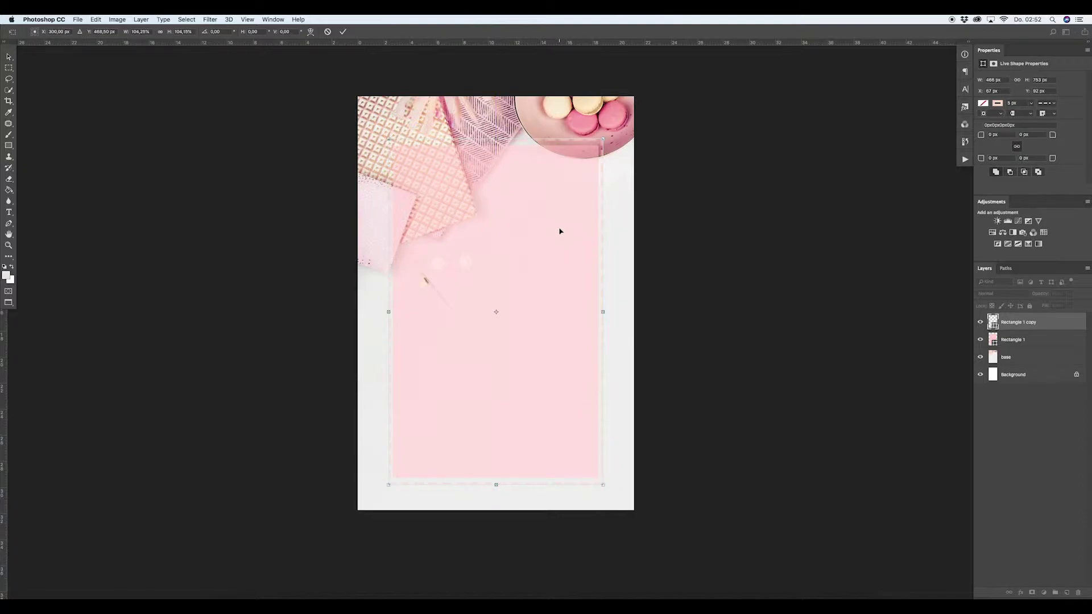
pyautogui.press('Down')
pyautogui.press('Down')
pyautogui.moveTo(495, 486); pyautogui.dragTo(495, 482)
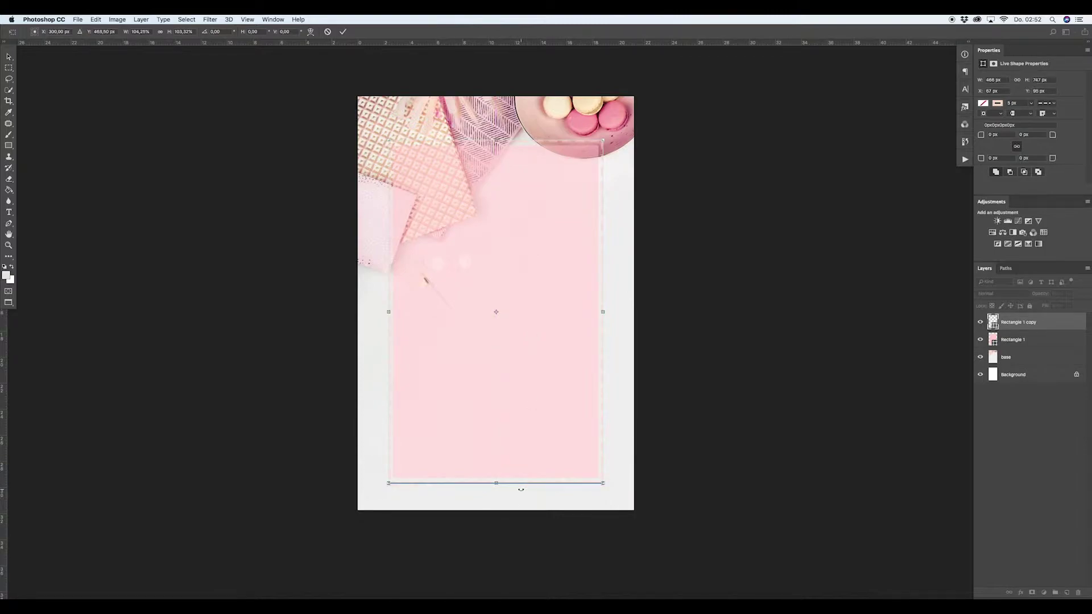
pyautogui.press('Return')
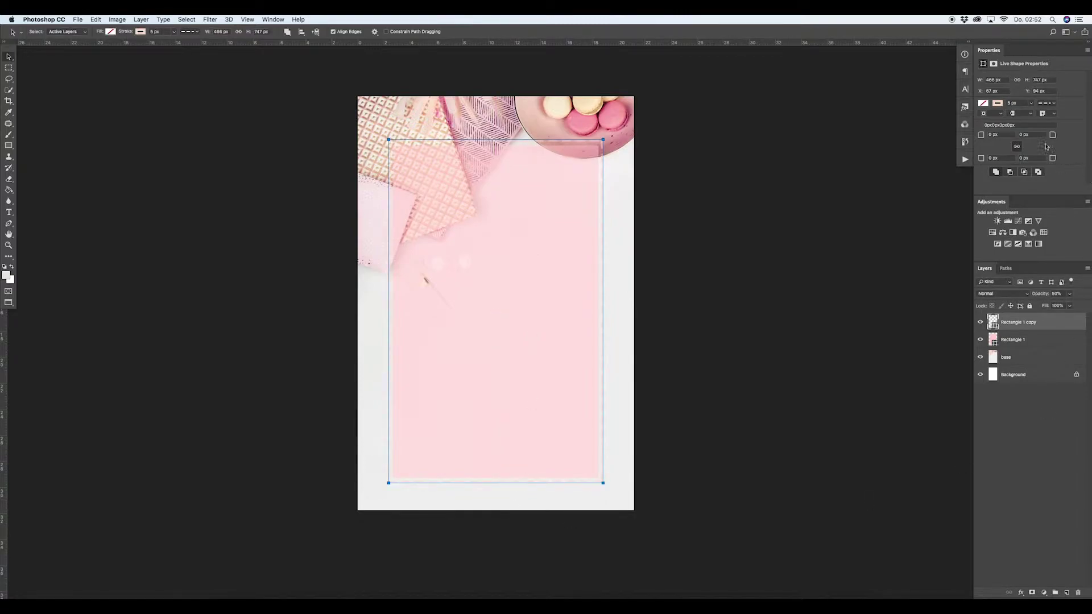
# Align the dashed outline outside the shape edge and change its next stroke setting
pyautogui.click(1051, 105)
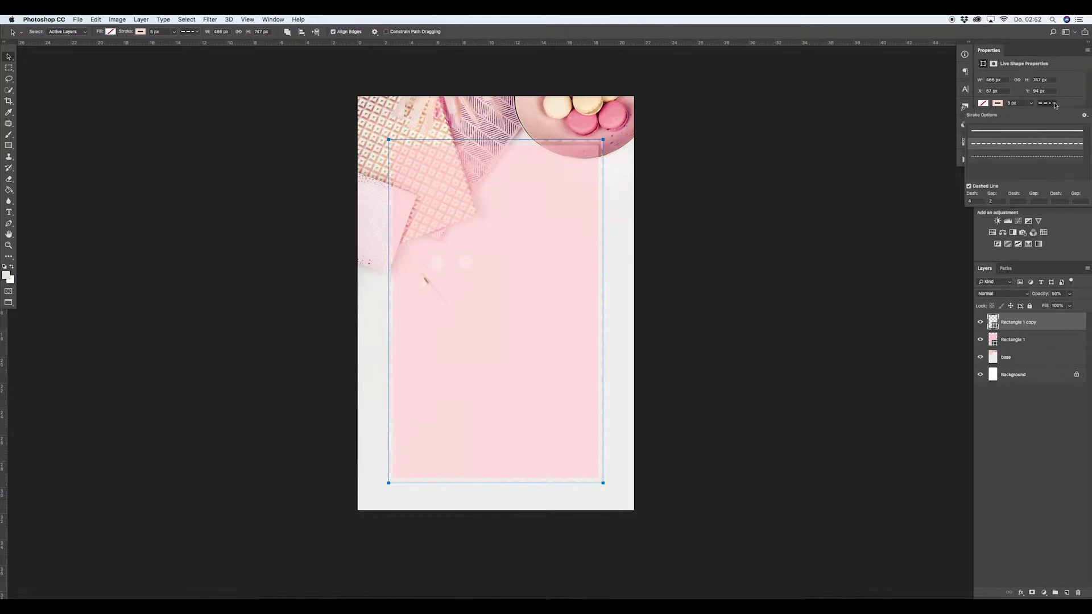
pyautogui.click(1052, 105)
pyautogui.click(1051, 114)
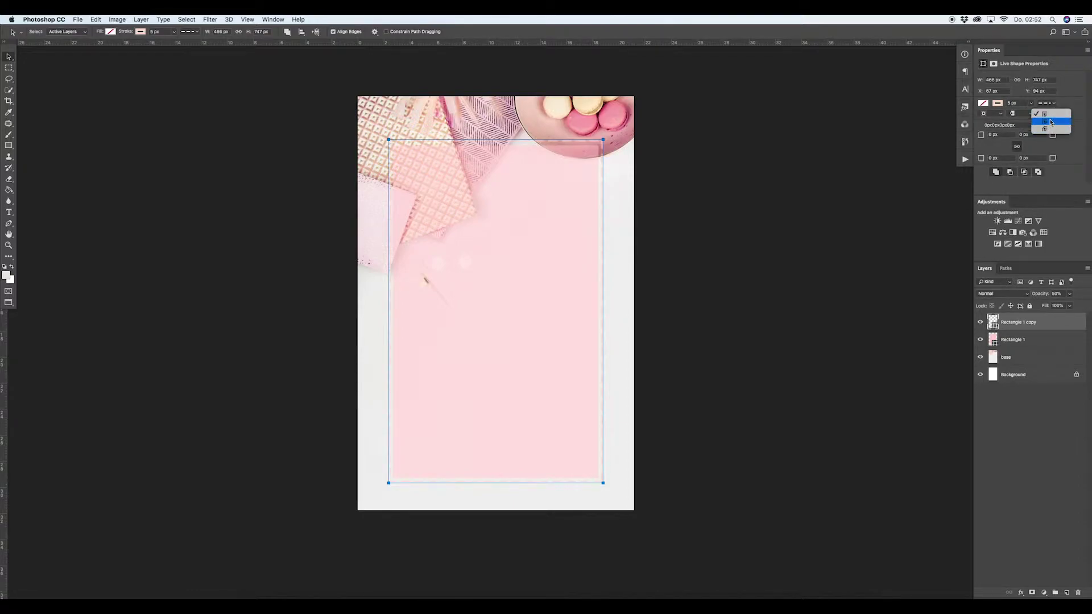
pyautogui.click(1051, 128)
pyautogui.click(1020, 113)
pyautogui.click(1022, 128)
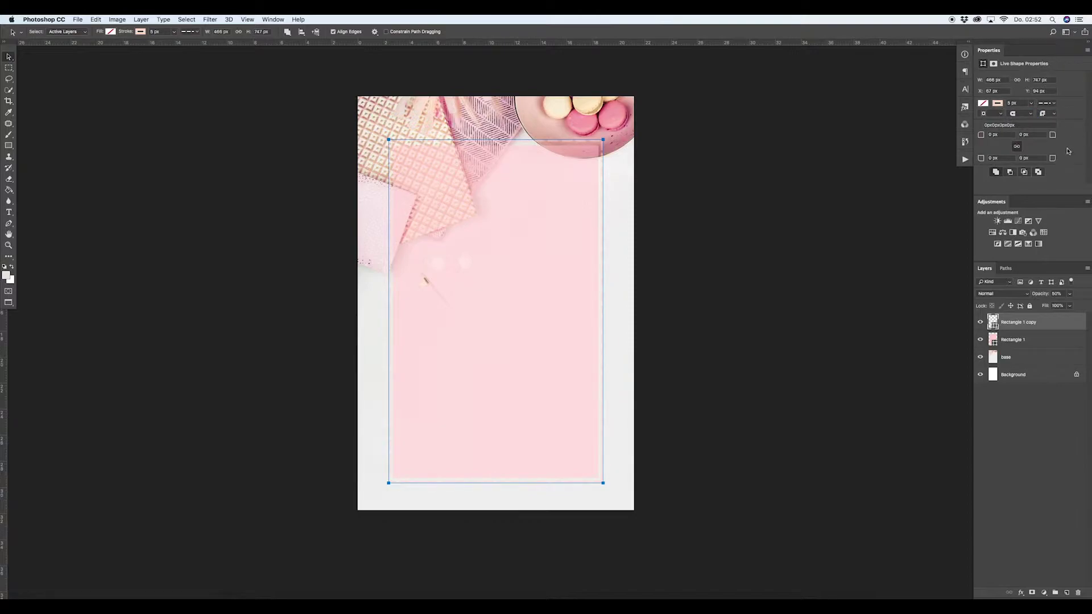
# Widen the Rectangle 1 copy frame on both sides and stretch it slightly upward
pyautogui.click(1028, 463)
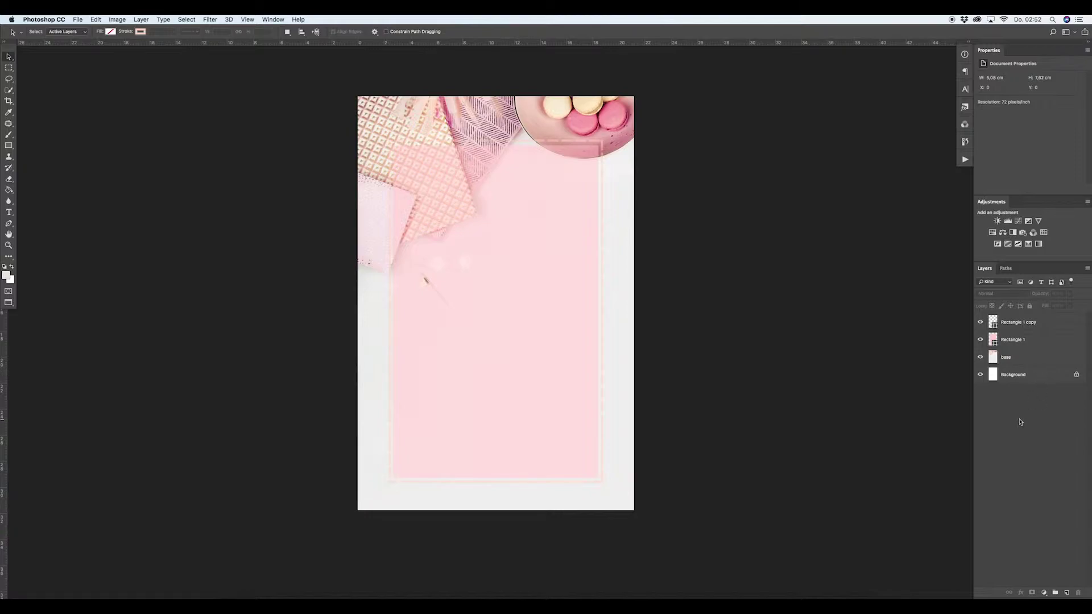
pyautogui.click(1017, 342)
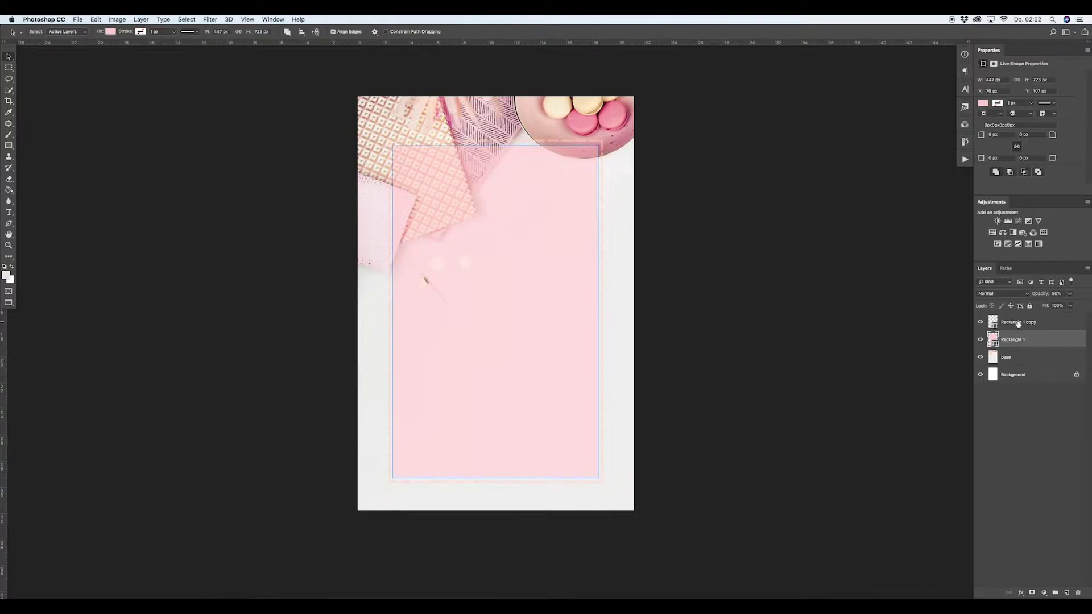
pyautogui.click(1017, 322)
pyautogui.press('super+t')
pyautogui.moveTo(387, 311); pyautogui.dragTo(386, 312)
pyautogui.moveTo(604, 311); pyautogui.dragTo(605, 312)
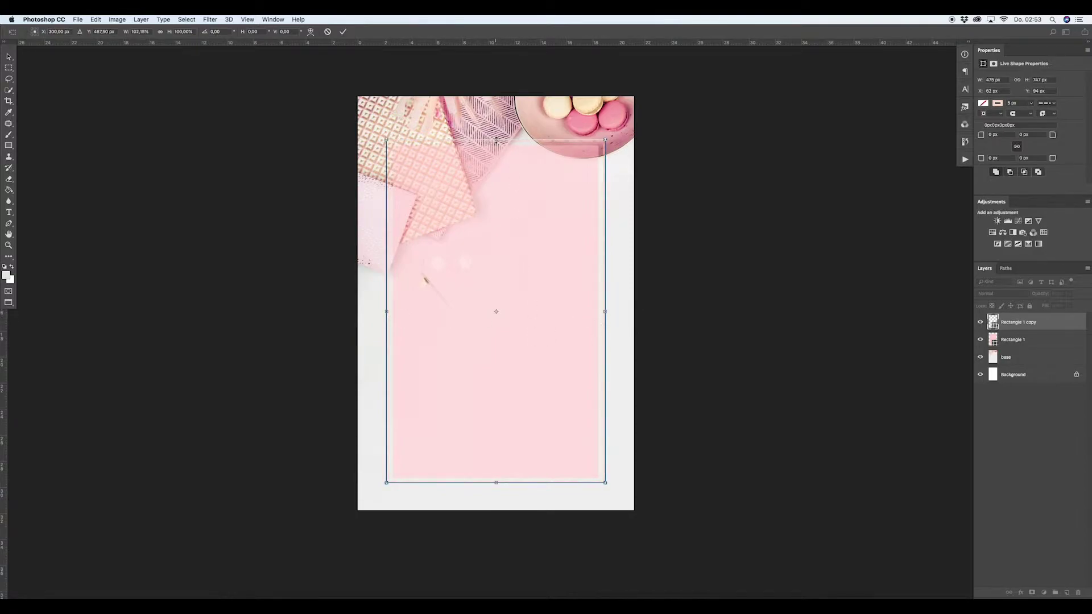
pyautogui.moveTo(496, 139); pyautogui.dragTo(496, 138)
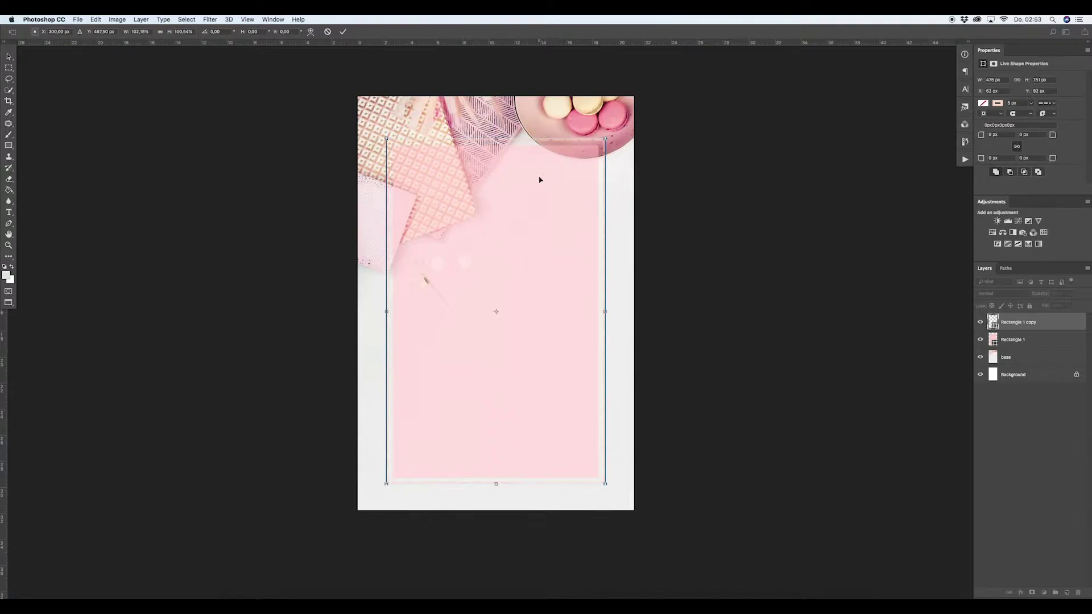
pyautogui.press('Return')
pyautogui.click(1047, 432)
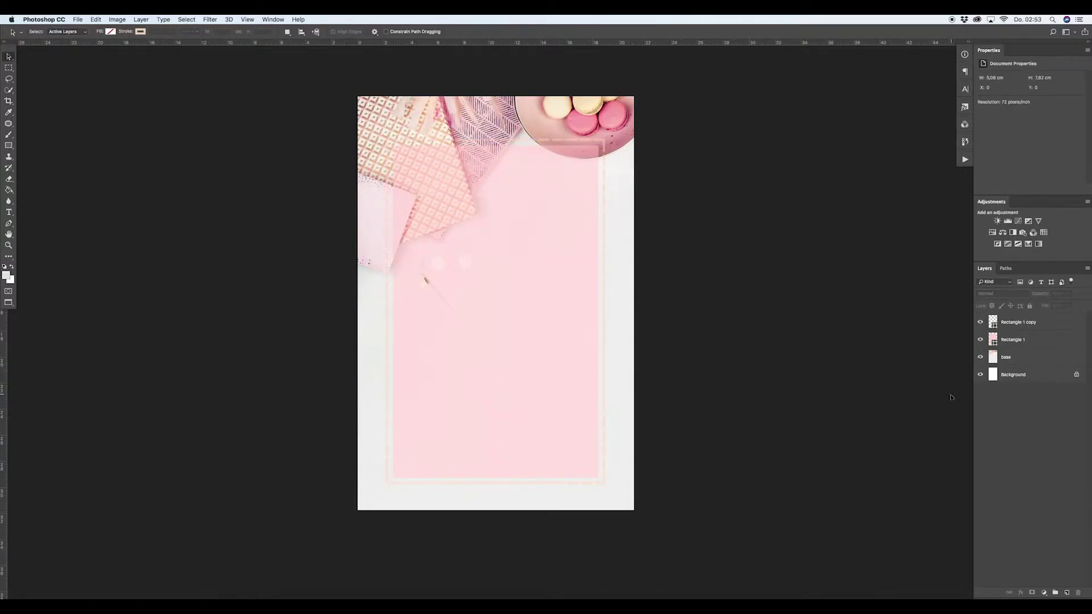
# Type the five-line title HOW TO CREATE BEAUTIFUL PINTEREST PINS on the pink panel
pyautogui.press('t')
pyautogui.click(455, 235)
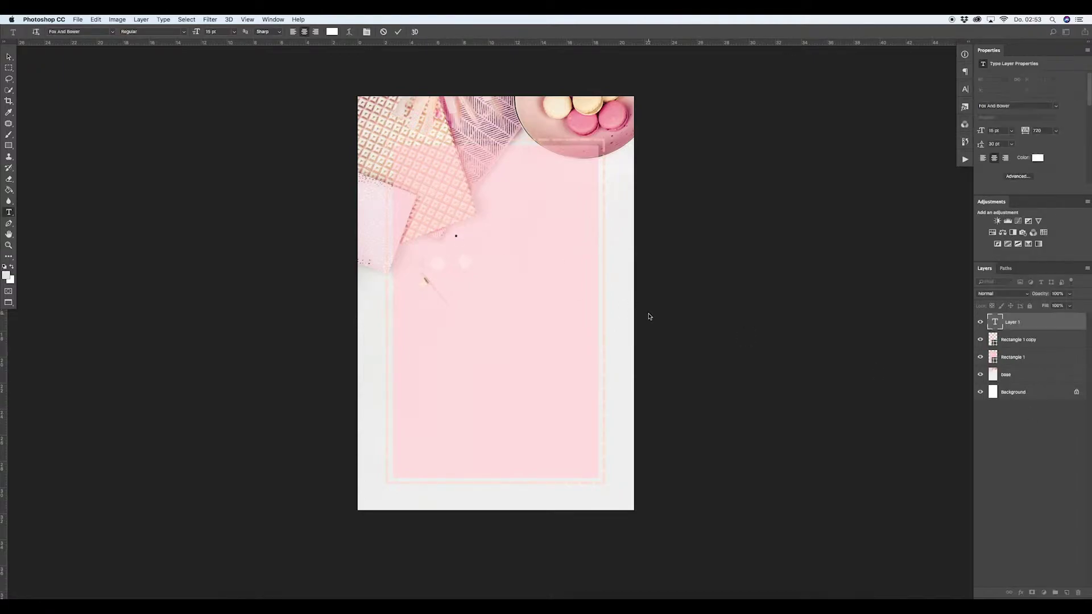
pyautogui.write('New')
pyautogui.write('TO CREATE')
pyautogui.write('PIN')
pyautogui.write('BEAUTIFUL')
pyautogui.press('BackSpace')
pyautogui.press('Return')
pyautogui.write('PINTERE')
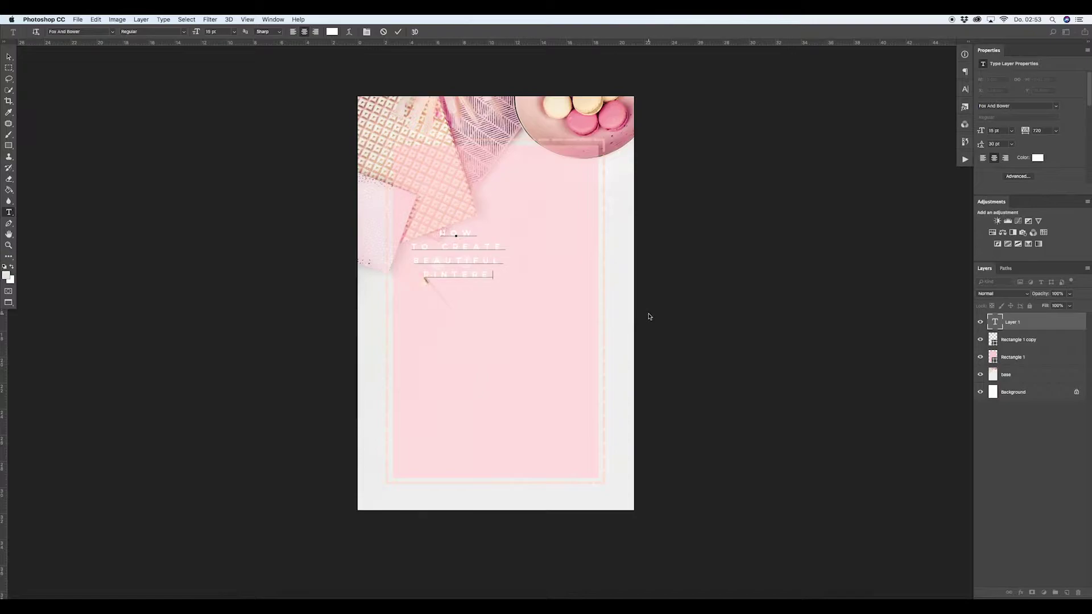
pyautogui.write('ST PINS')
pyautogui.press('Left')
pyautogui.press('Left')
pyautogui.press('Left')
pyautogui.press('Left')
pyautogui.press('Return')
pyautogui.click(9, 57)
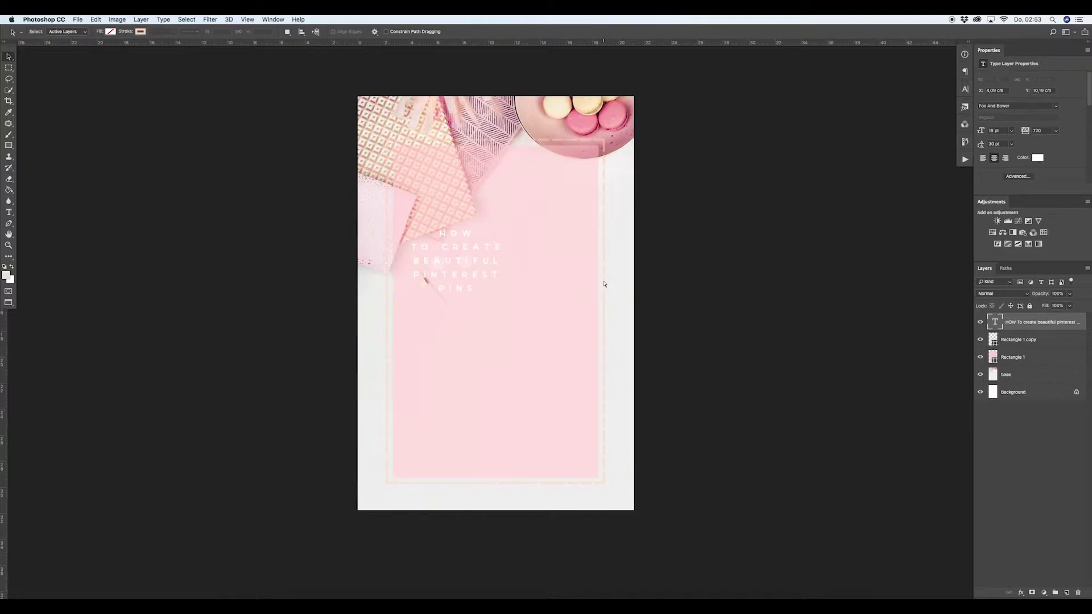
# Enlarge the title and move it into place on the panel
pyautogui.press('super+t')
pyautogui.moveTo(505, 230); pyautogui.dragTo(585, 165)
pyautogui.moveTo(558, 207); pyautogui.dragTo(557, 278)
pyautogui.press('Return')
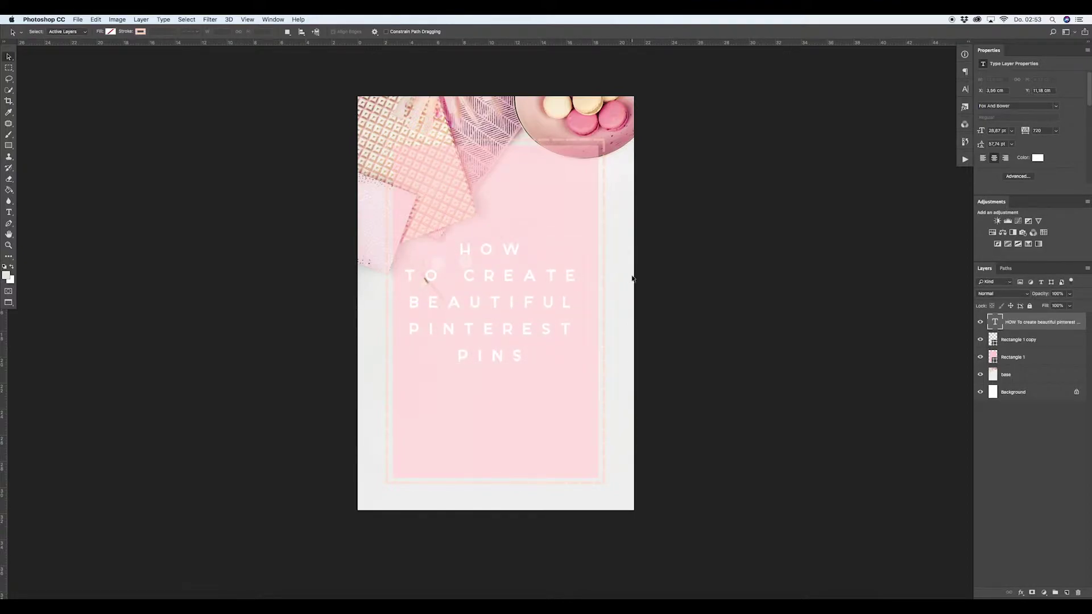
# Unlock the Background into Layer 0 and add a vertical guide at the canvas centre
pyautogui.press('super')
pyautogui.press('super+t')
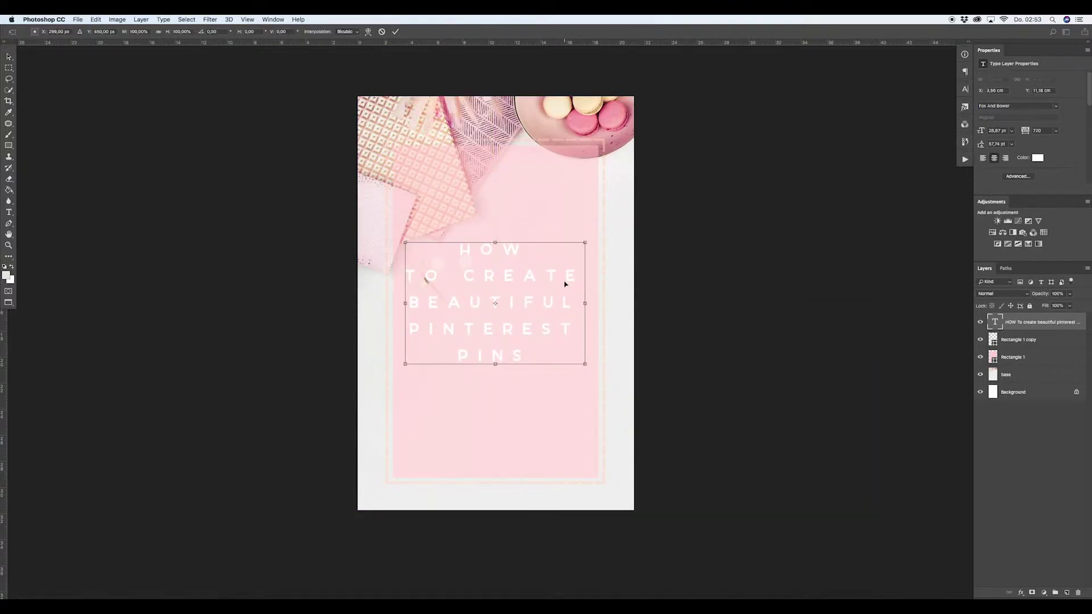
pyautogui.press('Escape')
pyautogui.click(1021, 374)
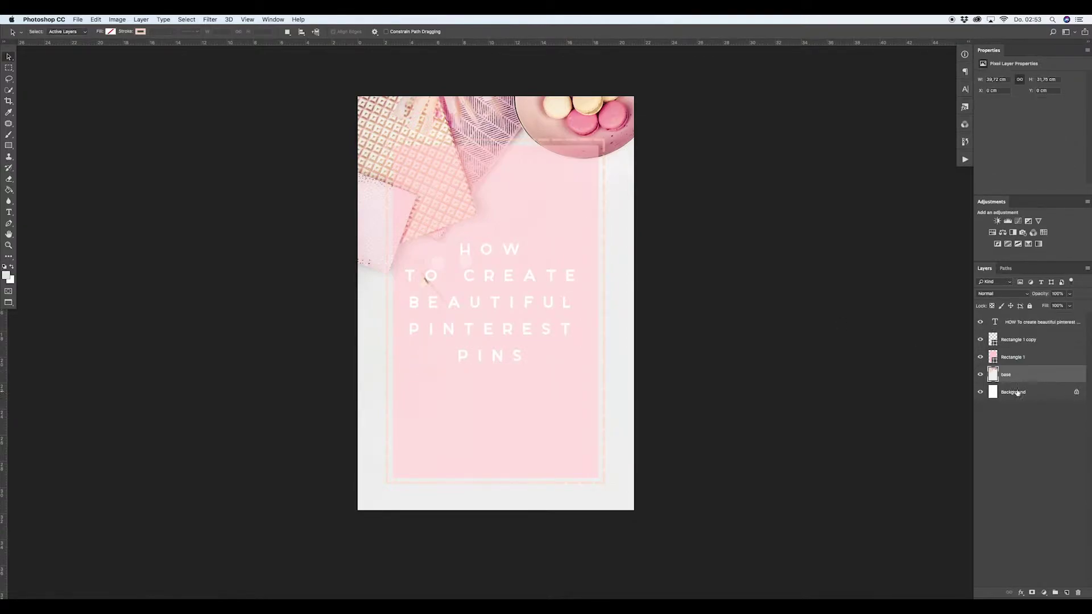
pyautogui.press('super+t')
pyautogui.press('Escape')
pyautogui.click(1076, 392)
pyautogui.click(1025, 393)
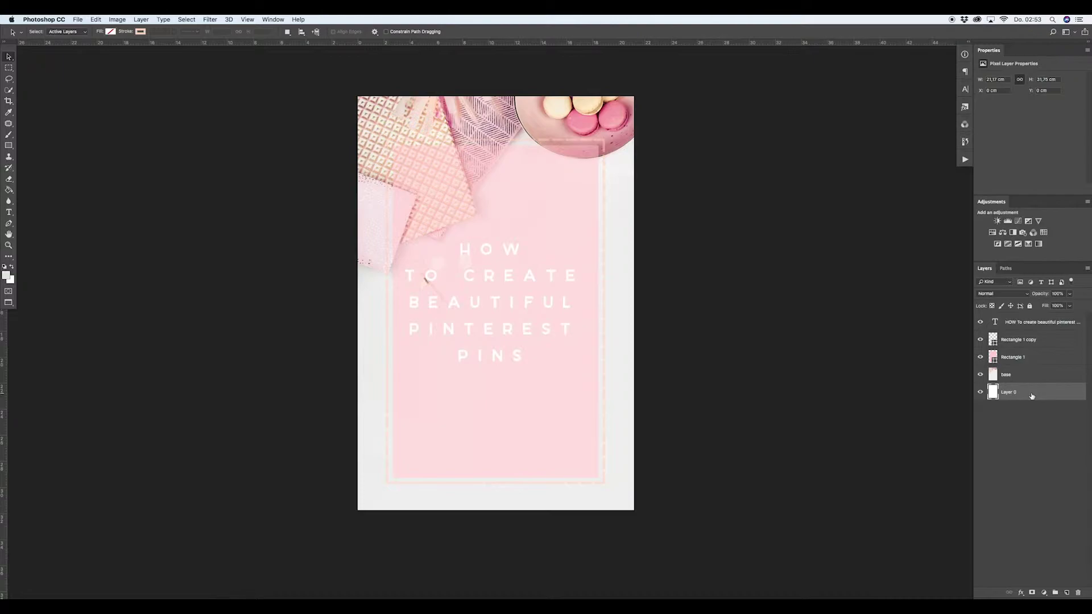
pyautogui.press('super+t')
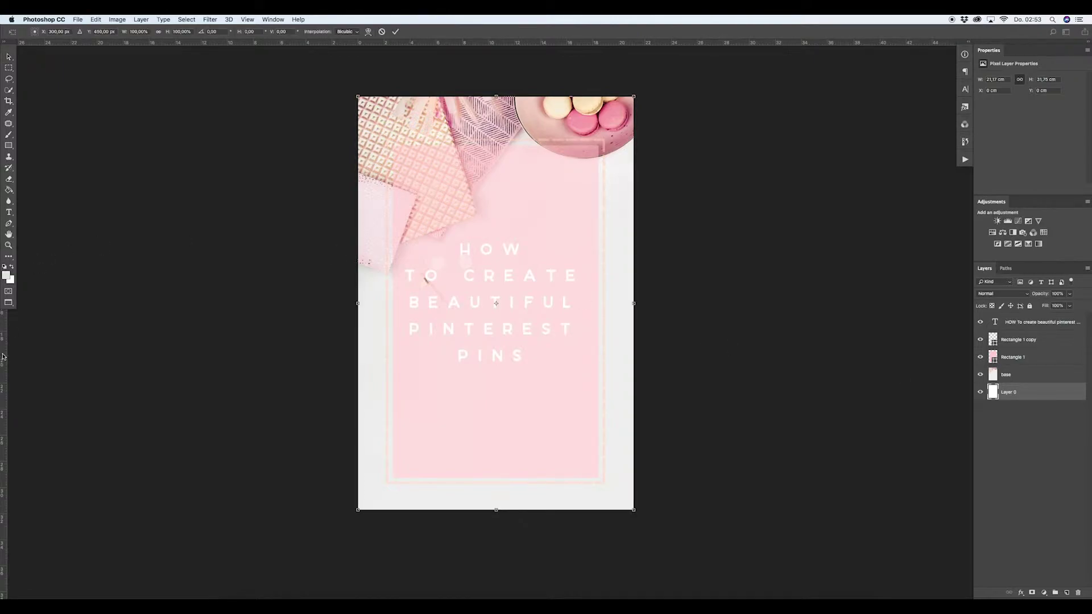
pyautogui.moveTo(3, 358); pyautogui.dragTo(496, 309)
pyautogui.hscroll(3, 495, 310)
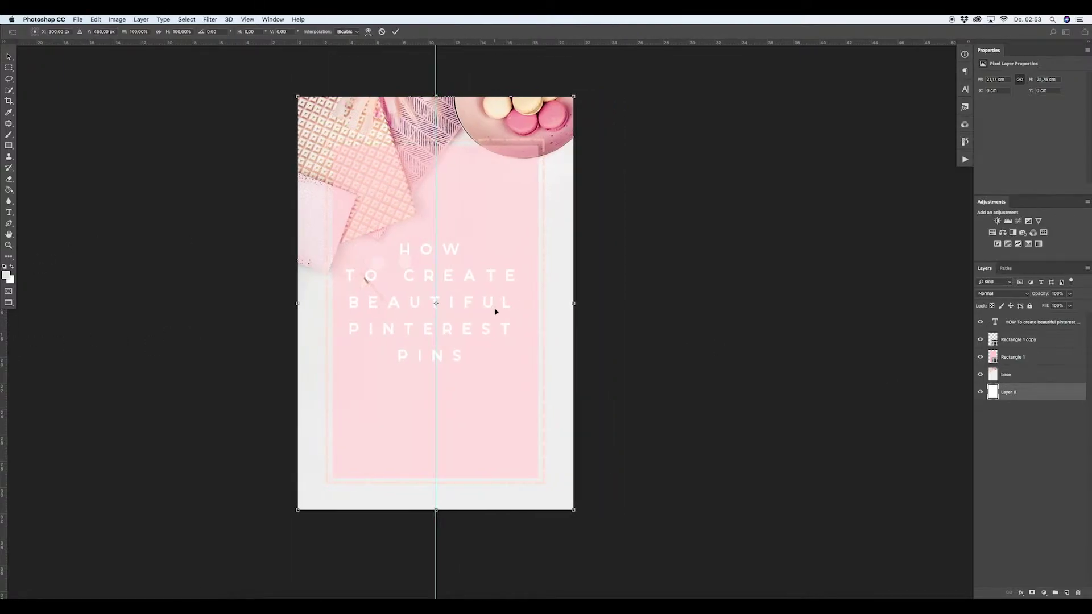
pyautogui.press('Return')
pyautogui.hscroll(-3, 503, 318)
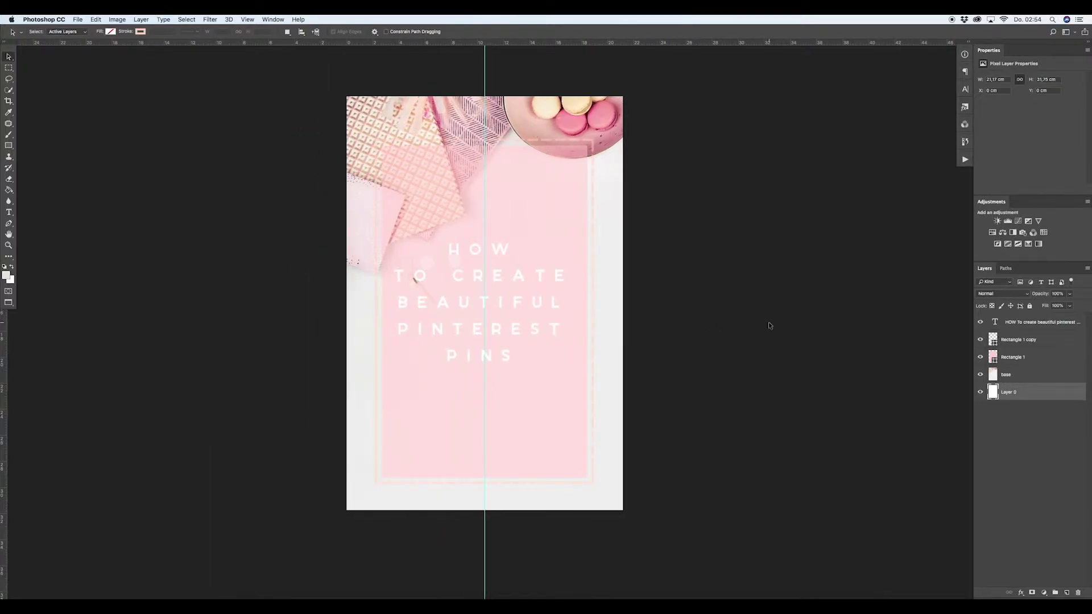
# Nudge the title right to centre it on the guide, then clear the guide
pyautogui.click(1026, 324)
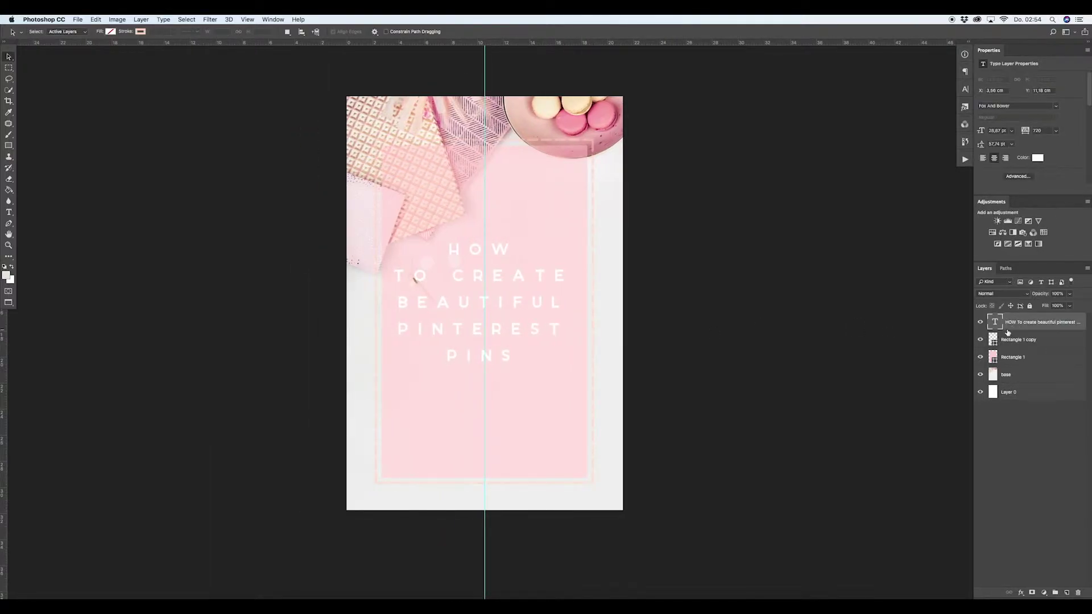
pyautogui.hotkey('ctrl', 't')
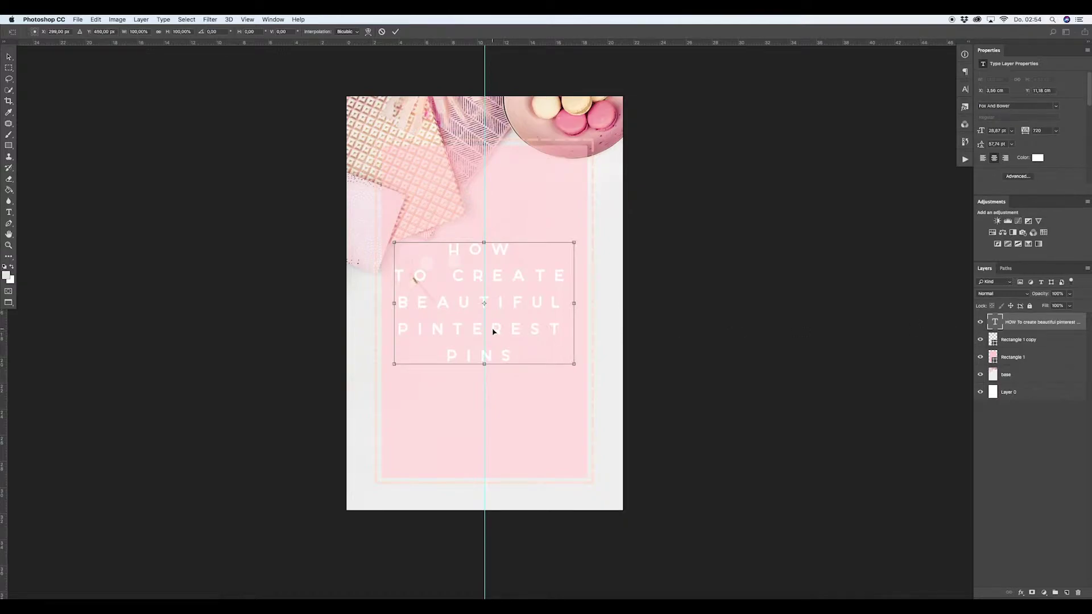
pyautogui.hscroll(-1, 493, 331)
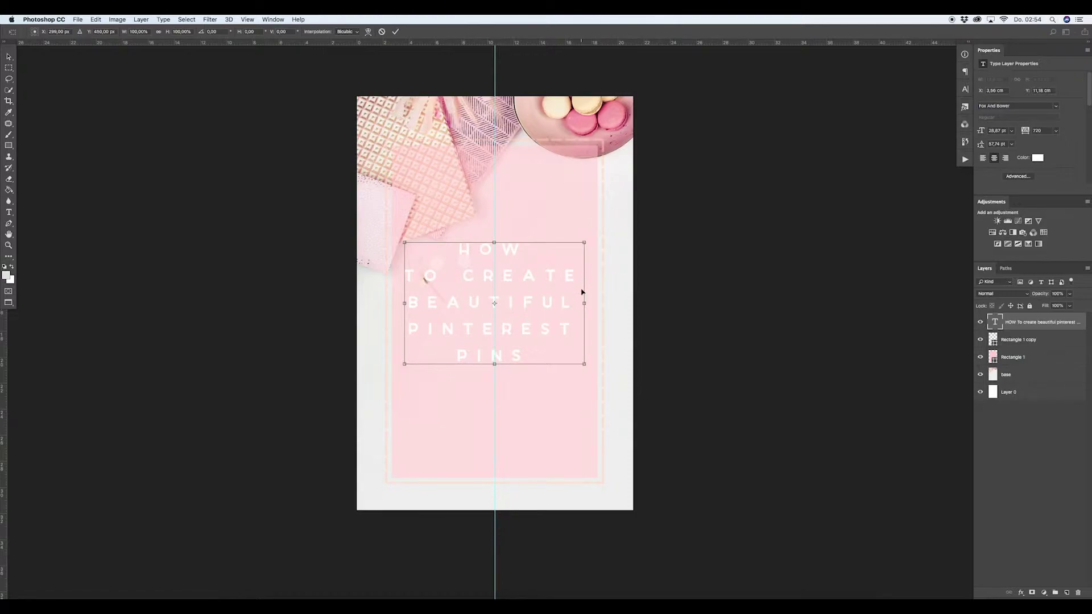
pyautogui.press('Right')
pyautogui.press('Right')
pyautogui.press('Right')
pyautogui.press('Right')
pyautogui.press('Right')
pyautogui.press('Right')
pyautogui.press('Right')
pyautogui.press('Right')
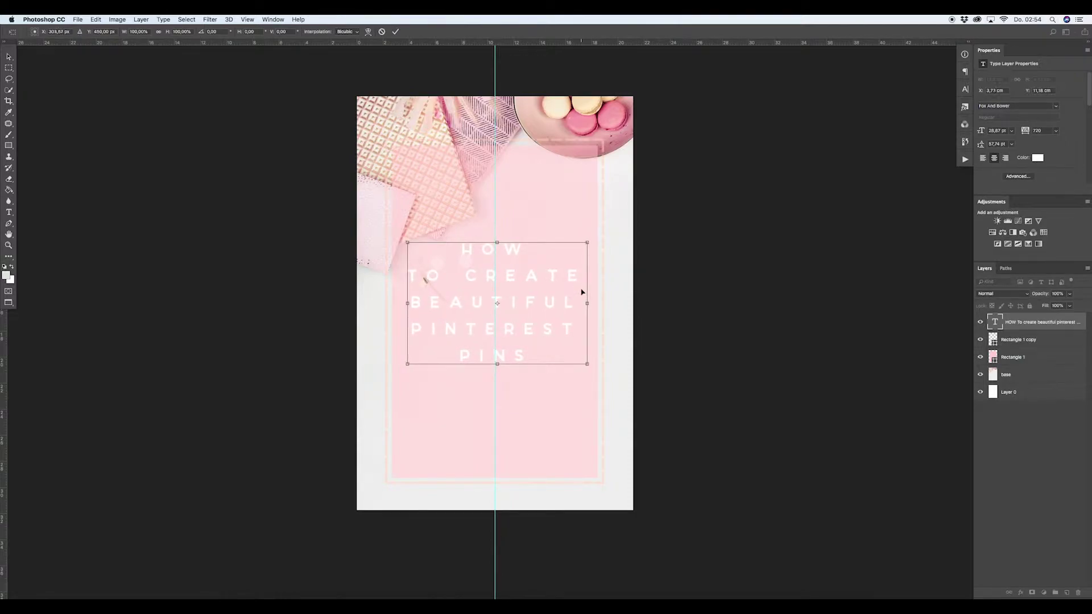
pyautogui.press('Right')
pyautogui.press('Right')
pyautogui.press('Right')
pyautogui.press('Right')
pyautogui.press('Right')
pyautogui.press('Right')
pyautogui.press('Right')
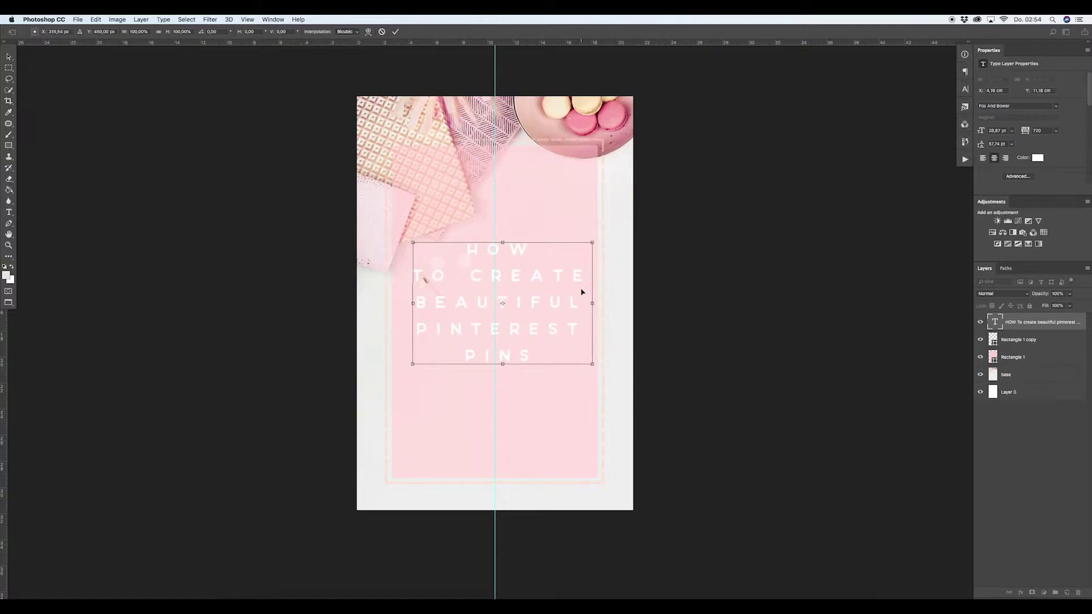
pyautogui.press('Return')
pyautogui.press('super+semicolon')
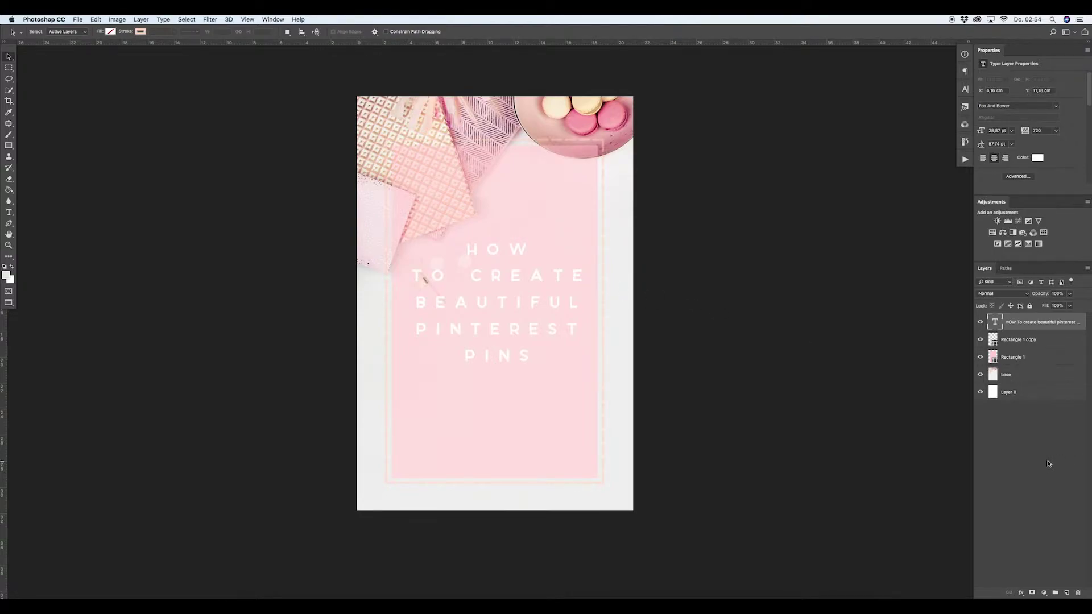
# Increase the title's letter spacing to spread it wider
pyautogui.doubleClick(995, 322)
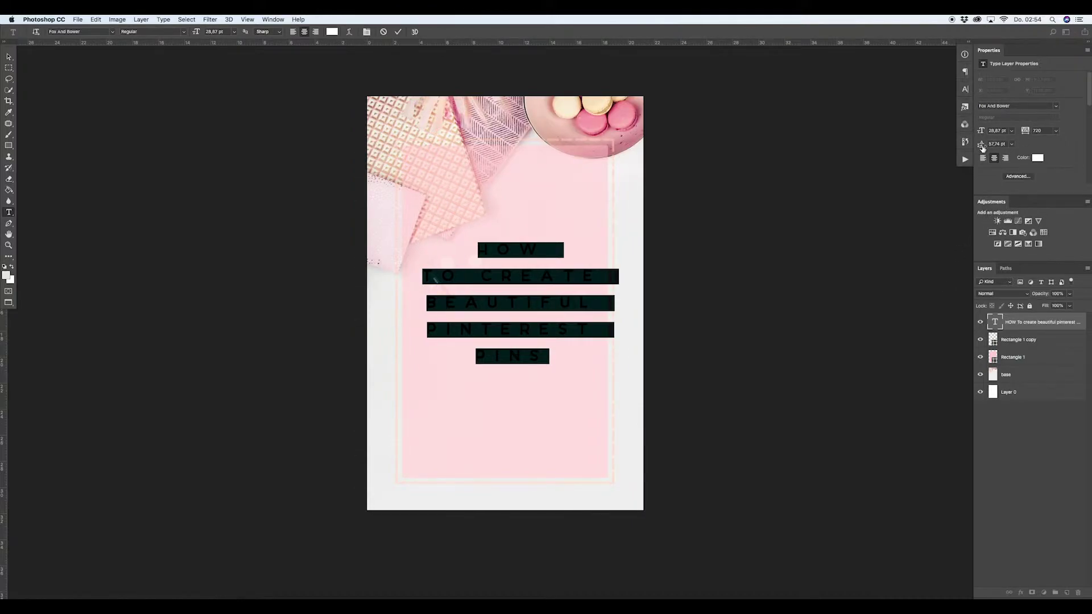
pyautogui.moveTo(981, 144); pyautogui.dragTo(995, 144)
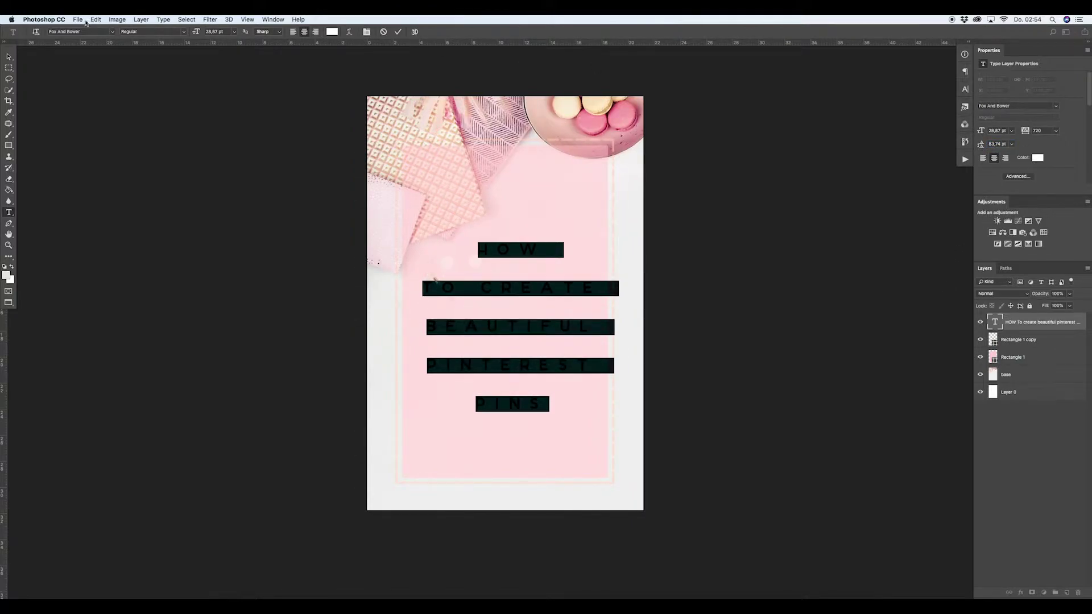
pyautogui.click(9, 57)
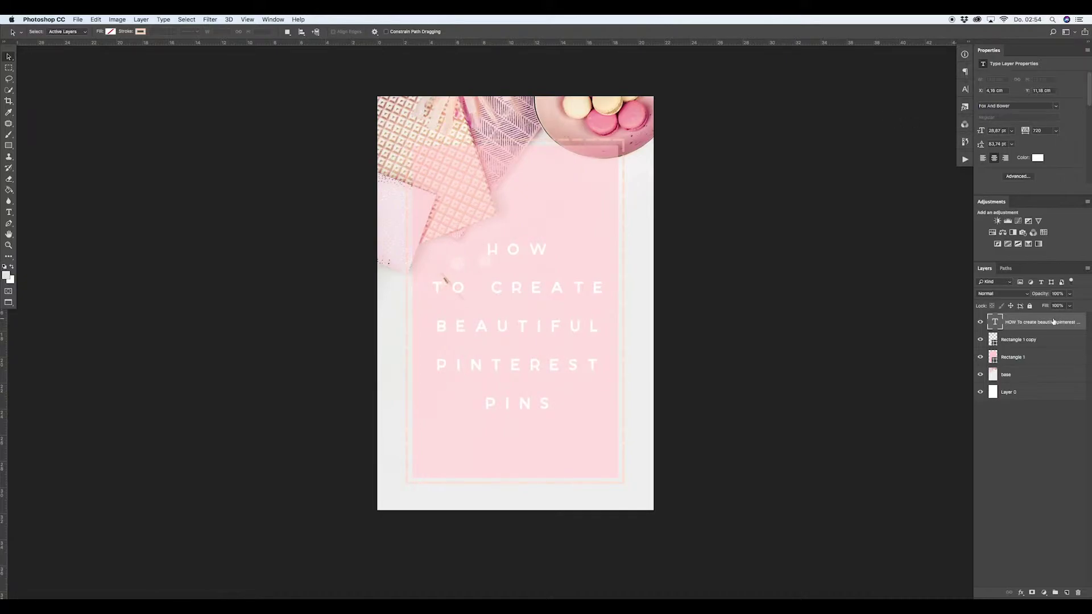
# Duplicate the title layer and colour the duplicate's text pink sampled from the macarons
pyautogui.moveTo(1052, 322); pyautogui.dragTo(1066, 592)
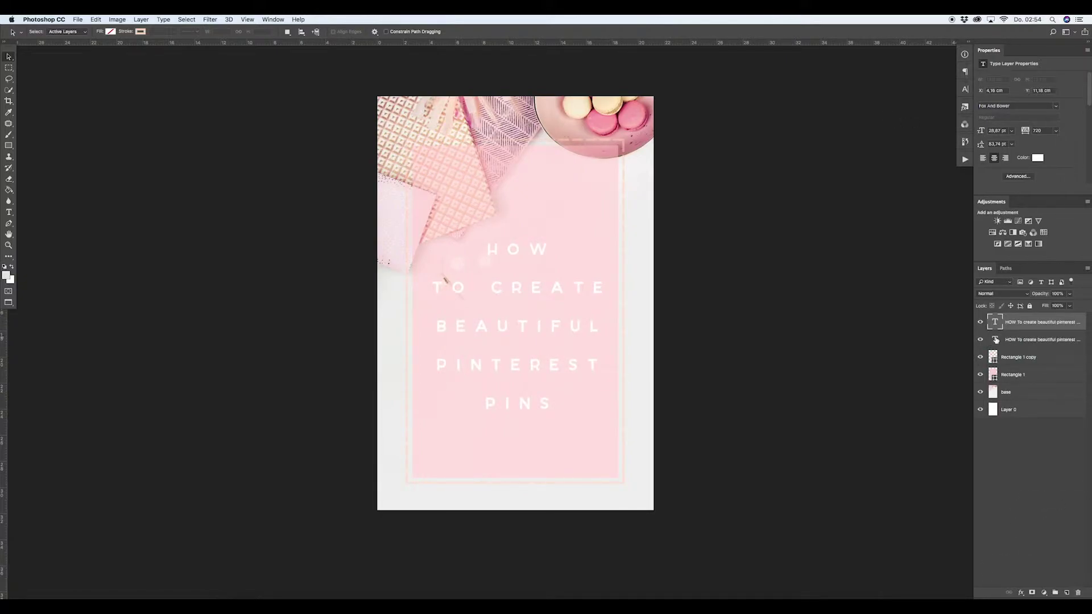
pyautogui.doubleClick(996, 339)
pyautogui.click(6, 275)
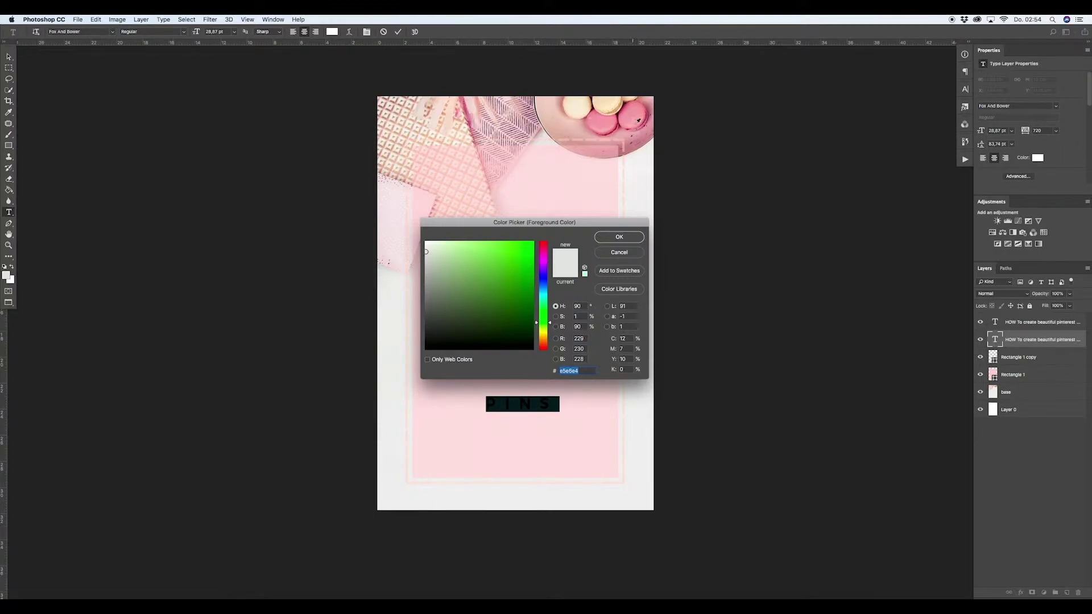
pyautogui.click(612, 123)
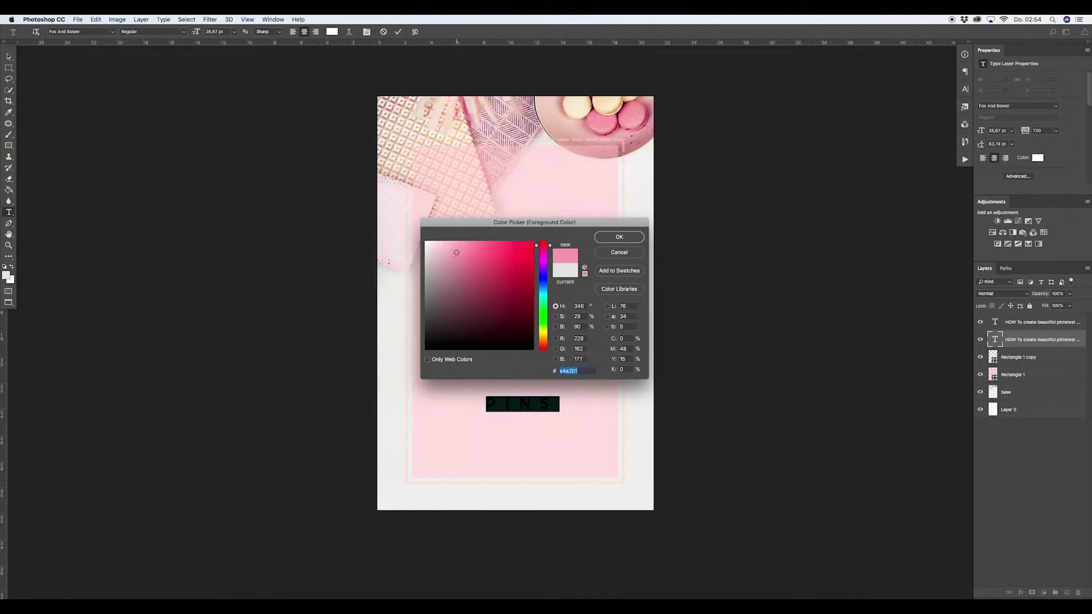
pyautogui.click(633, 235)
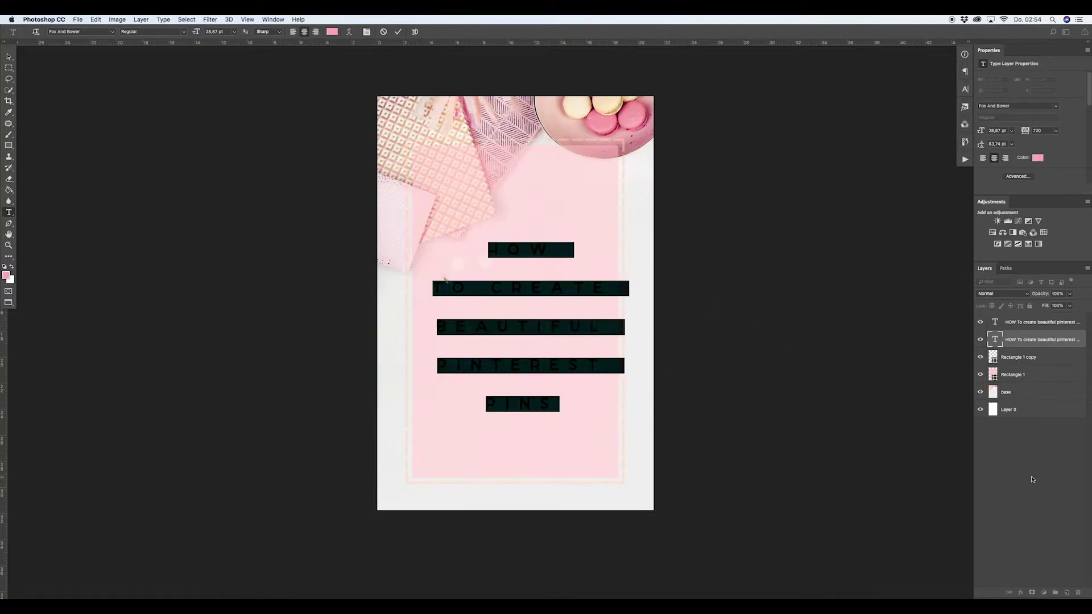
pyautogui.click(1022, 339)
pyautogui.hotkey('ctrl', 't')
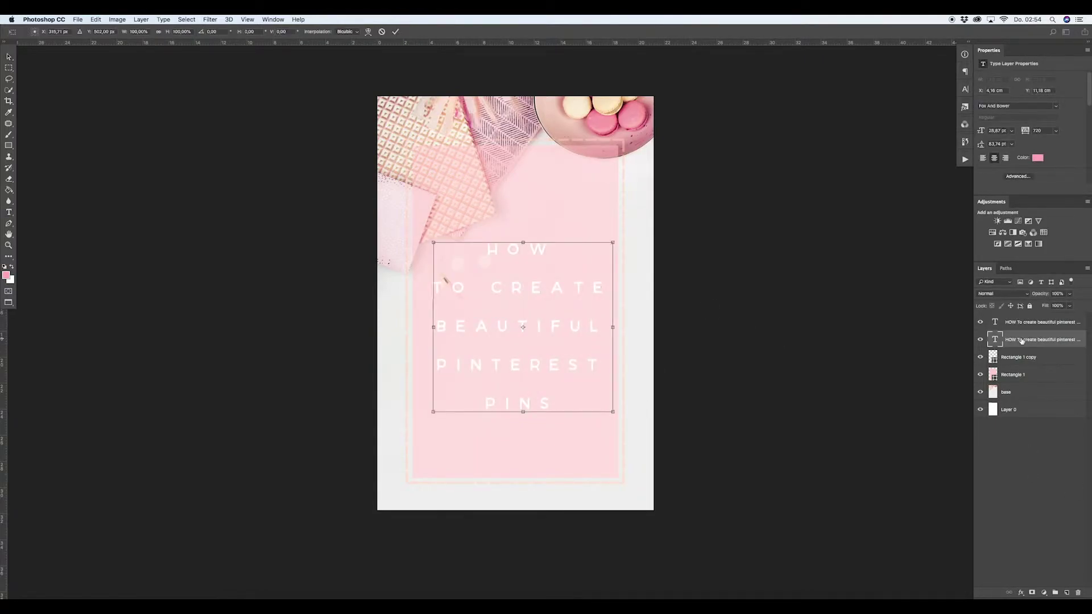
pyautogui.press('Return')
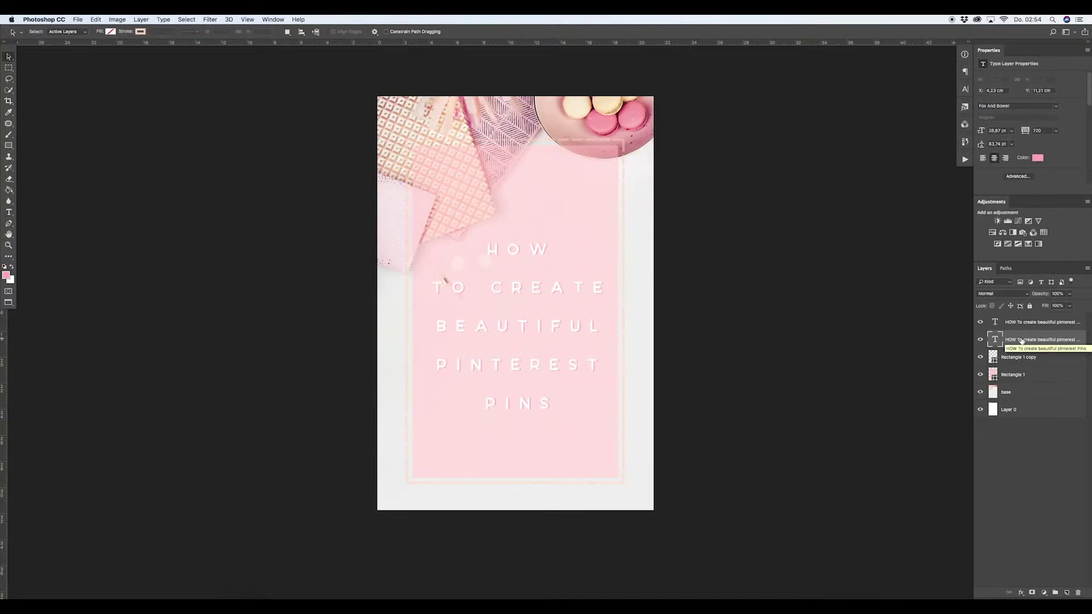
# Move both title layers together about 40 px higher on the pink panel
pyautogui.scroll(3, 633, 316)
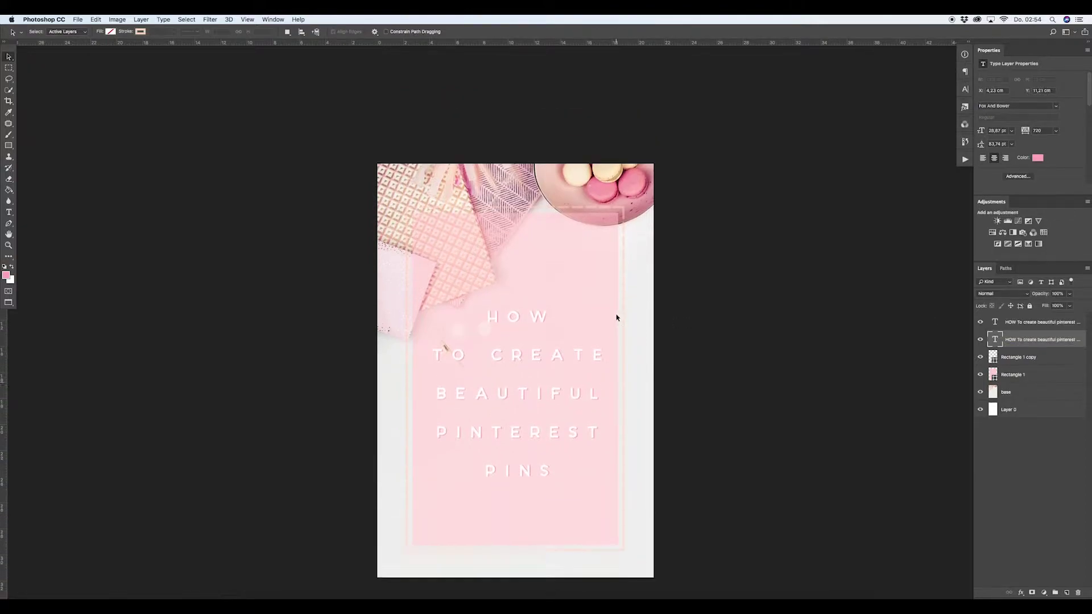
pyautogui.scroll(-3, 617, 316)
pyautogui.hotkey('ctrl', 't')
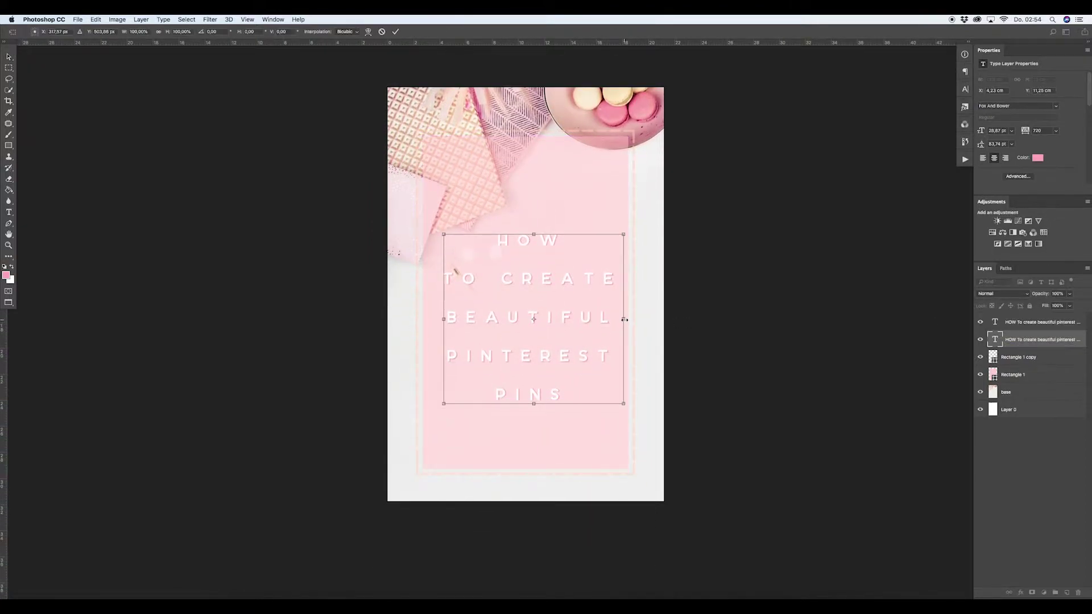
pyautogui.press('Return')
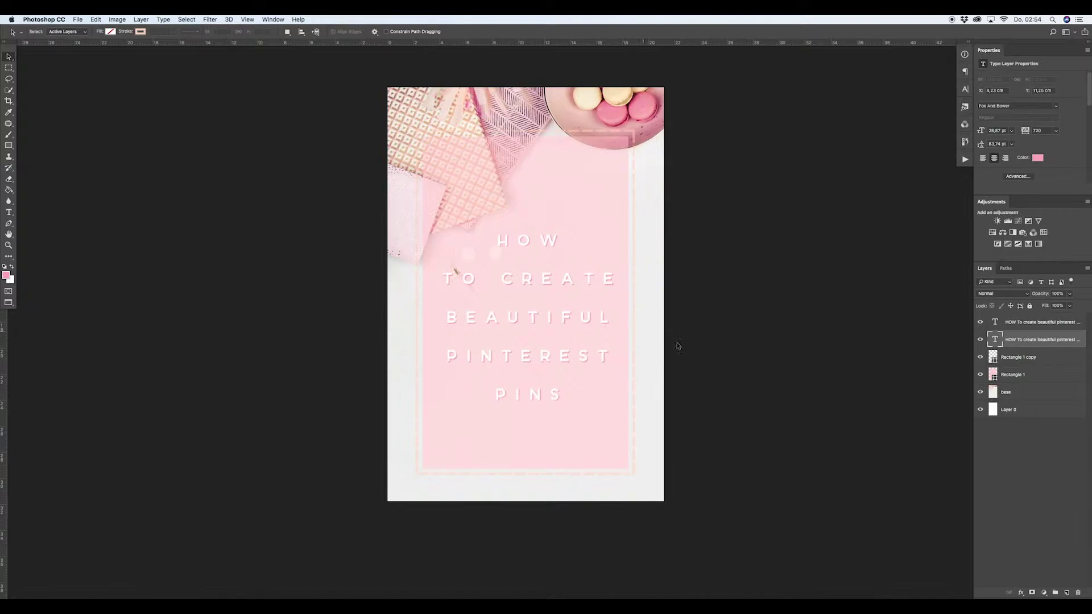
pyautogui.keyDown('shift'); pyautogui.click(1027, 322); pyautogui.keyUp('shift')
pyautogui.hotkey('ctrl', 't')
pyautogui.moveTo(588, 373); pyautogui.dragTo(592, 317)
pyautogui.press('Return')
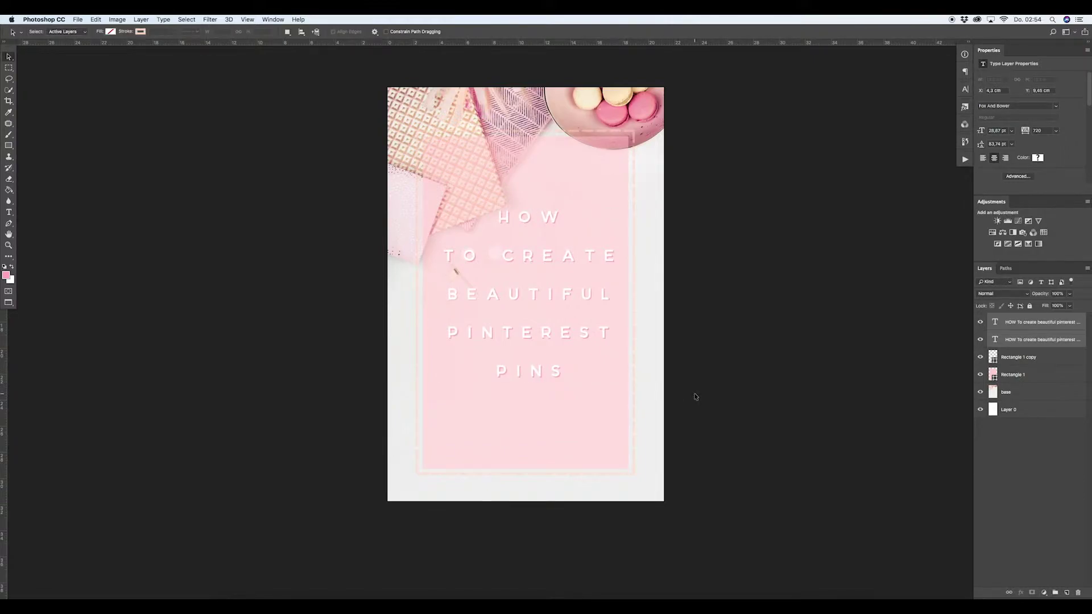
# Type the blog's web address near the panel bottom and move it toward the centre
pyautogui.press('t')
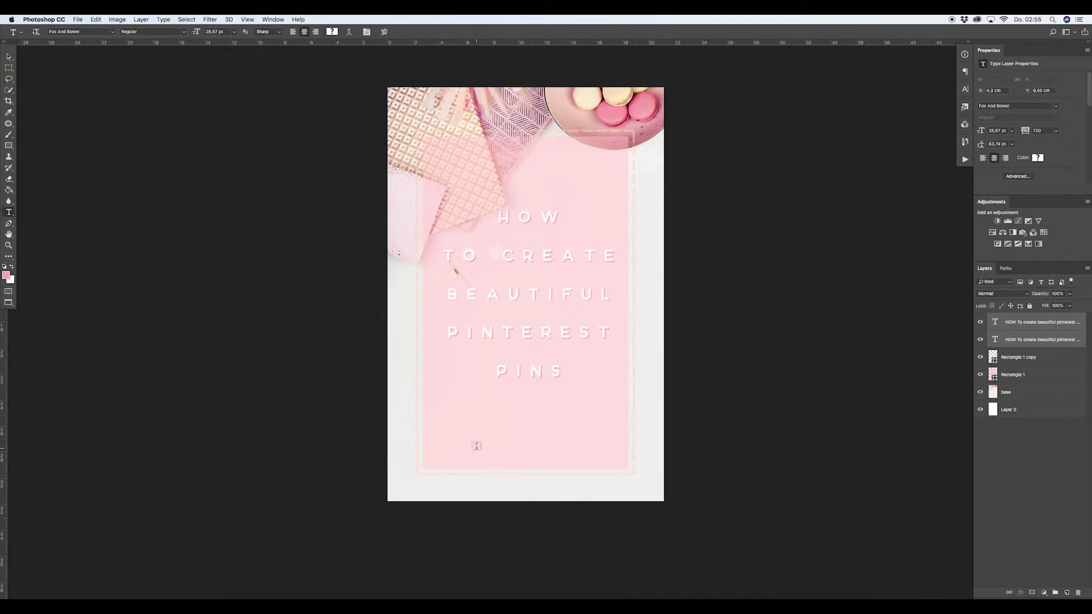
pyautogui.click(498, 448)
pyautogui.write('ANA')
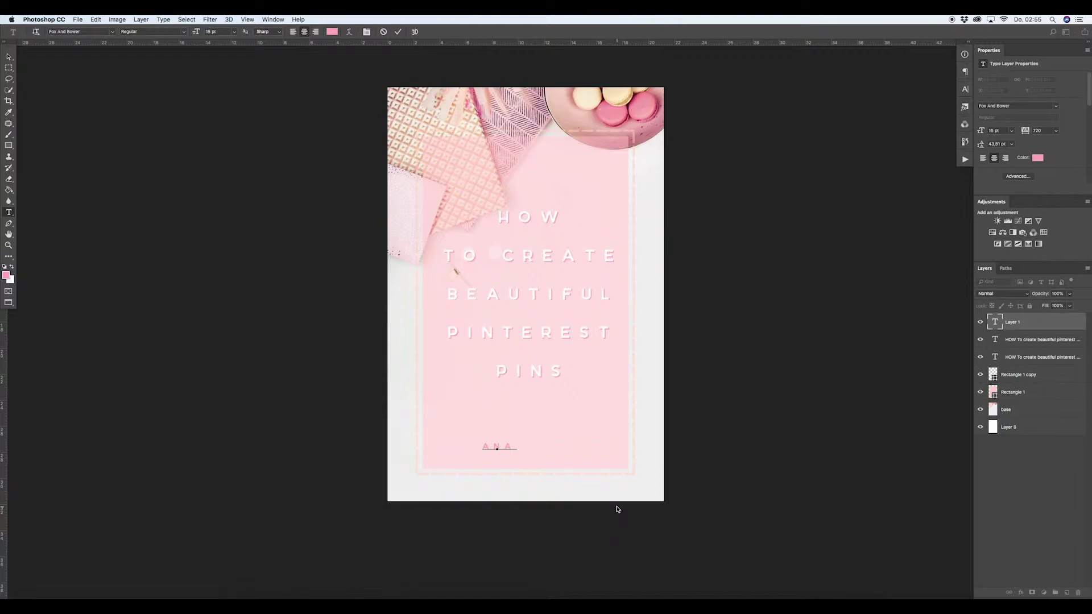
pyautogui.write('YVY.COM')
pyautogui.press('super+Return')
pyautogui.press('a')
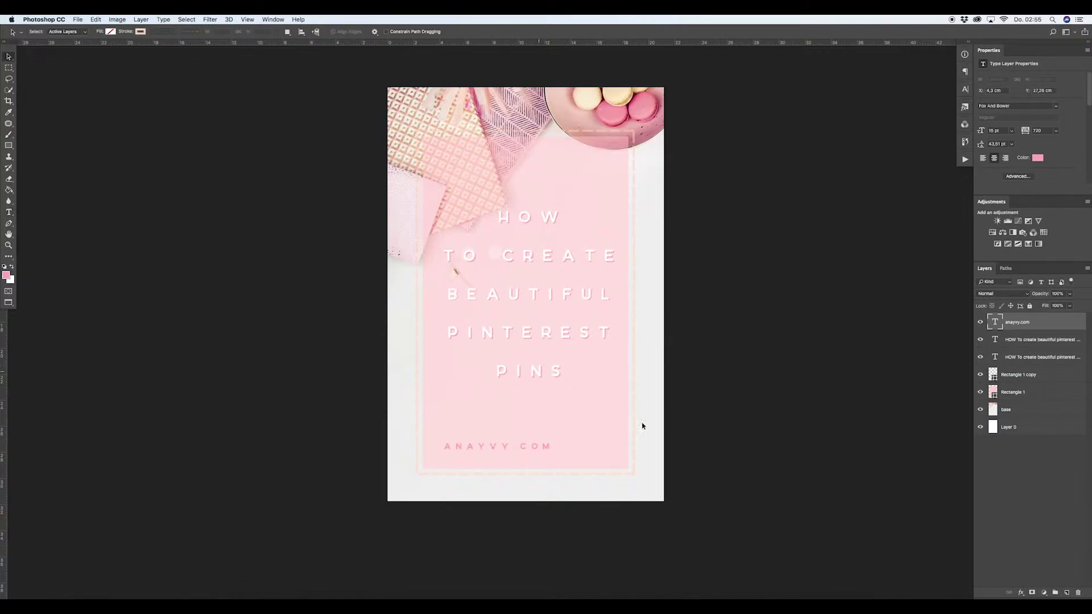
pyautogui.press('super+t')
pyautogui.moveTo(533, 448); pyautogui.dragTo(568, 453)
pyautogui.press('Return')
# Recolour the web address text white
pyautogui.doubleClick(994, 322)
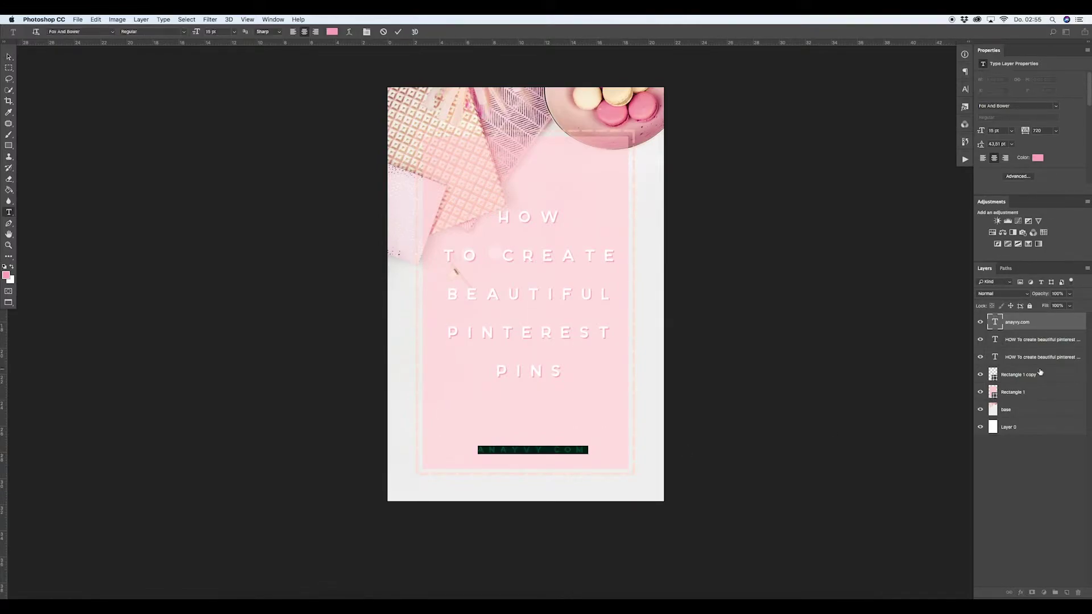
pyautogui.click(8, 273)
pyautogui.moveTo(433, 246); pyautogui.dragTo(415, 228)
pyautogui.click(619, 238)
pyautogui.click(8, 57)
# Shrink the web address to about 76%, centred near the bottom of the panel
pyautogui.hotkey('ctrl', 't')
pyautogui.moveTo(588, 452); pyautogui.dragTo(550, 461)
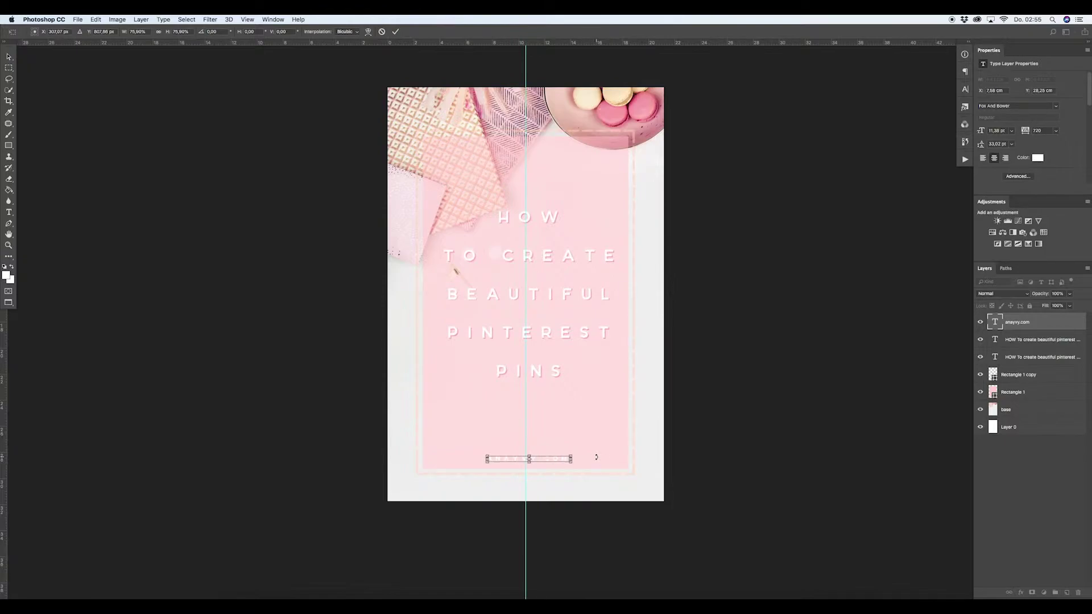
pyautogui.press('Return')
pyautogui.press('super+t')
pyautogui.press('Return')
pyautogui.press('super')
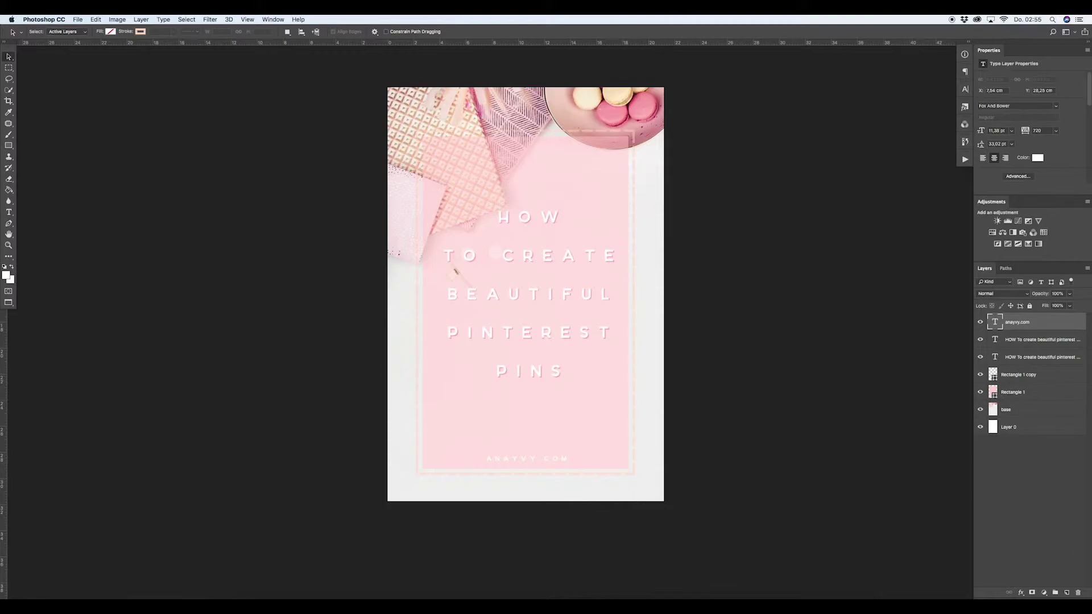
# Add a new layer and set up the custom brush preset in white at 17 px
pyautogui.click(1062, 592)
pyautogui.press('b')
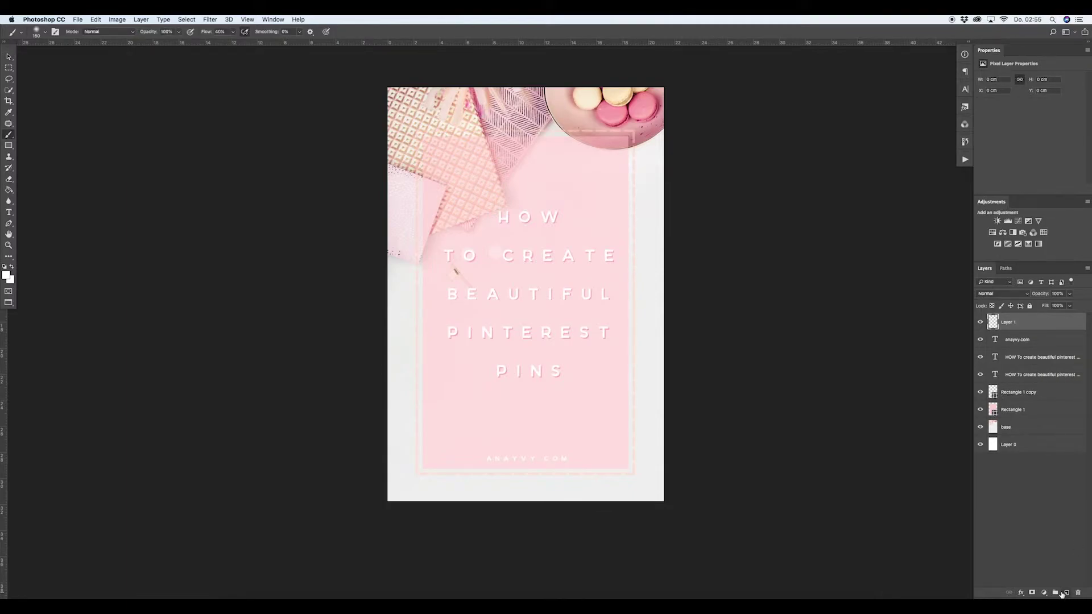
pyautogui.click(20, 32)
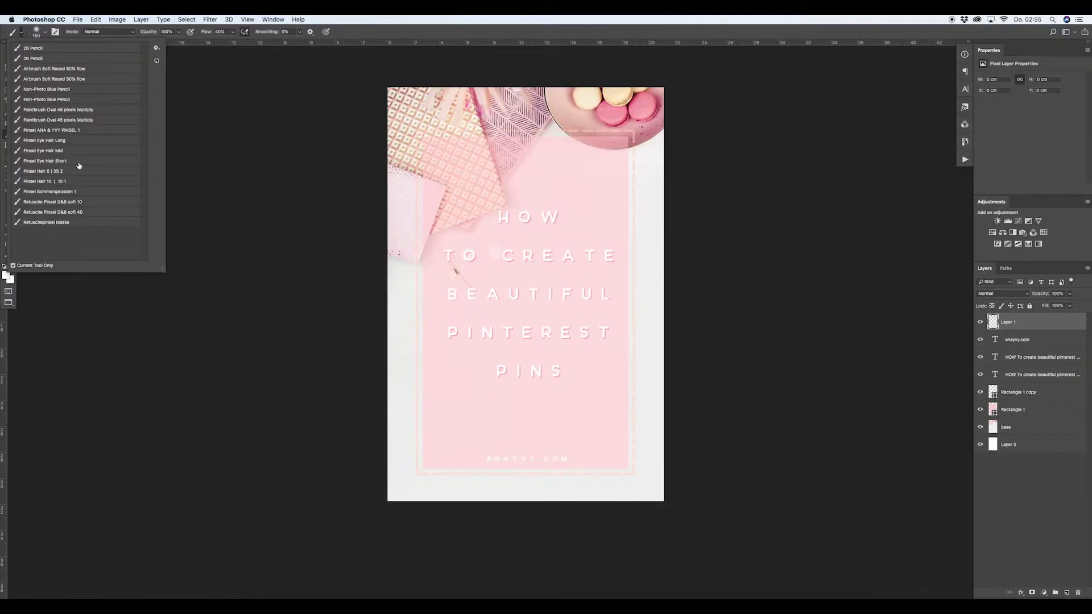
pyautogui.click(75, 131)
pyautogui.click(18, 30)
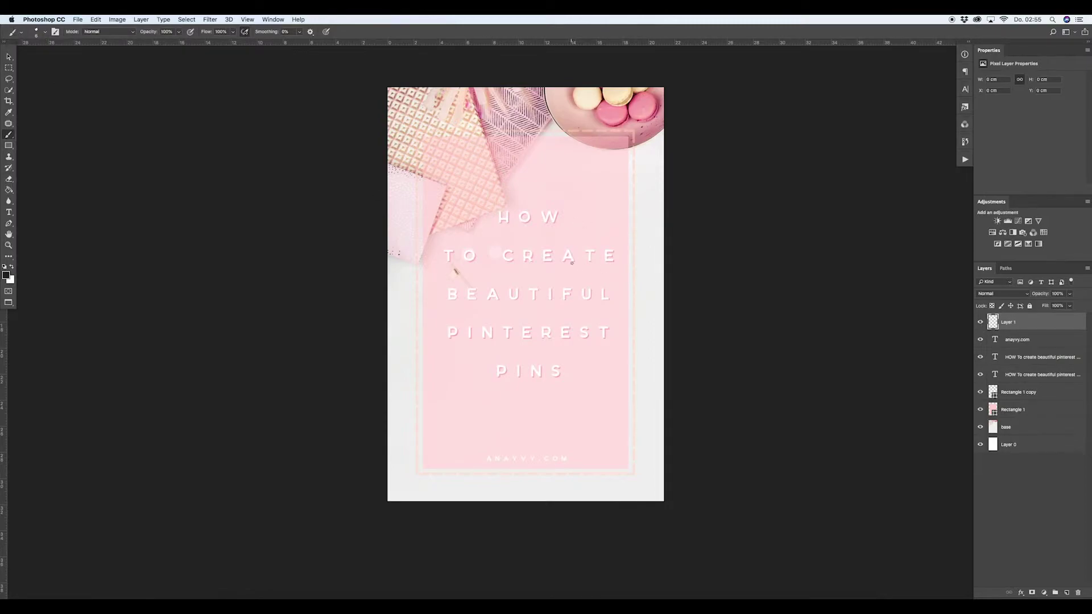
pyautogui.press('x')
pyautogui.rightClick(573, 211)
pyautogui.moveTo(626, 238); pyautogui.dragTo(640, 239)
pyautogui.click(482, 394)
# Paint five white dashes fanning around PINS and a dab left of HOW
pyautogui.click(483, 394)
pyautogui.click(475, 373)
pyautogui.click(568, 391)
pyautogui.click(578, 361)
pyautogui.click(584, 378)
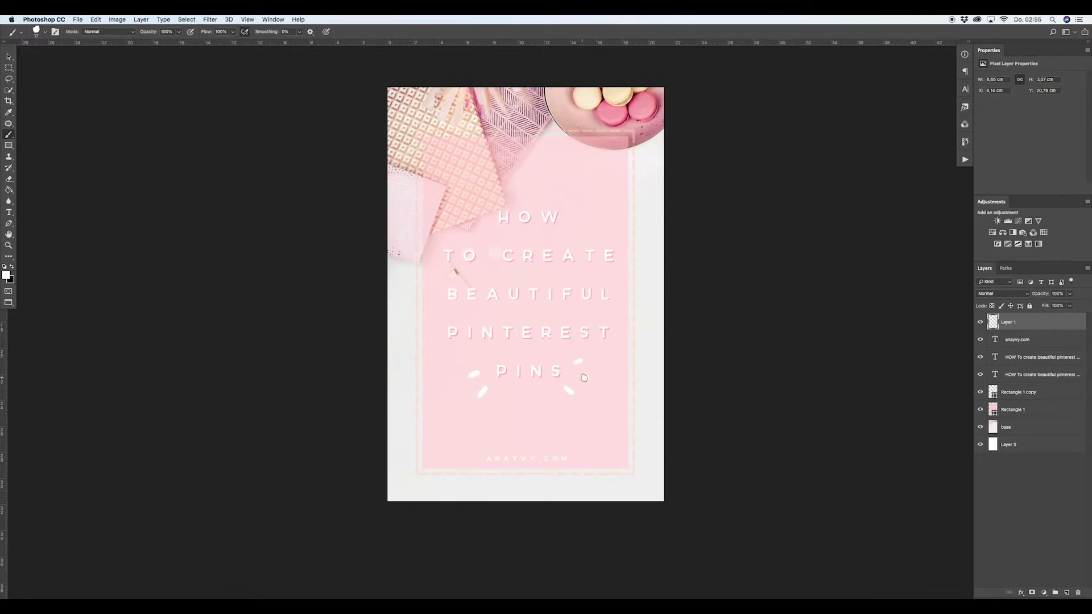
pyautogui.click(467, 219)
# At 11 px, paint short dashes either side of HOW, then duplicate the dashes layer
pyautogui.rightClick(590, 225)
pyautogui.moveTo(631, 245); pyautogui.dragTo(632, 245)
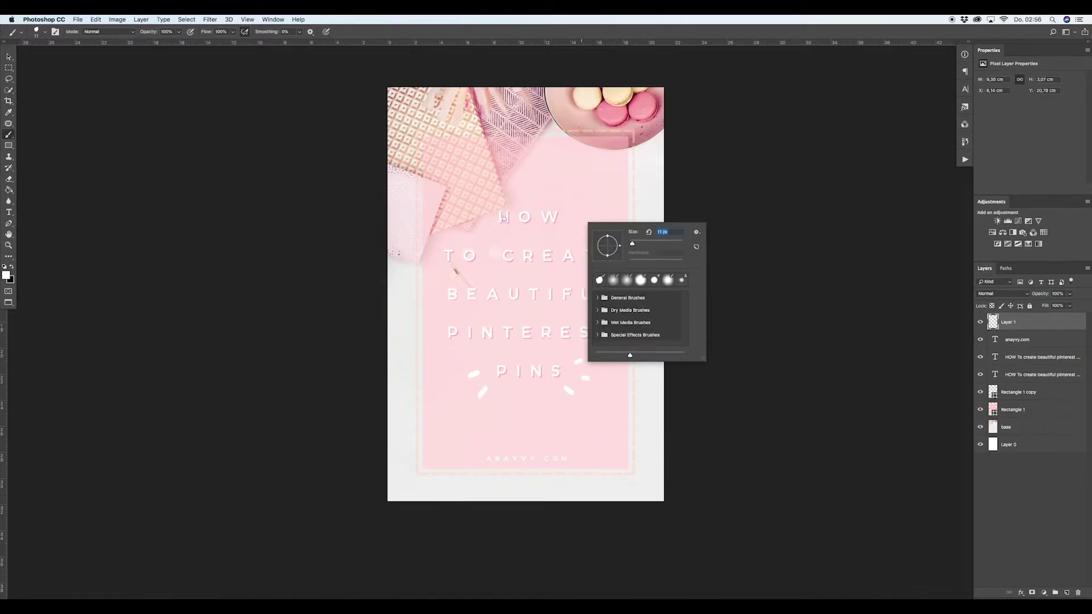
pyautogui.press('Return')
pyautogui.moveTo(479, 217); pyautogui.dragTo(494, 216)
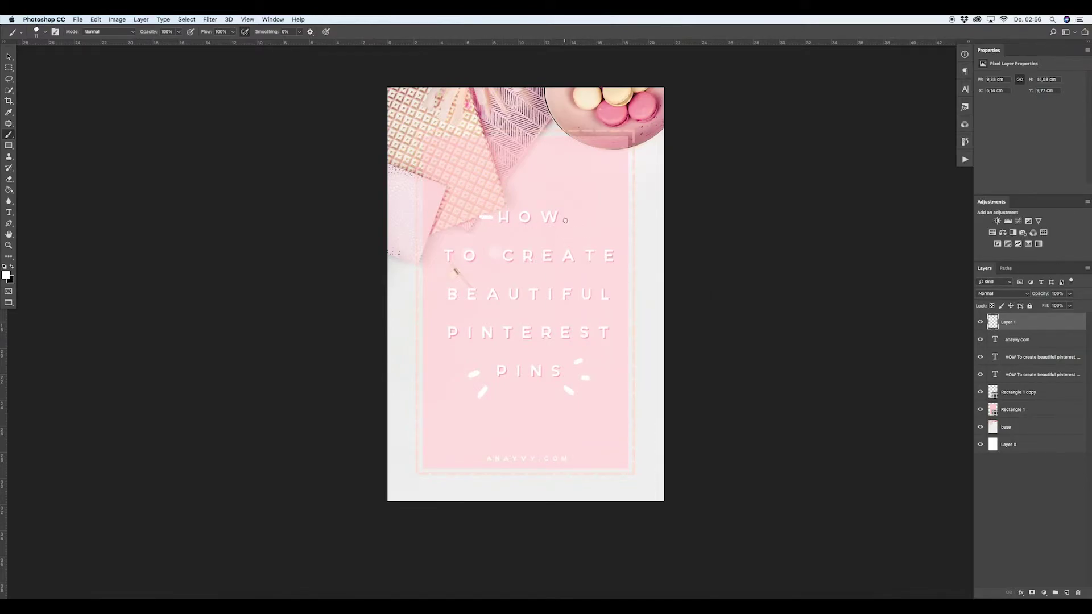
pyautogui.moveTo(565, 220); pyautogui.dragTo(576, 219)
pyautogui.moveTo(1038, 331); pyautogui.dragTo(1066, 593)
# Give Layer 1 a Color Overlay in macaron pink sampled from the photo
pyautogui.click(1025, 339)
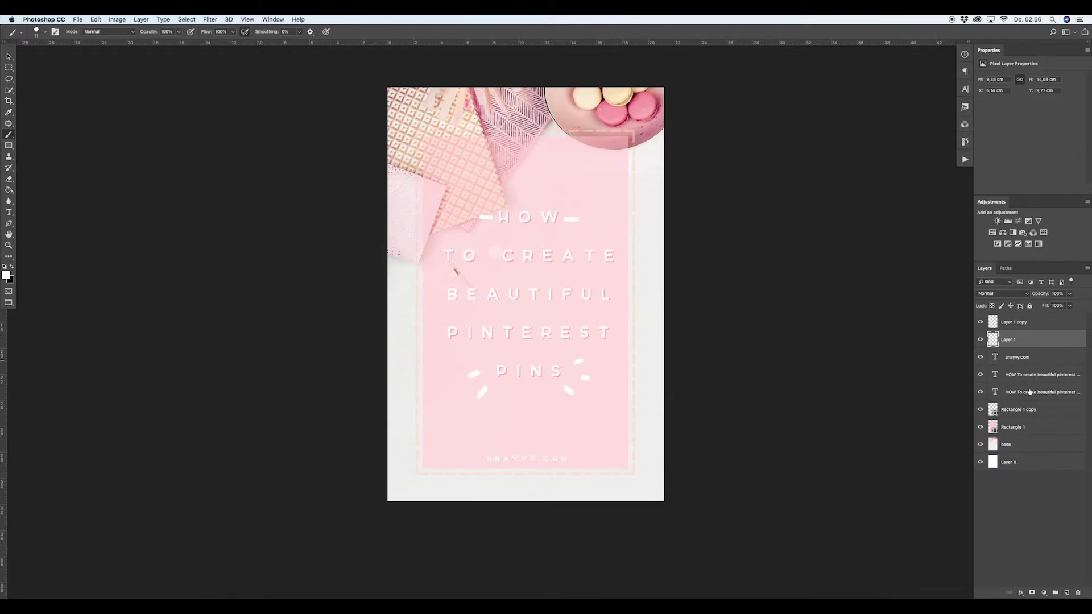
pyautogui.click(1020, 593)
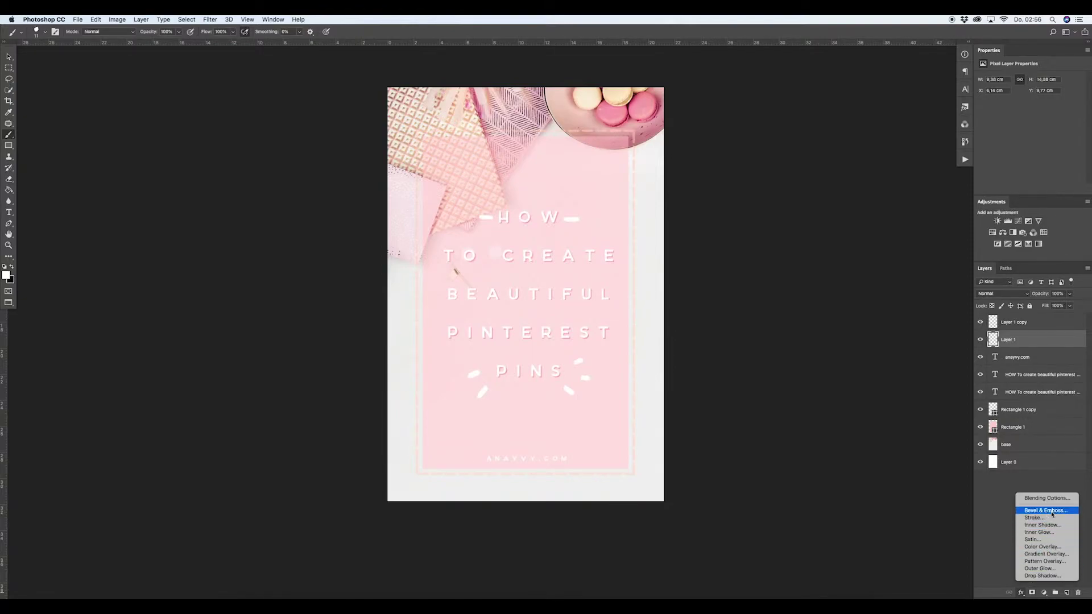
pyautogui.click(1049, 548)
pyautogui.moveTo(579, 203); pyautogui.dragTo(814, 186)
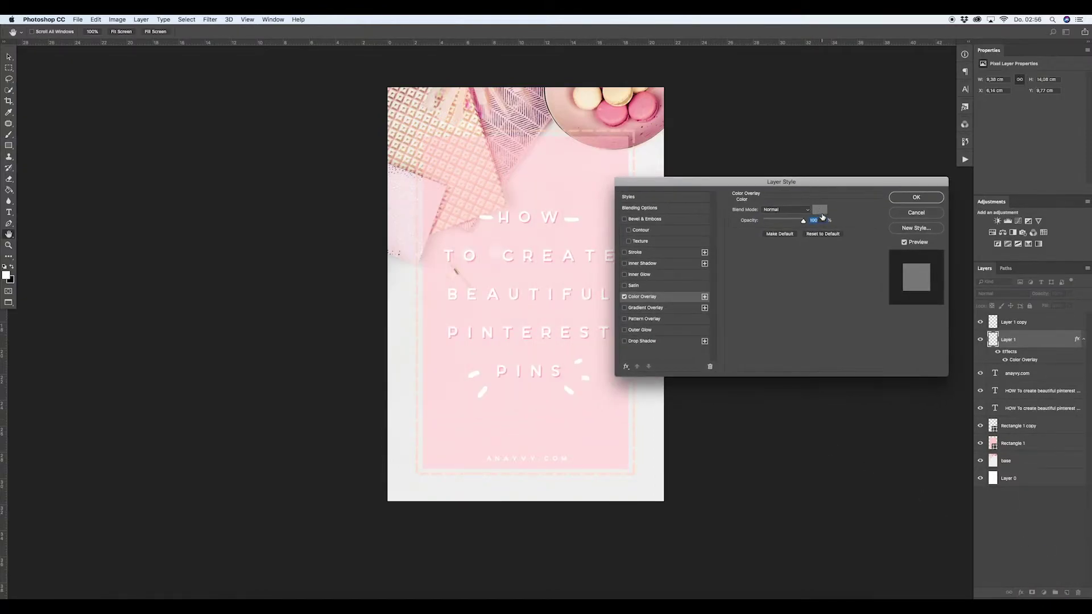
pyautogui.click(819, 209)
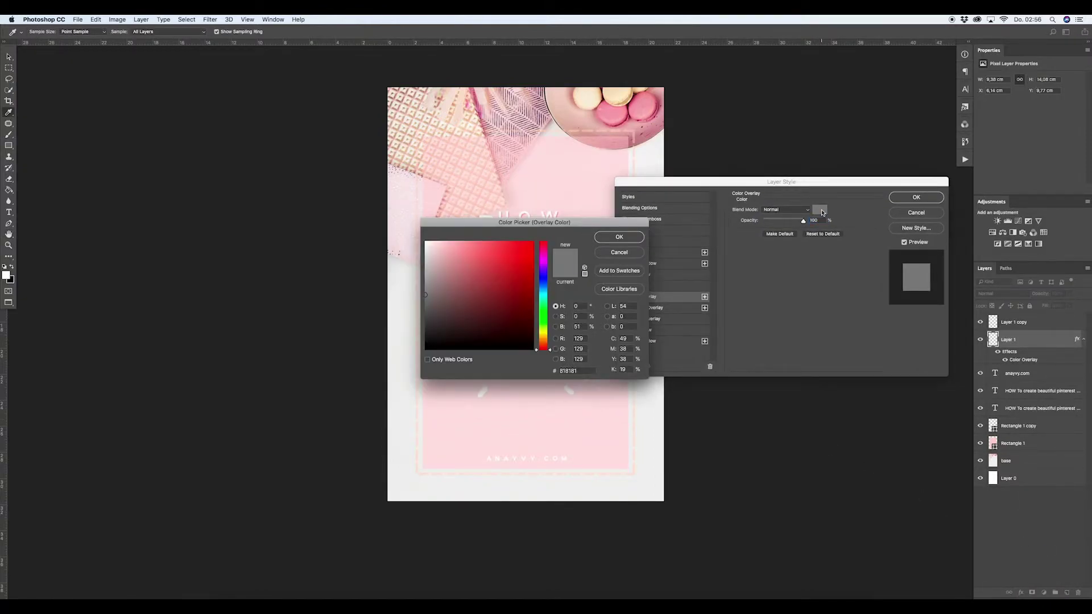
pyautogui.click(633, 114)
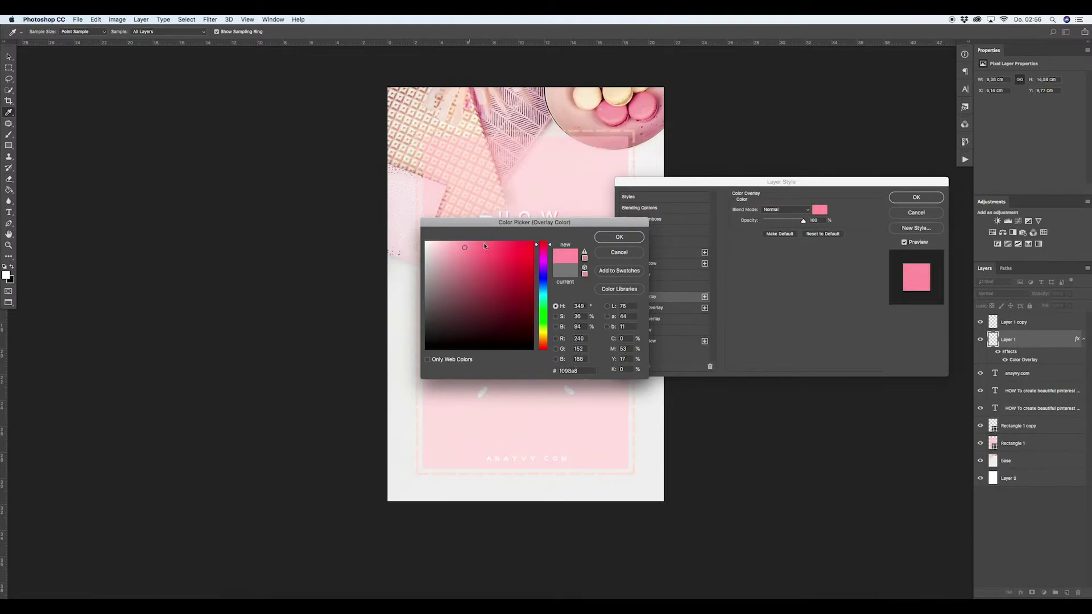
pyautogui.click(620, 237)
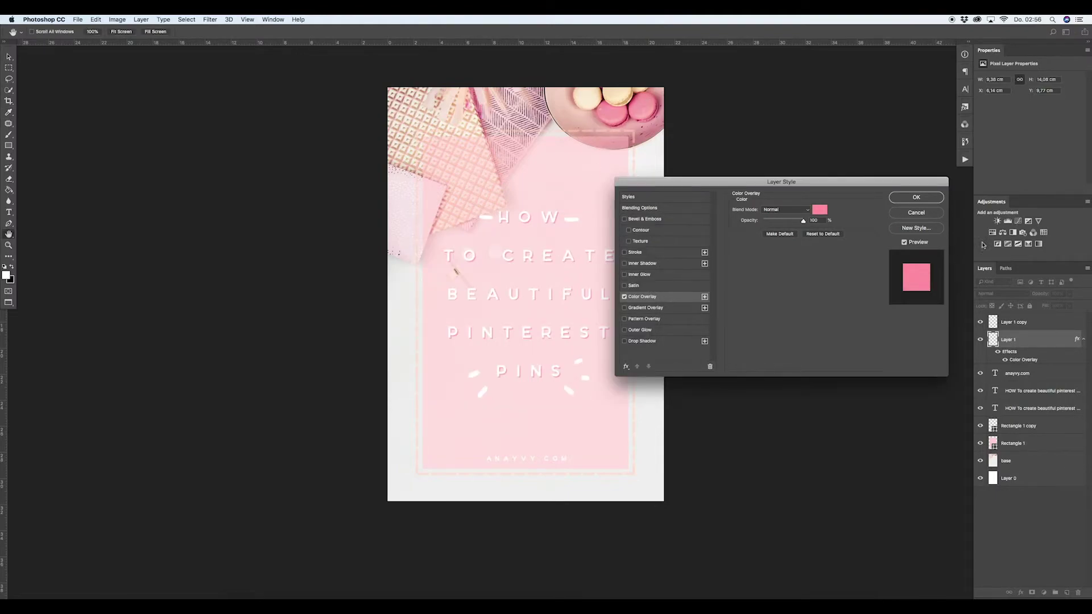
pyautogui.click(929, 198)
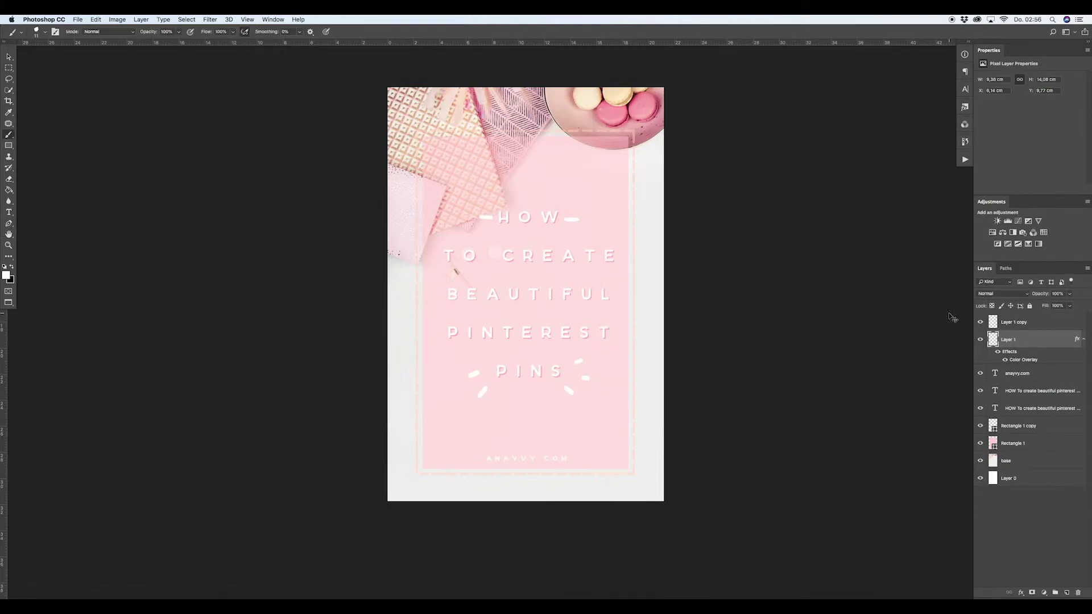
# Offset the pink Layer 1 by 1 px down and 1 px right
pyautogui.hotkey('ctrl', 't')
pyautogui.press('Down')
pyautogui.press('Right')
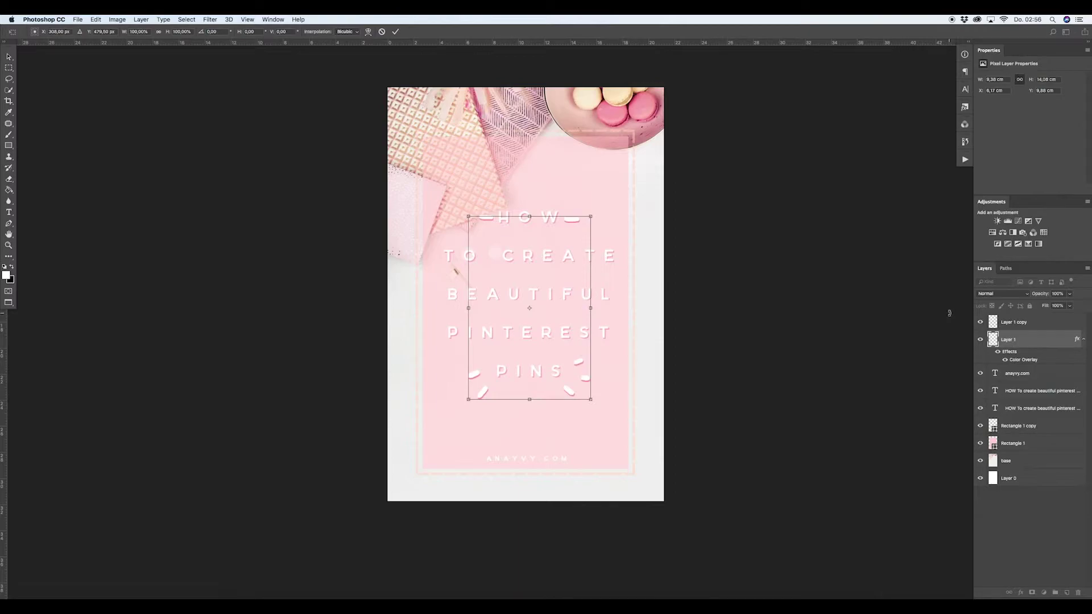
pyautogui.press('Return')
pyautogui.press('b')
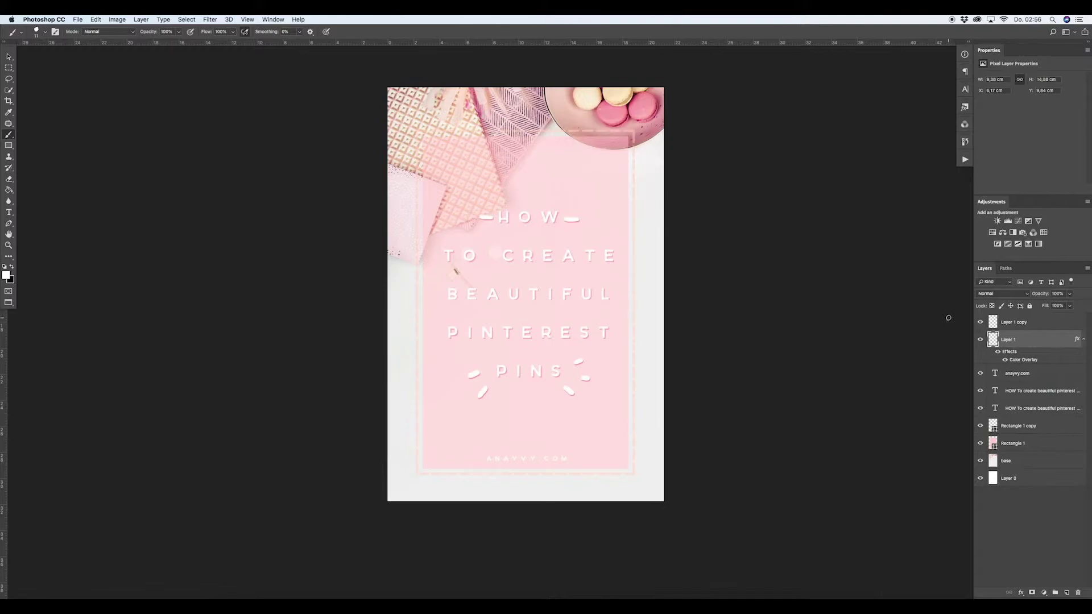
# Try a black-to-white Gradient Fill on the Rectangle 1 panel, then cancel it
pyautogui.click(1028, 524)
pyautogui.click(1022, 447)
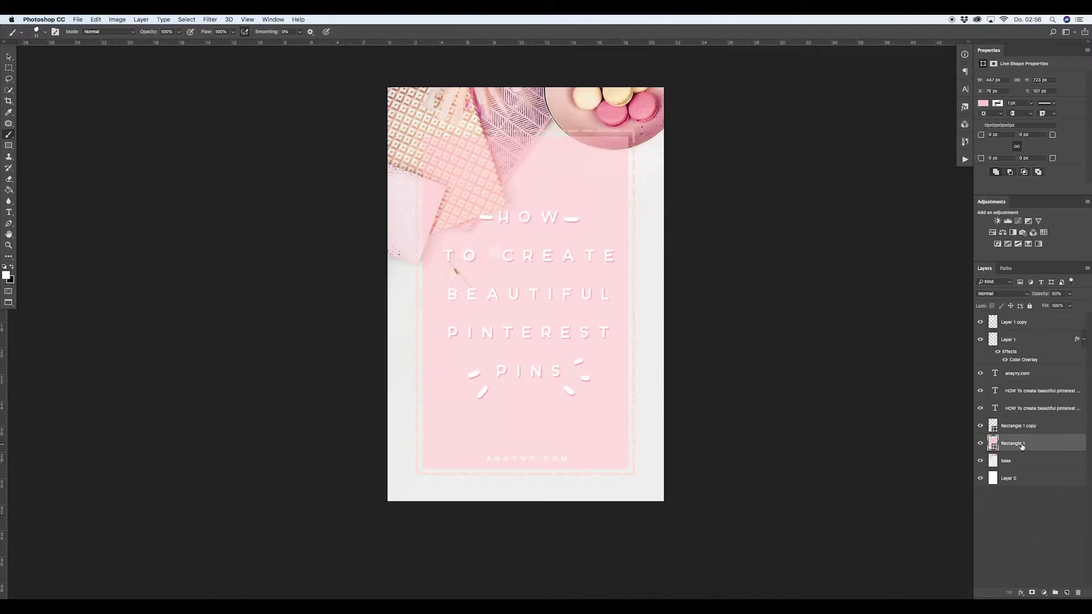
pyautogui.click(1045, 593)
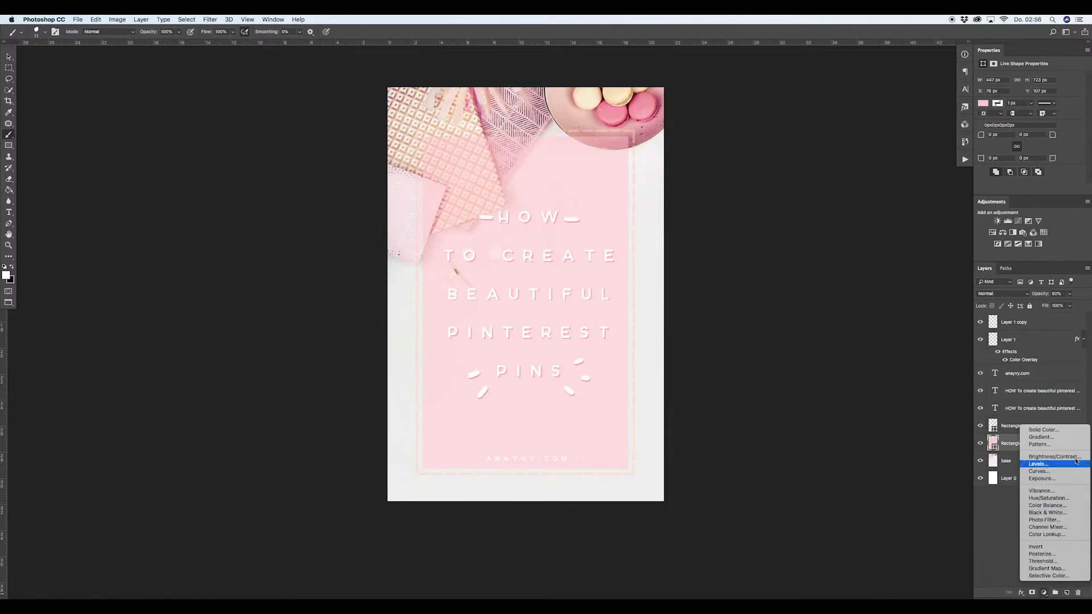
pyautogui.click(1054, 438)
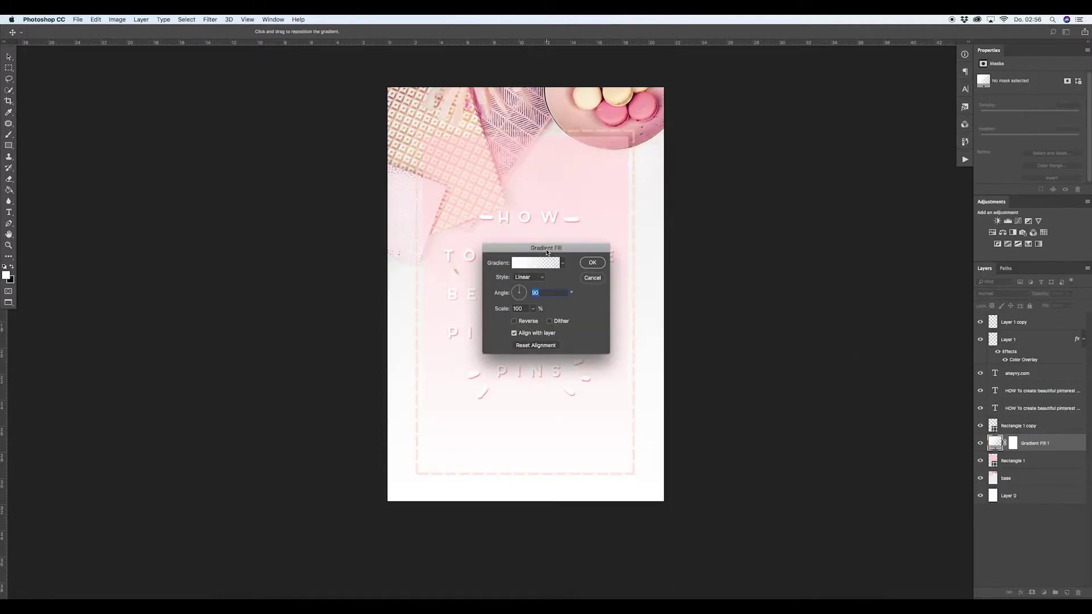
pyautogui.moveTo(545, 250); pyautogui.dragTo(770, 226)
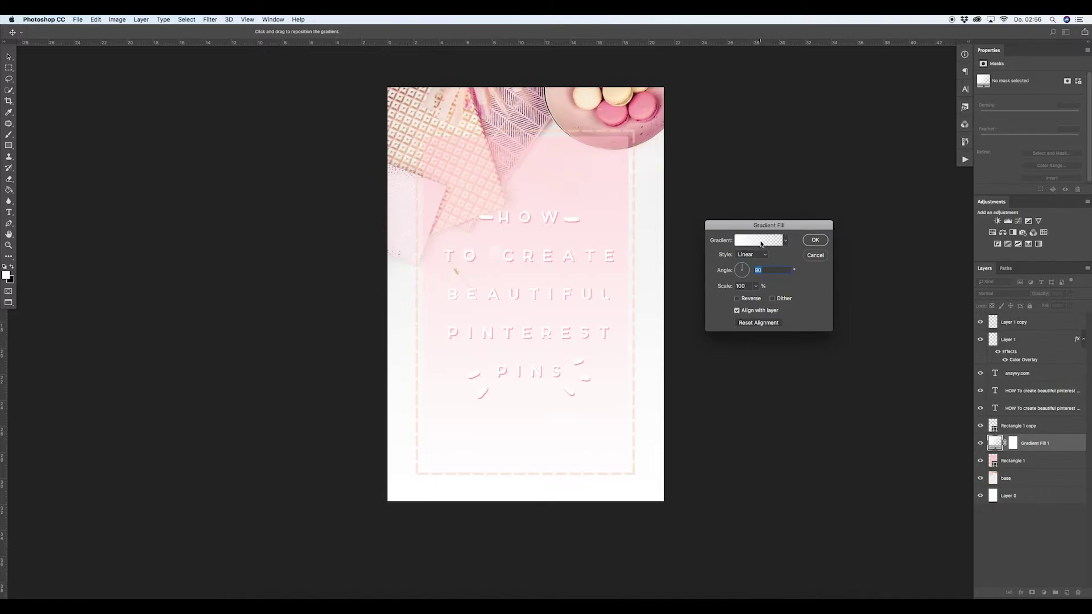
pyautogui.click(758, 240)
pyautogui.moveTo(497, 197); pyautogui.dragTo(831, 322)
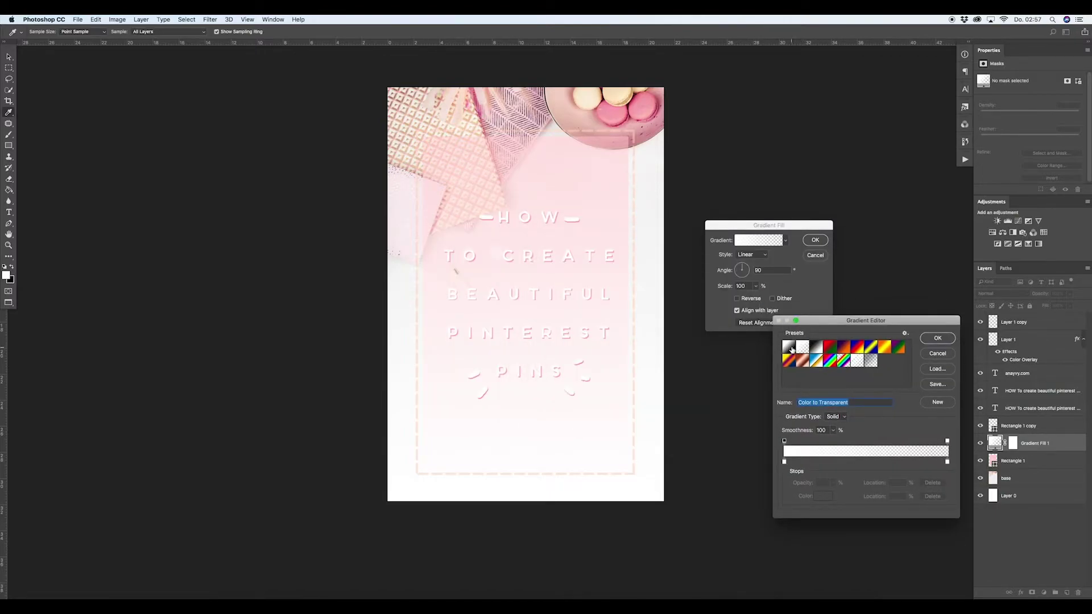
pyautogui.click(789, 346)
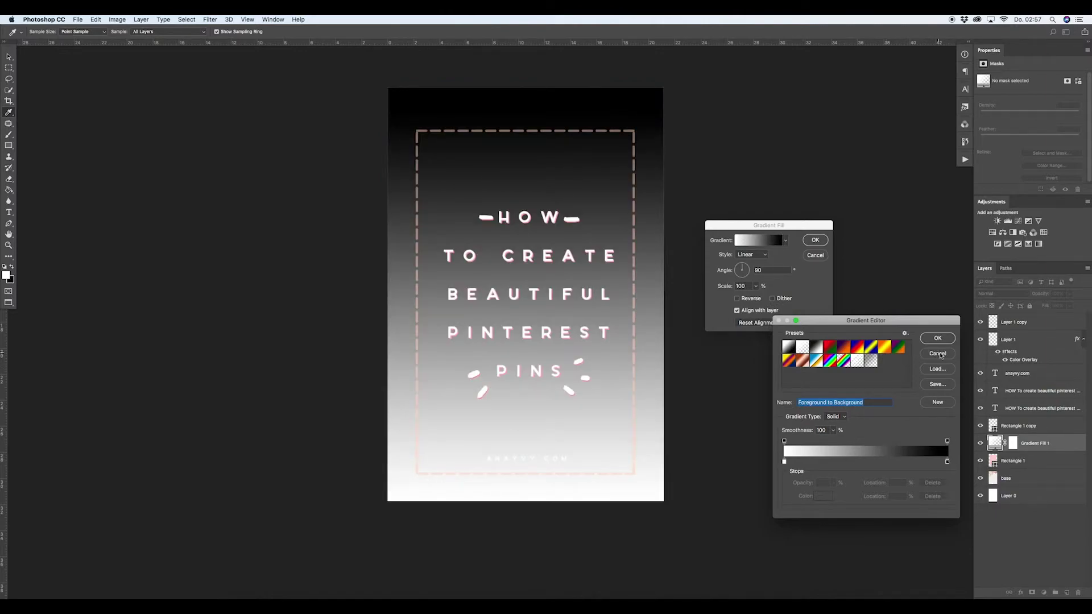
pyautogui.click(939, 354)
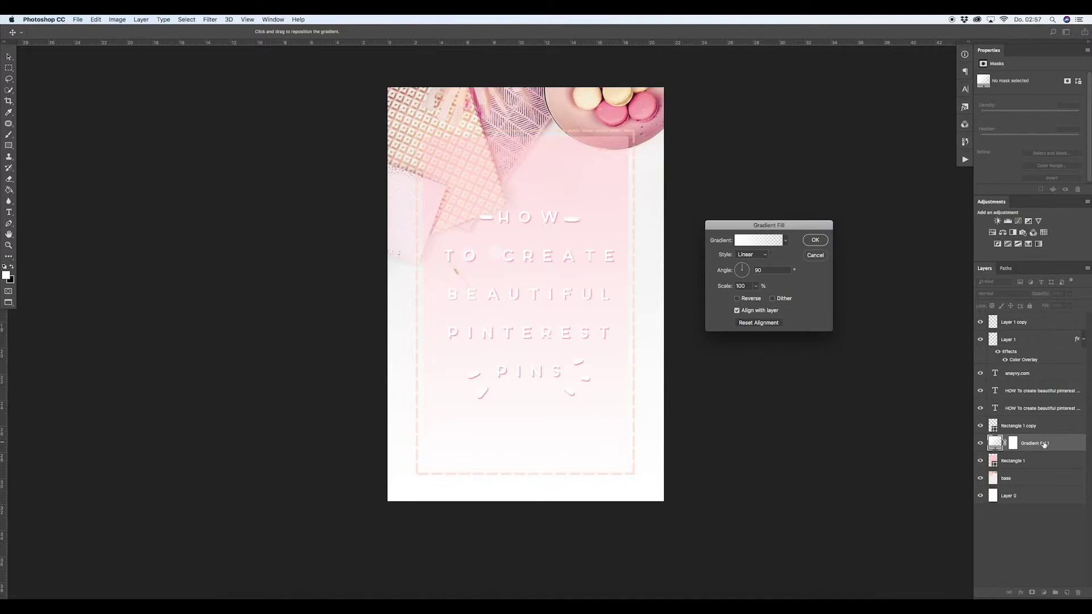
pyautogui.click(815, 254)
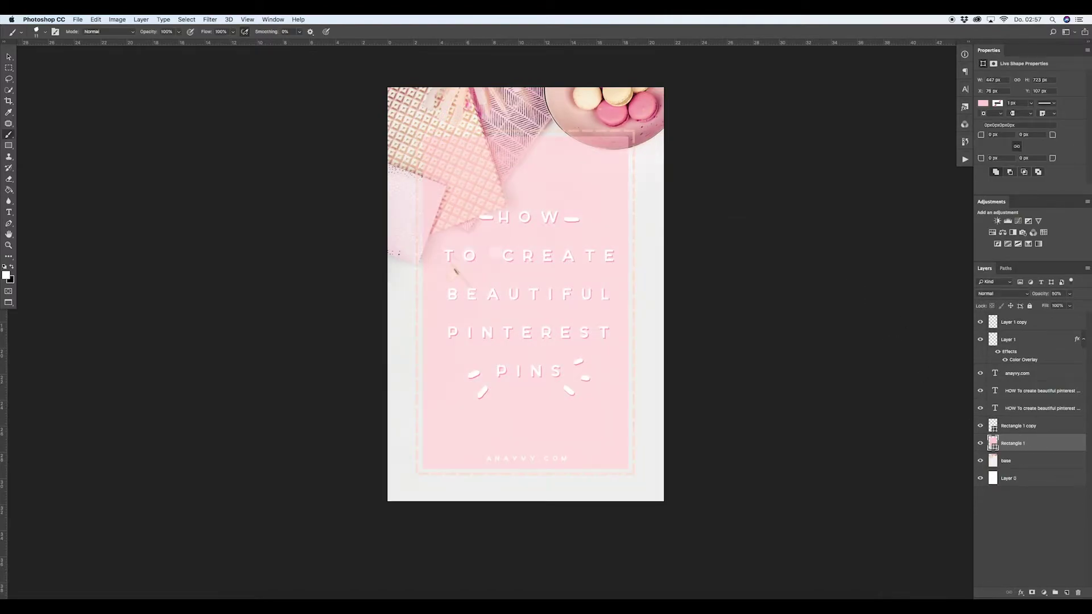
# Add a Gradient Overlay to the panel and select its left colour stop in the gradient editor
pyautogui.click(1021, 593)
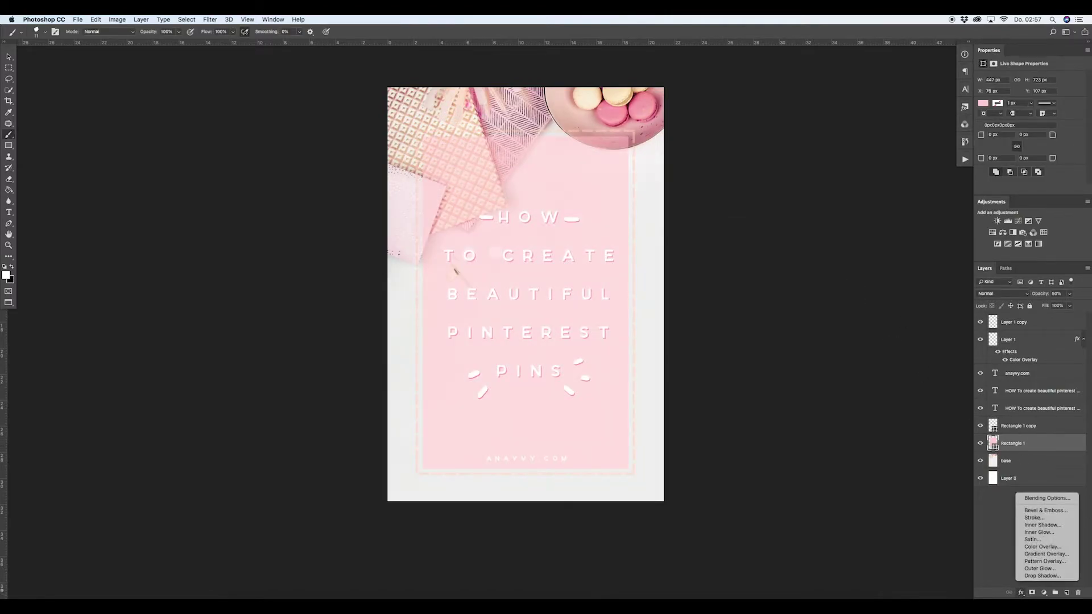
pyautogui.click(1052, 554)
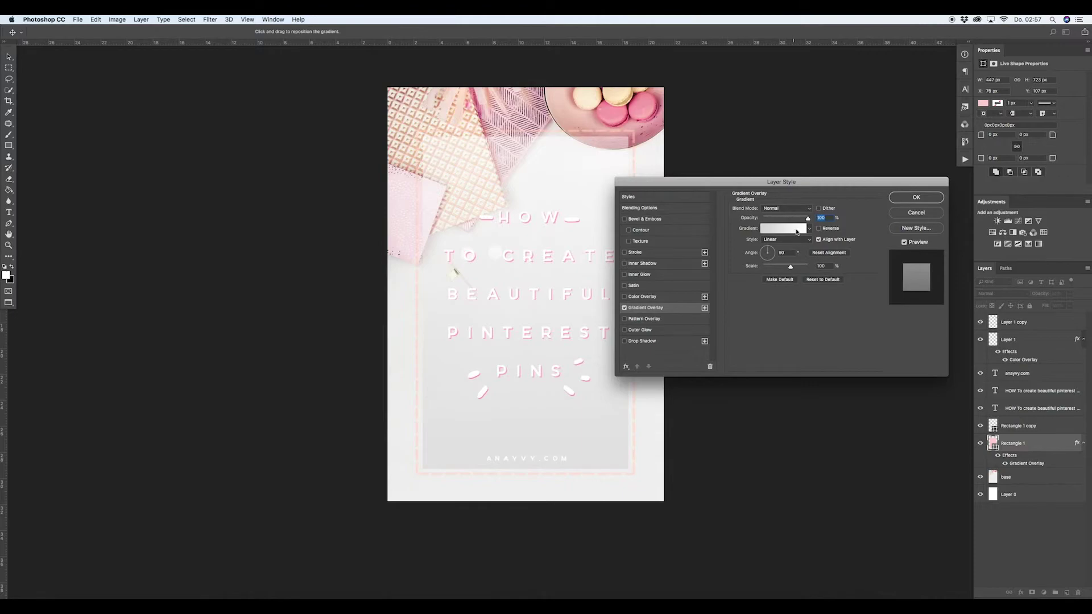
pyautogui.click(798, 230)
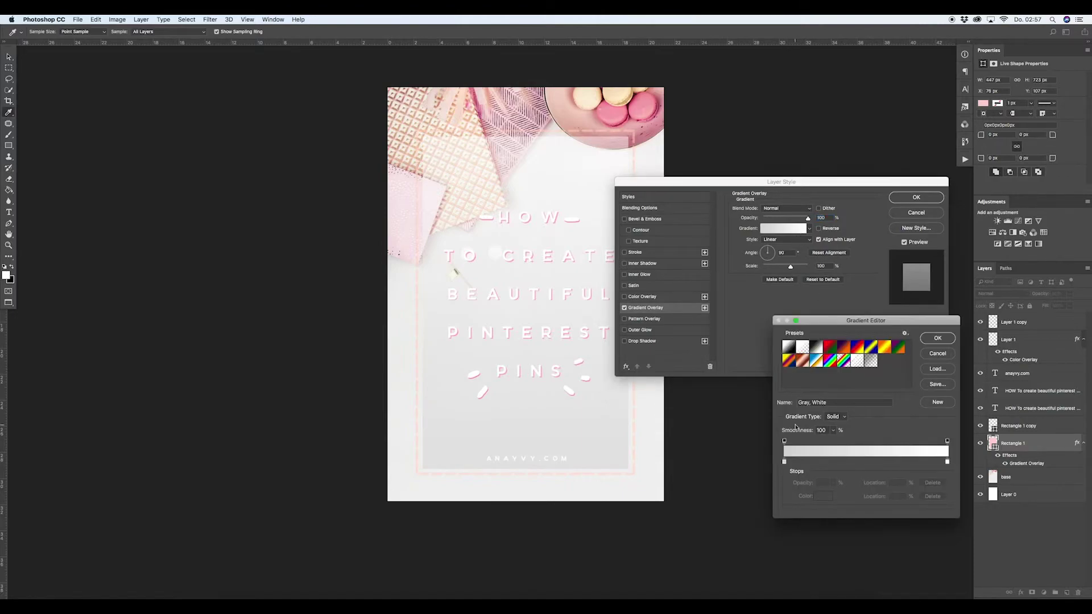
pyautogui.scroll(-4, 501, 302)
pyautogui.hscroll(4, 504, 299)
pyautogui.scroll(4, 505, 297)
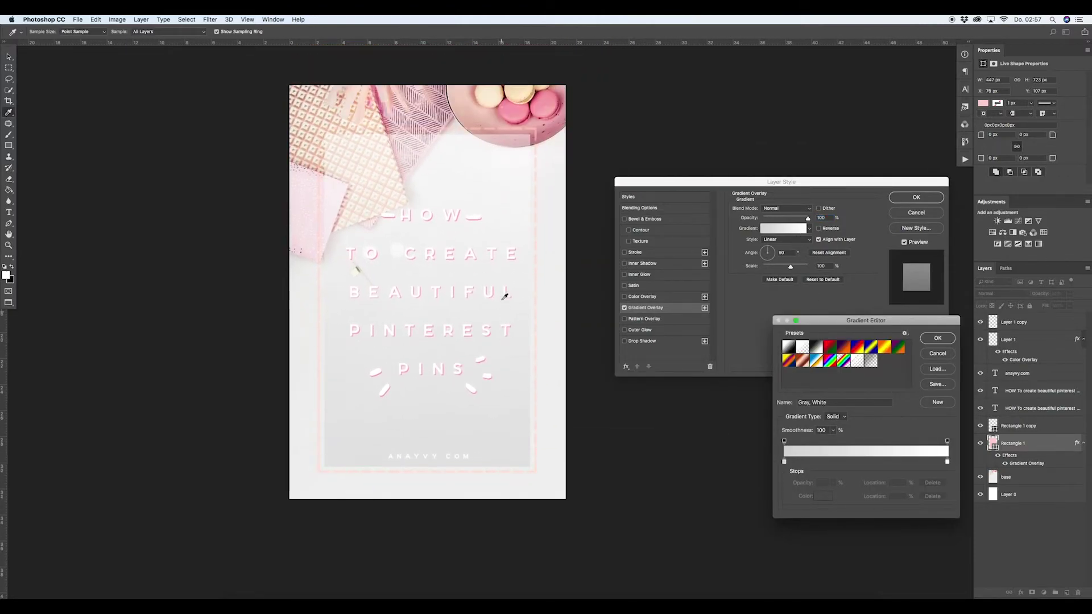
pyautogui.scroll(3, 505, 296)
pyautogui.click(783, 462)
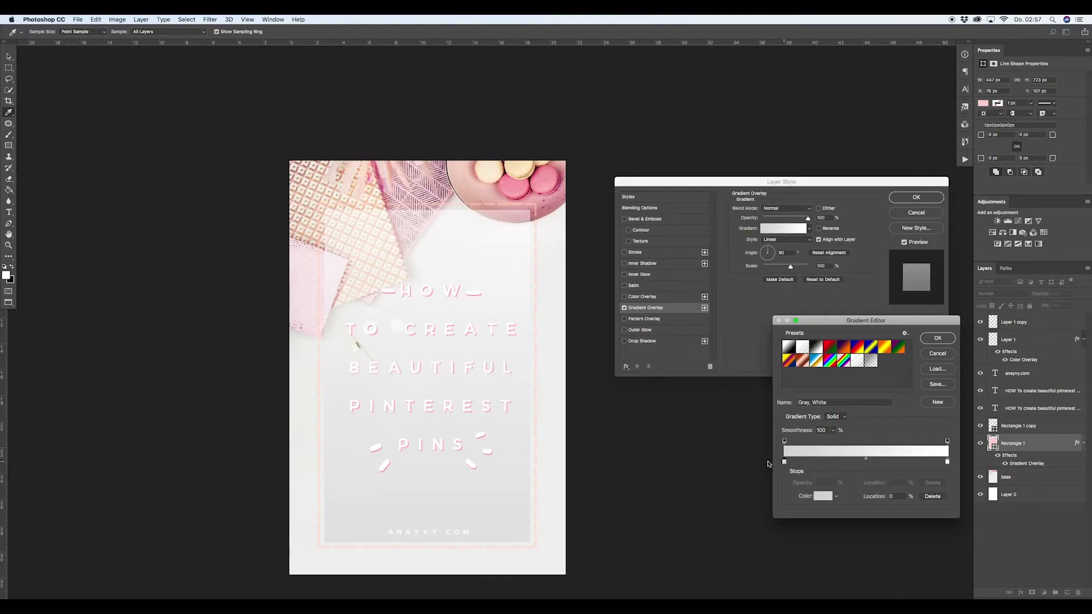
pyautogui.click(938, 354)
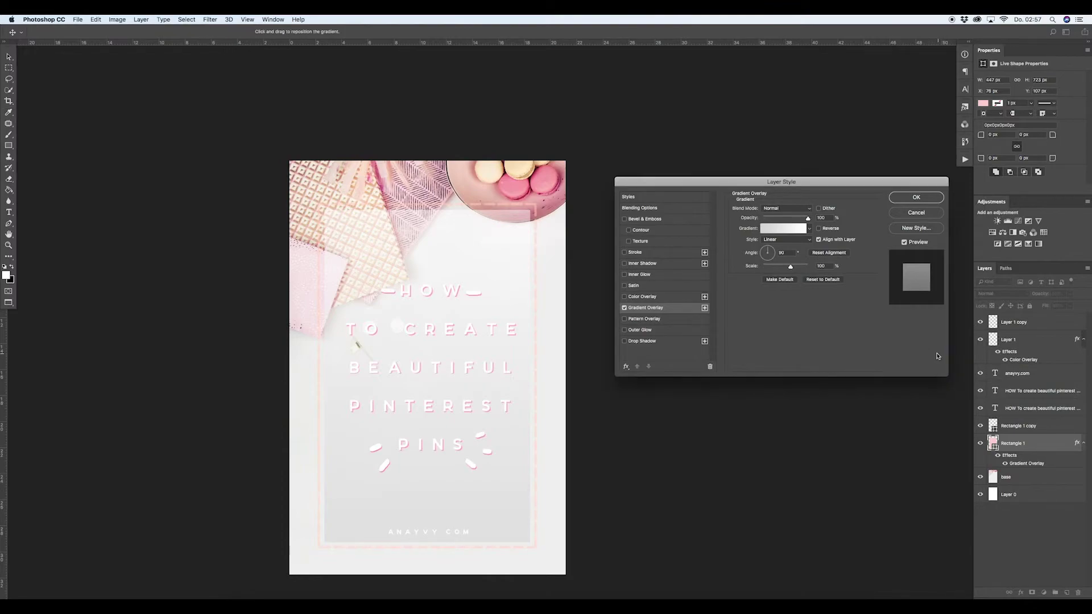
pyautogui.click(802, 224)
pyautogui.click(786, 462)
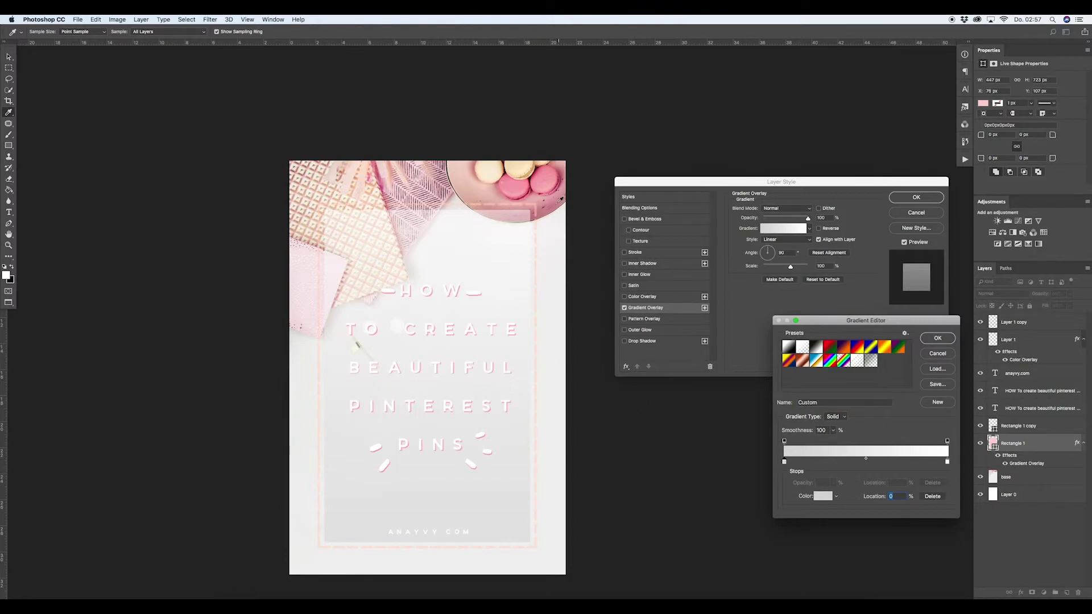
# Set the gradient stops to light pink #ffc8d3 and paler pink #ffe1e9
pyautogui.click(559, 201)
pyautogui.click(831, 499)
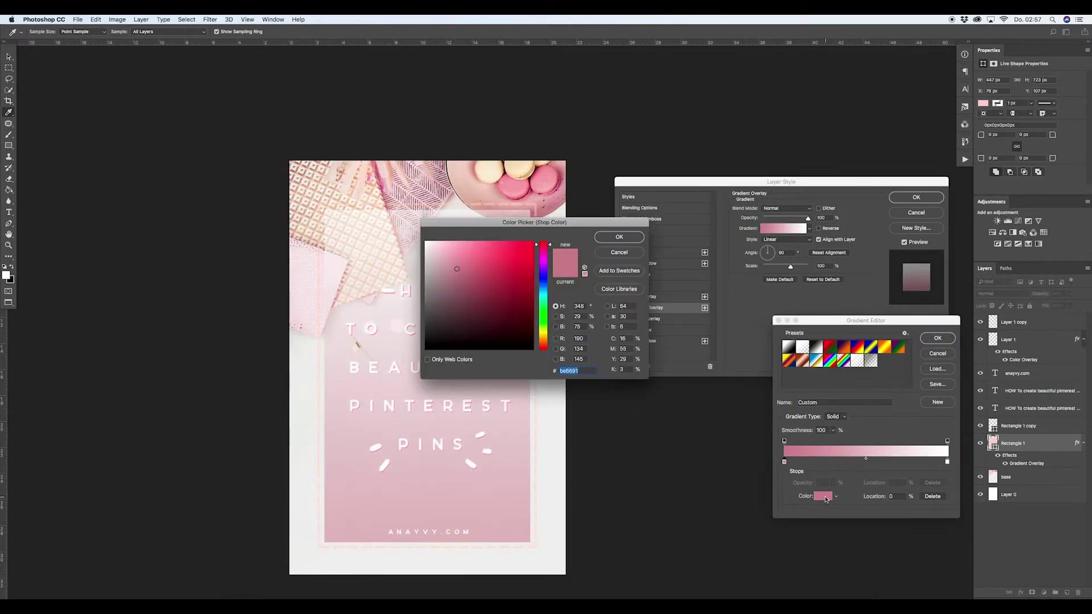
pyautogui.click(448, 241)
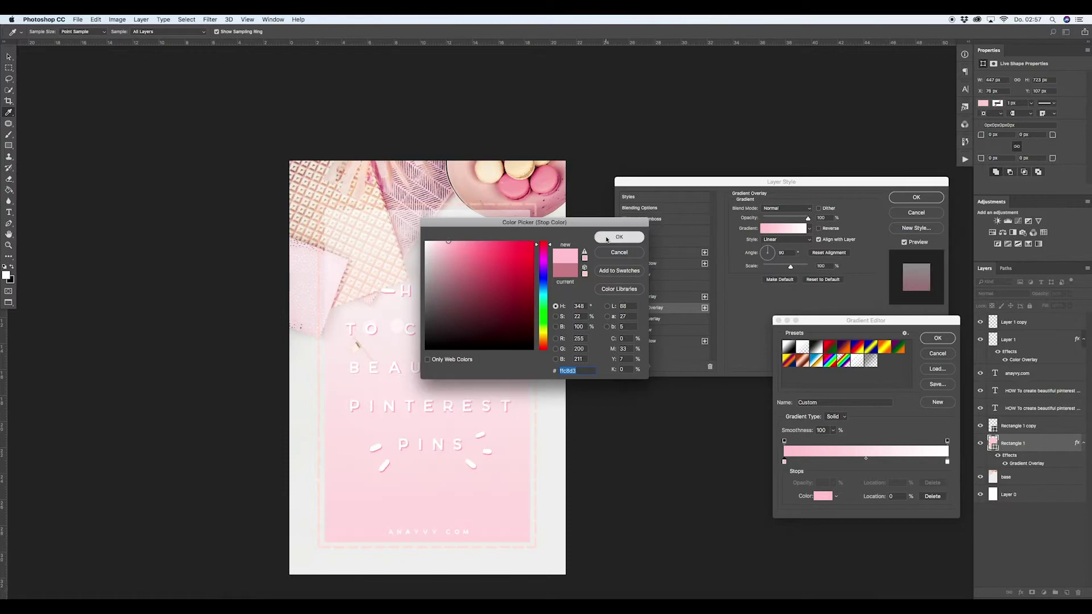
pyautogui.click(619, 236)
pyautogui.click(947, 462)
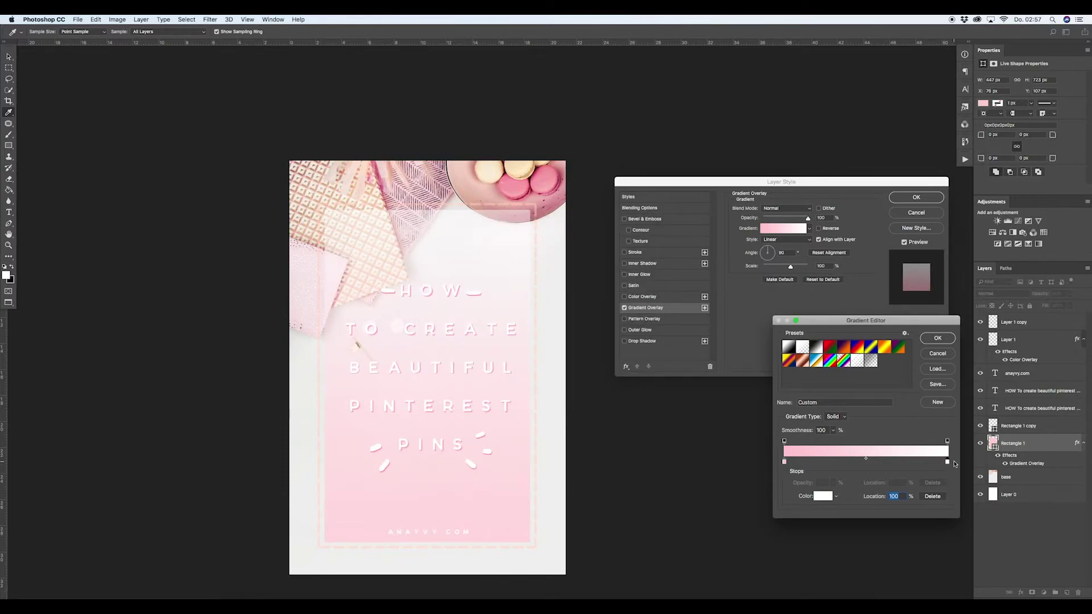
pyautogui.click(823, 498)
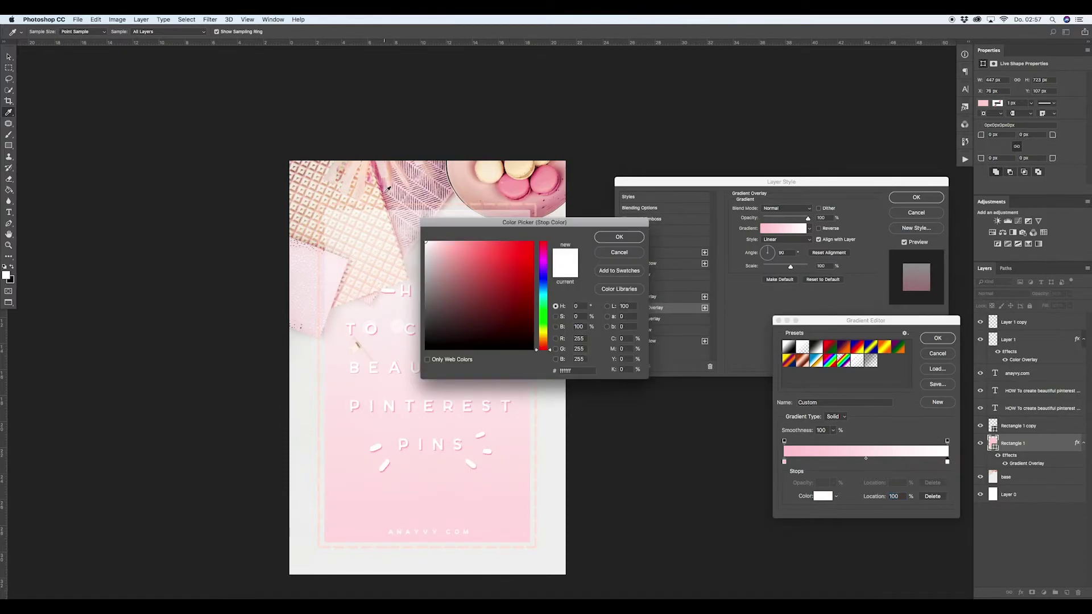
pyautogui.click(324, 251)
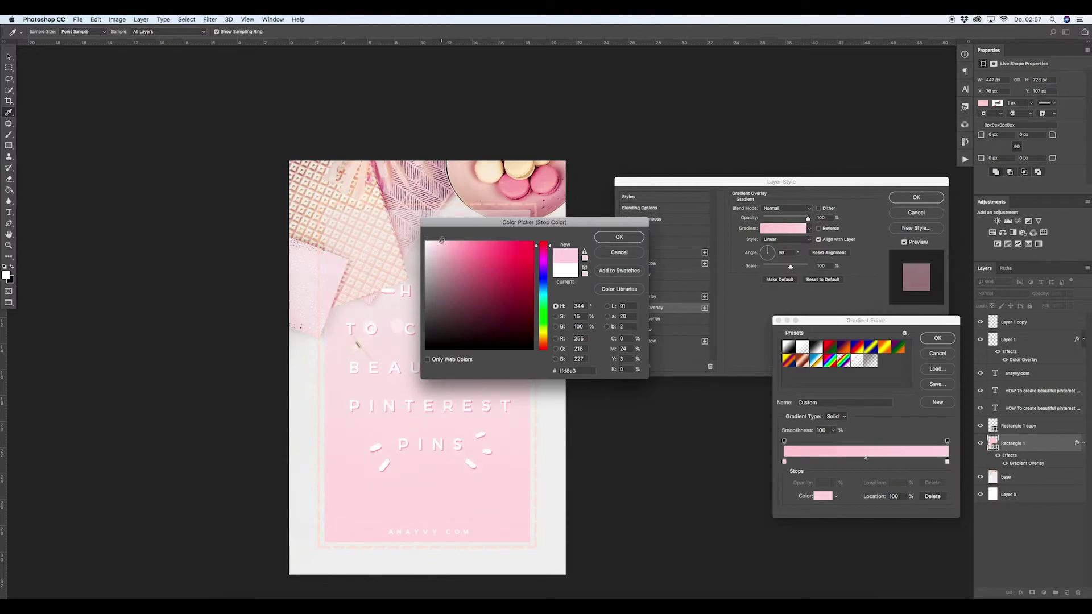
pyautogui.click(438, 240)
pyautogui.click(619, 237)
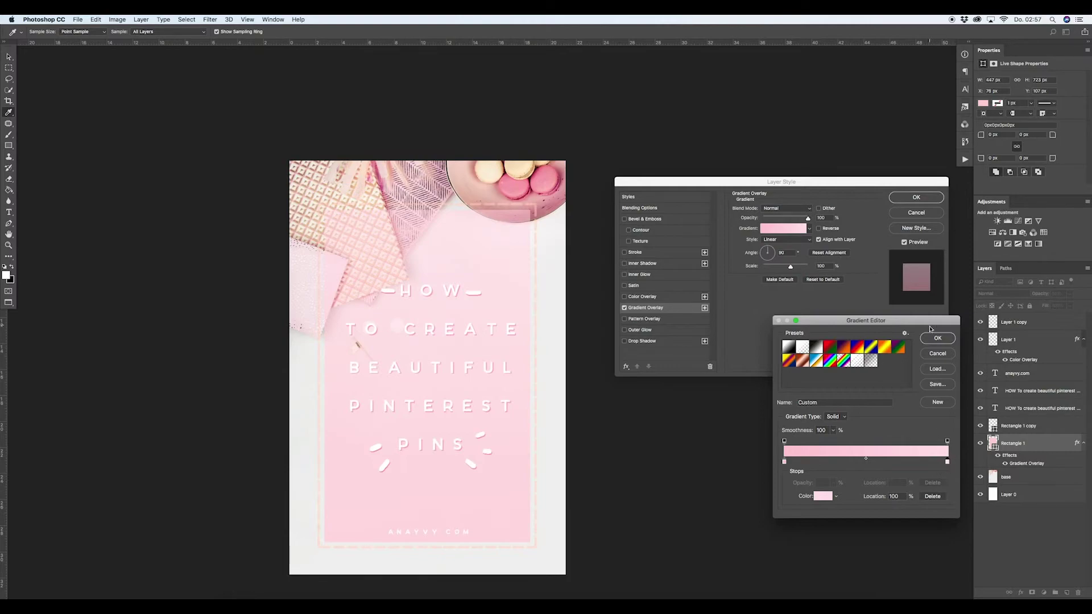
# Reverse the gradient, set its angle to about 127 degrees, and apply the overlay
pyautogui.click(935, 340)
pyautogui.click(768, 260)
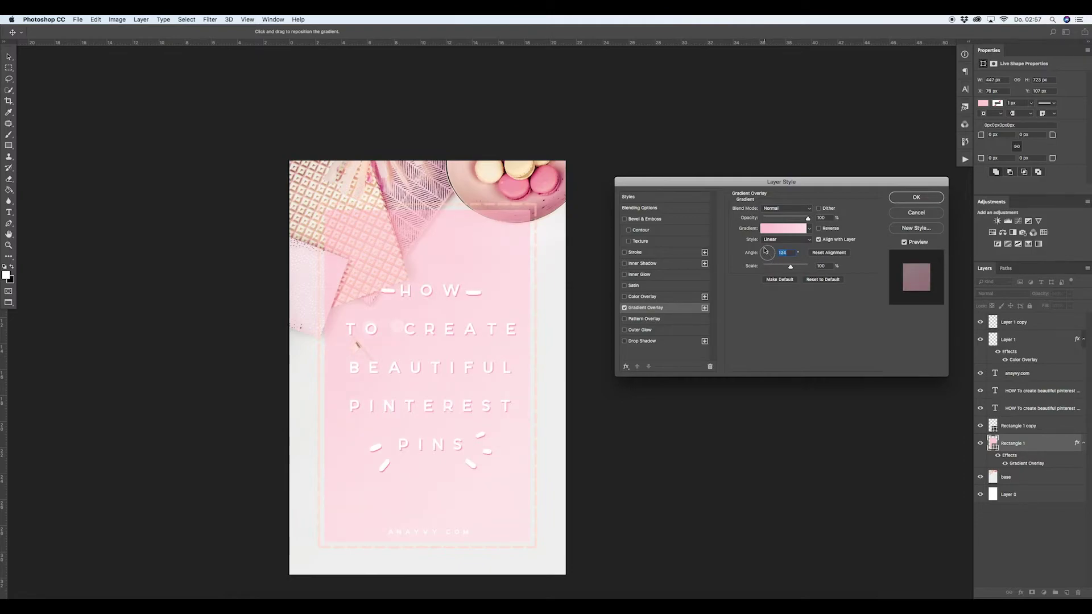
pyautogui.moveTo(765, 250); pyautogui.dragTo(765, 251)
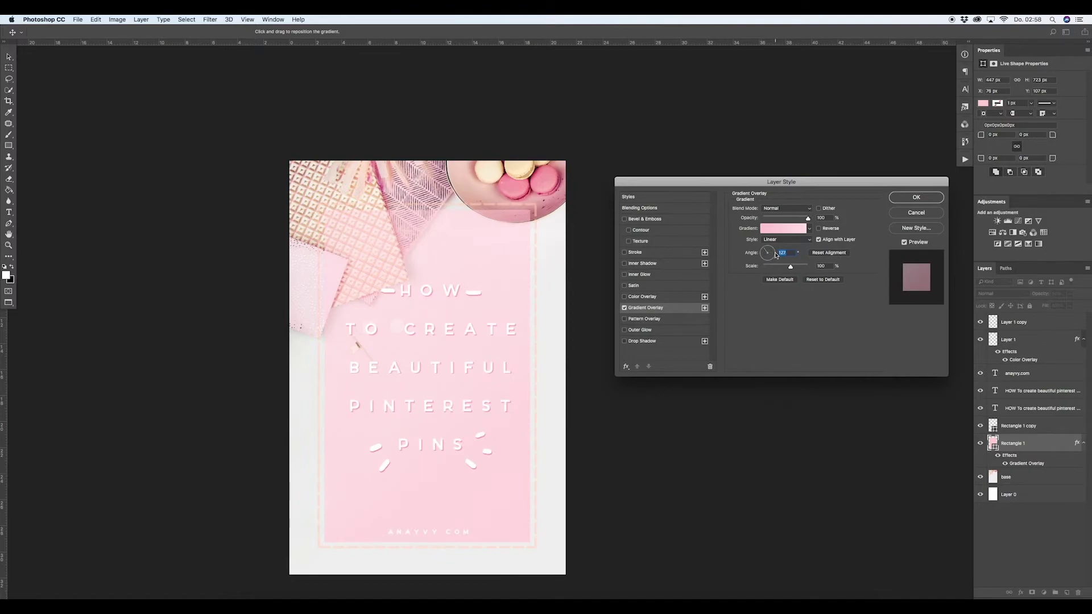
pyautogui.click(908, 199)
# Check the finished pin, then bring up the File menu
pyautogui.scroll(-4, 484, 303)
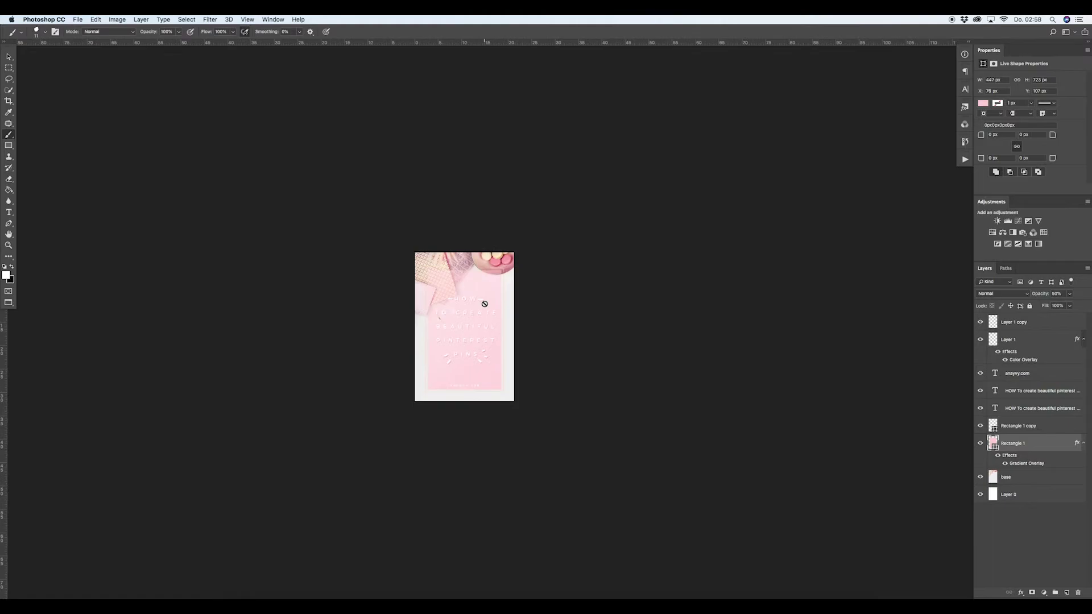
pyautogui.scroll(4, 484, 303)
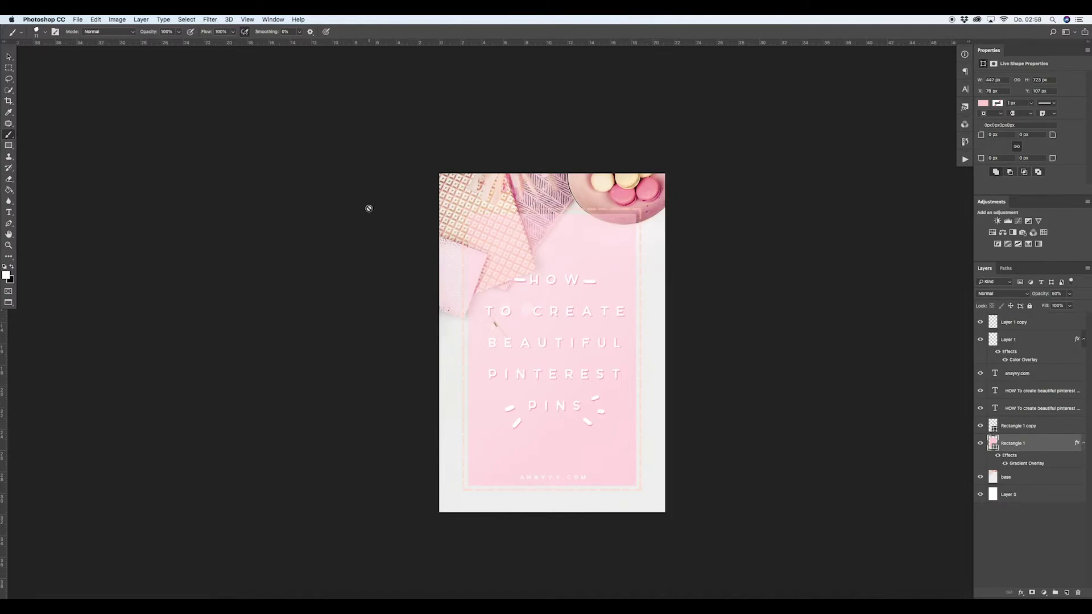
pyautogui.click(77, 19)
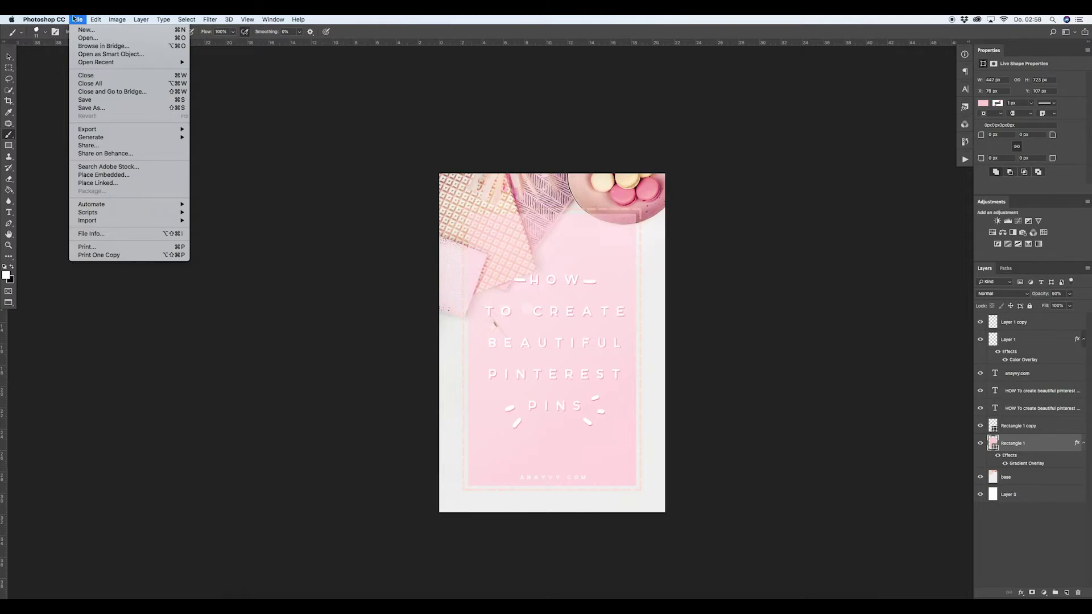
# In Export > Save for Web (Legacy), set the format to JPEG at Very High quality
pyautogui.click(76, 19)
pyautogui.click(76, 20)
pyautogui.moveTo(142, 129)
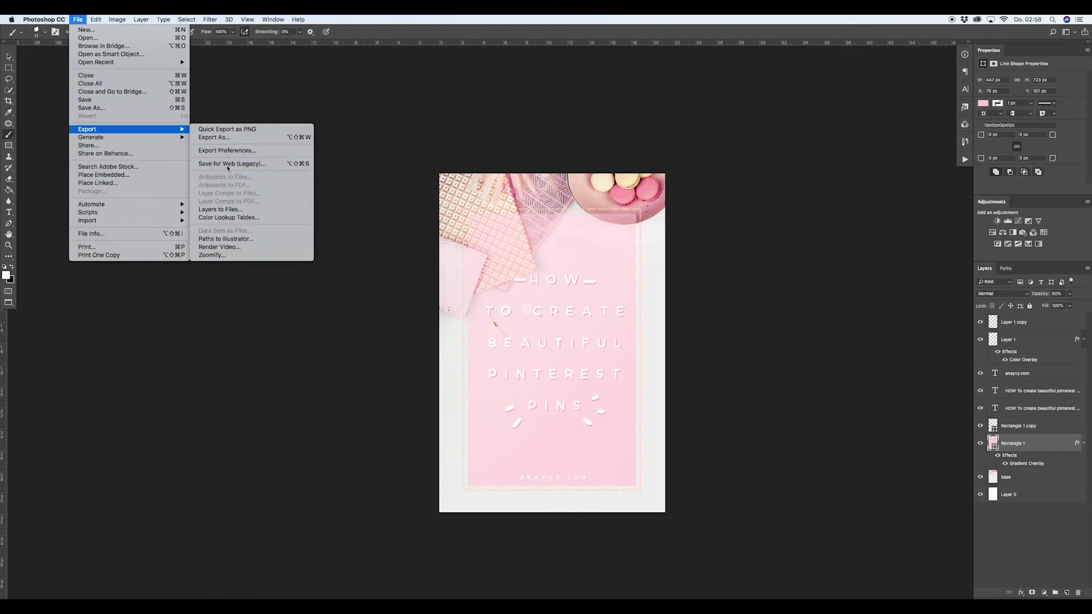
pyautogui.click(234, 167)
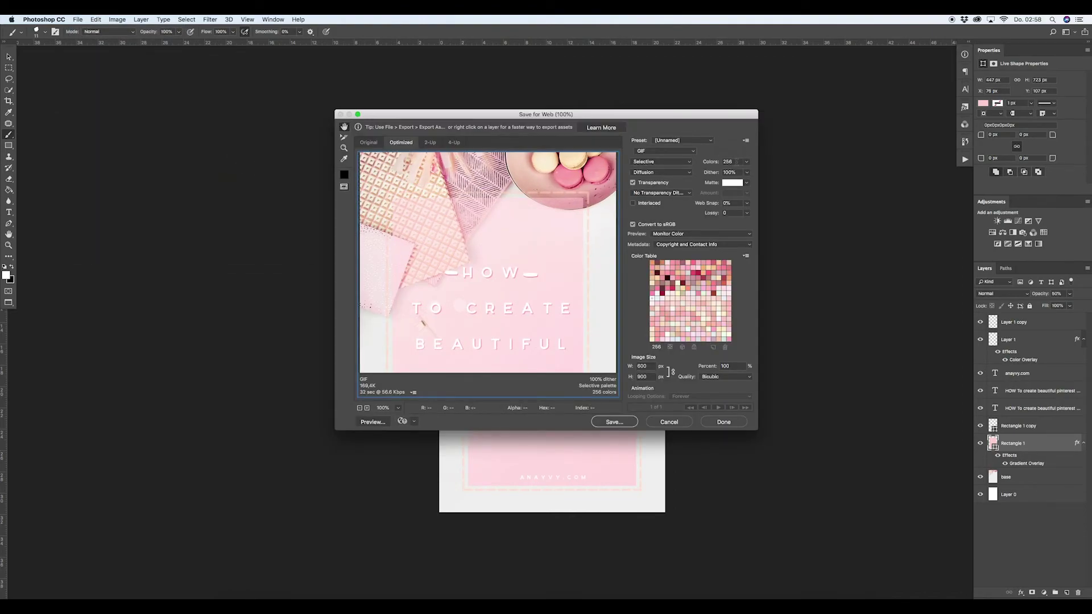
pyautogui.click(662, 151)
pyautogui.click(661, 161)
pyautogui.click(735, 162)
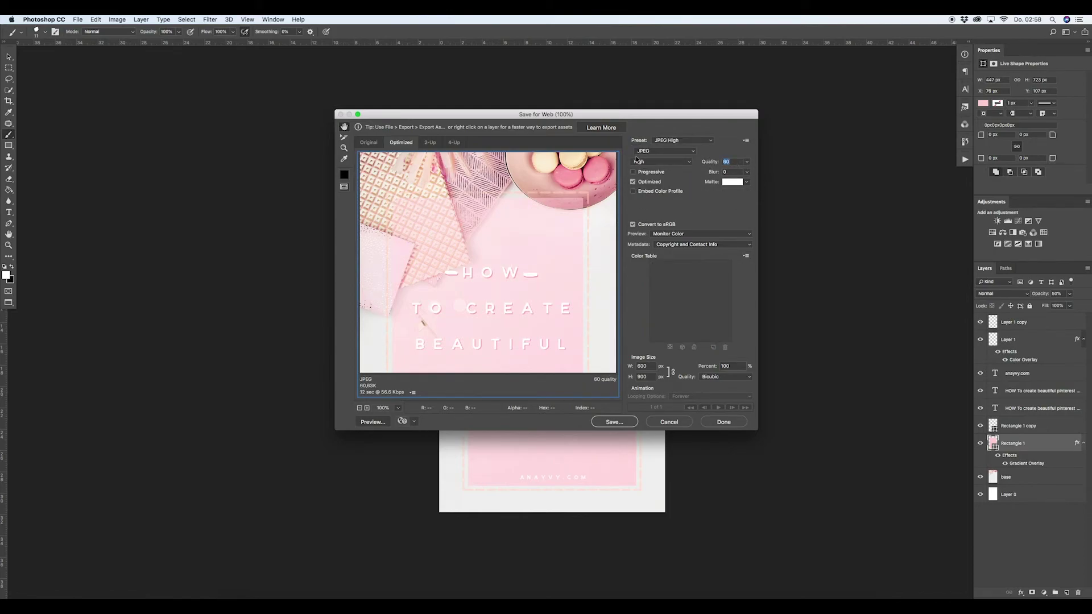
pyautogui.click(636, 160)
pyautogui.click(648, 171)
# From the save dialog, create a new folder named Pinterest inside Tutorials
pyautogui.click(625, 423)
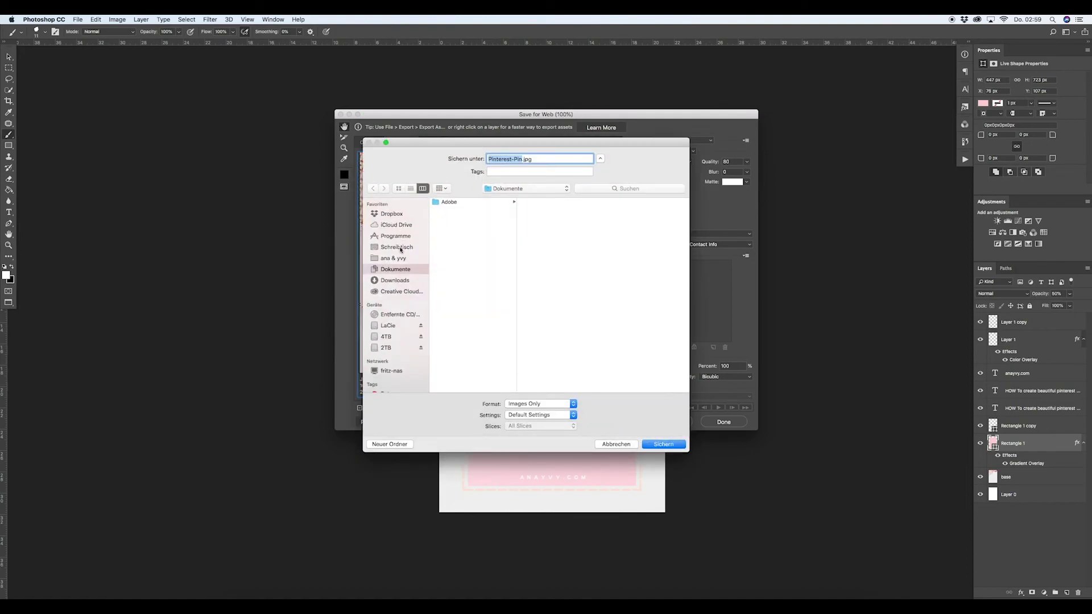
pyautogui.click(398, 259)
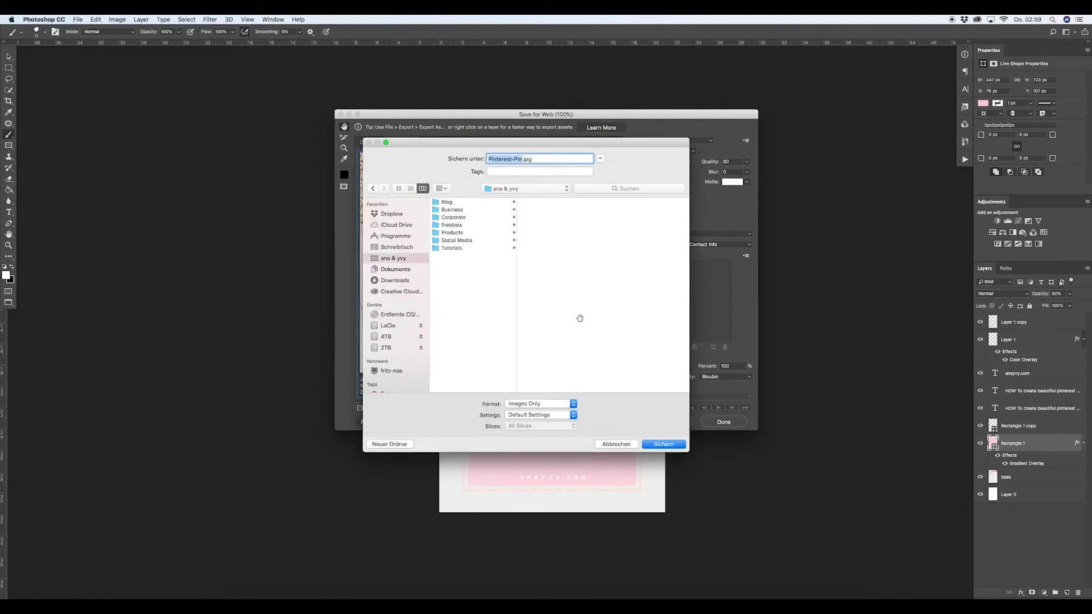
pyautogui.click(465, 249)
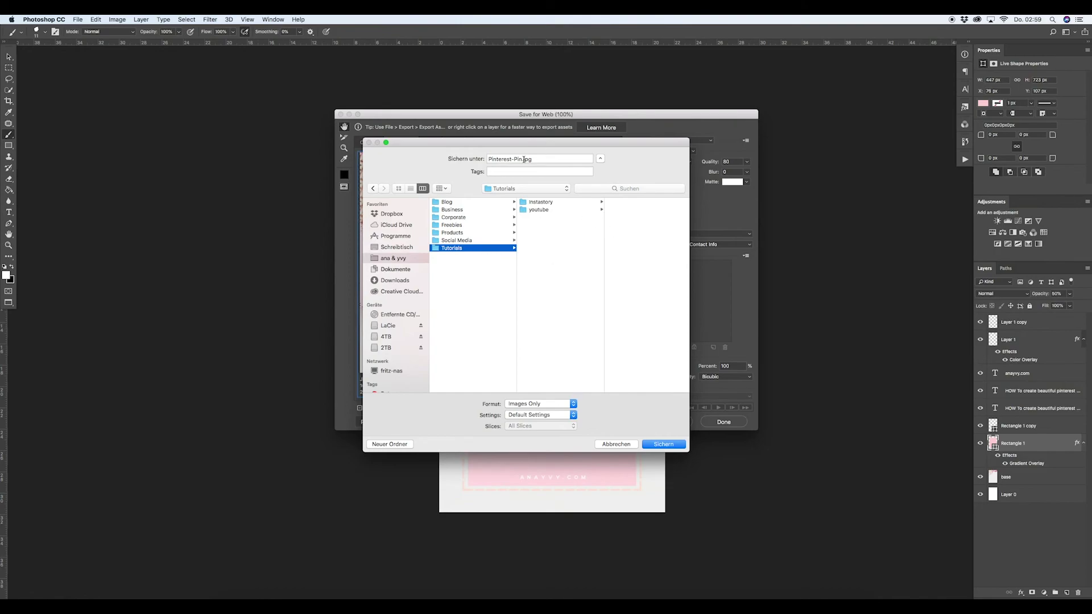
pyautogui.click(379, 446)
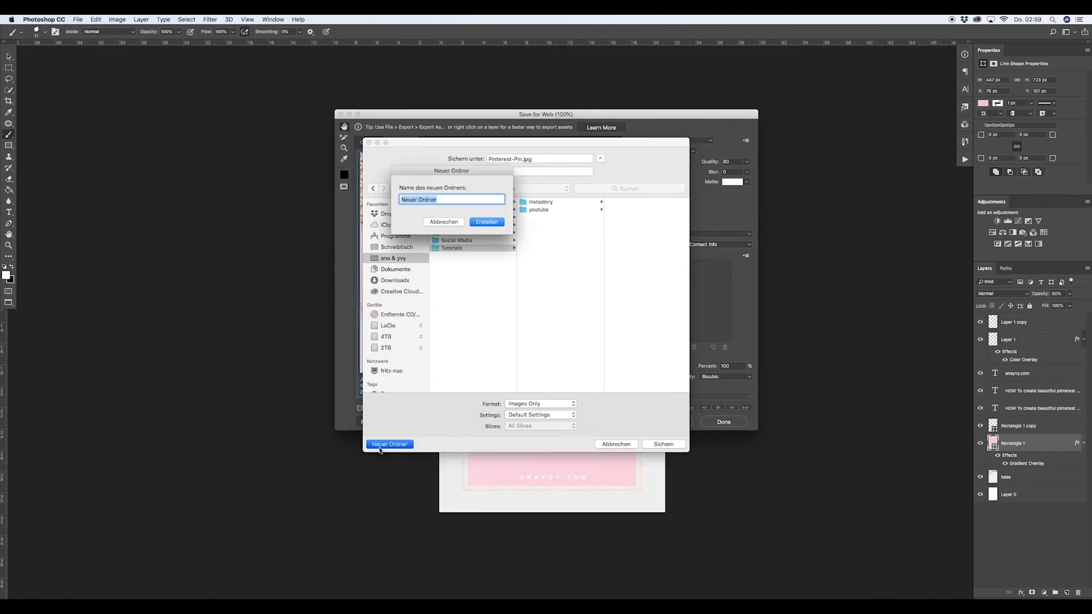
pyautogui.write('Pinterest')
pyautogui.press('Return')
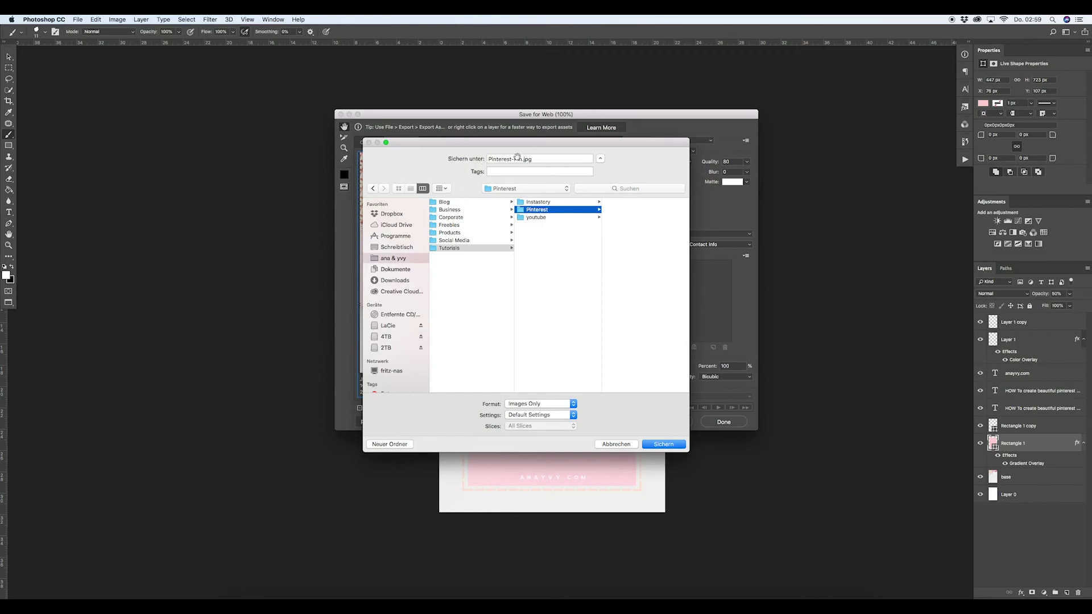
# Save the JPEG there as Pinterest-Pin-01.jpg
pyautogui.click(523, 160)
pyautogui.write('-01')
pyautogui.press('Return')
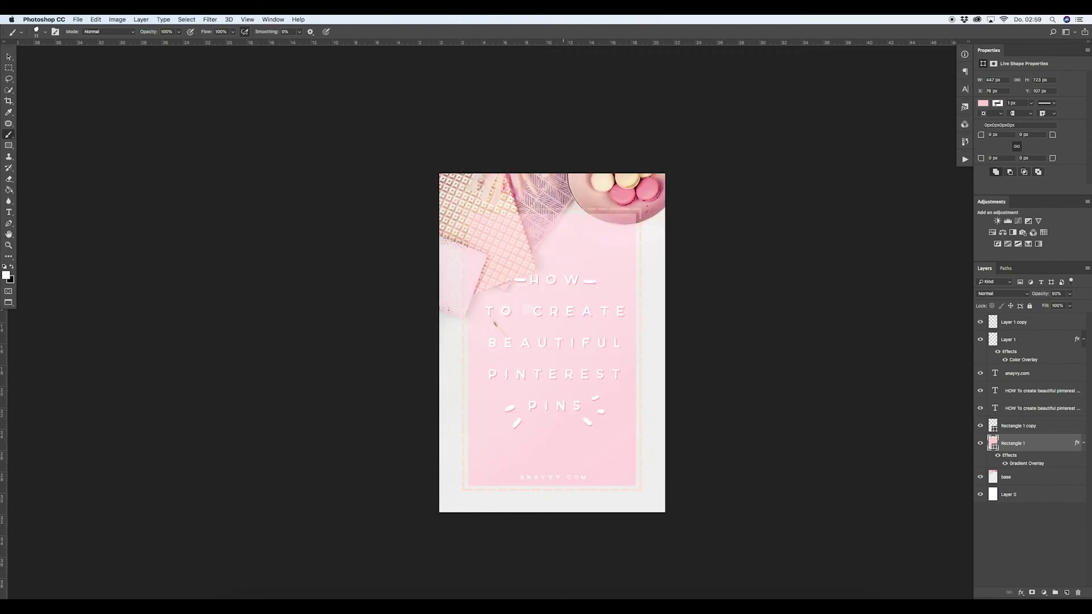